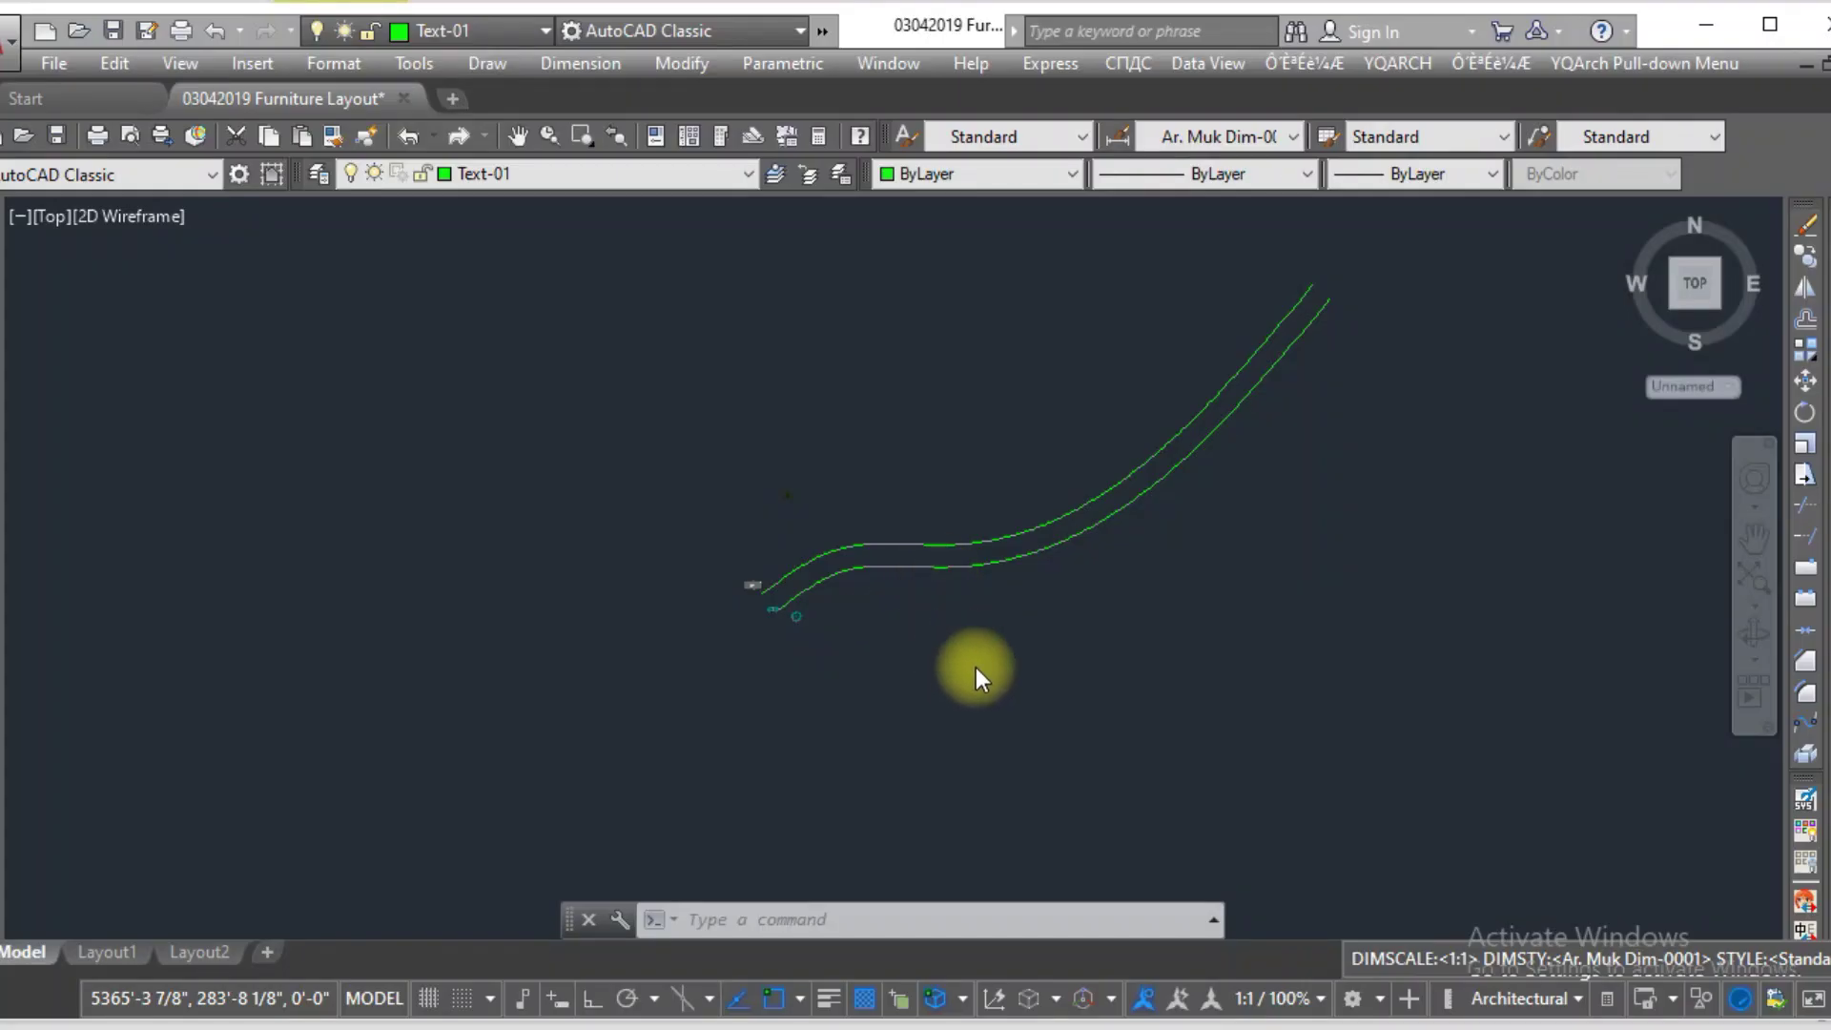
- Pan and zoom the view toward the start of the road curves
{"action": "key", "text": "Escape"}
{"action": "key", "text": "Escape"}
{"action": "key", "text": "Escape"}
{"action": "middle_click_drag", "start_coordinate": [887, 552], "coordinate": [737, 647]}
{"action": "scroll", "coordinate": [736, 646], "scroll_direction": "up", "scroll_amount": 5}
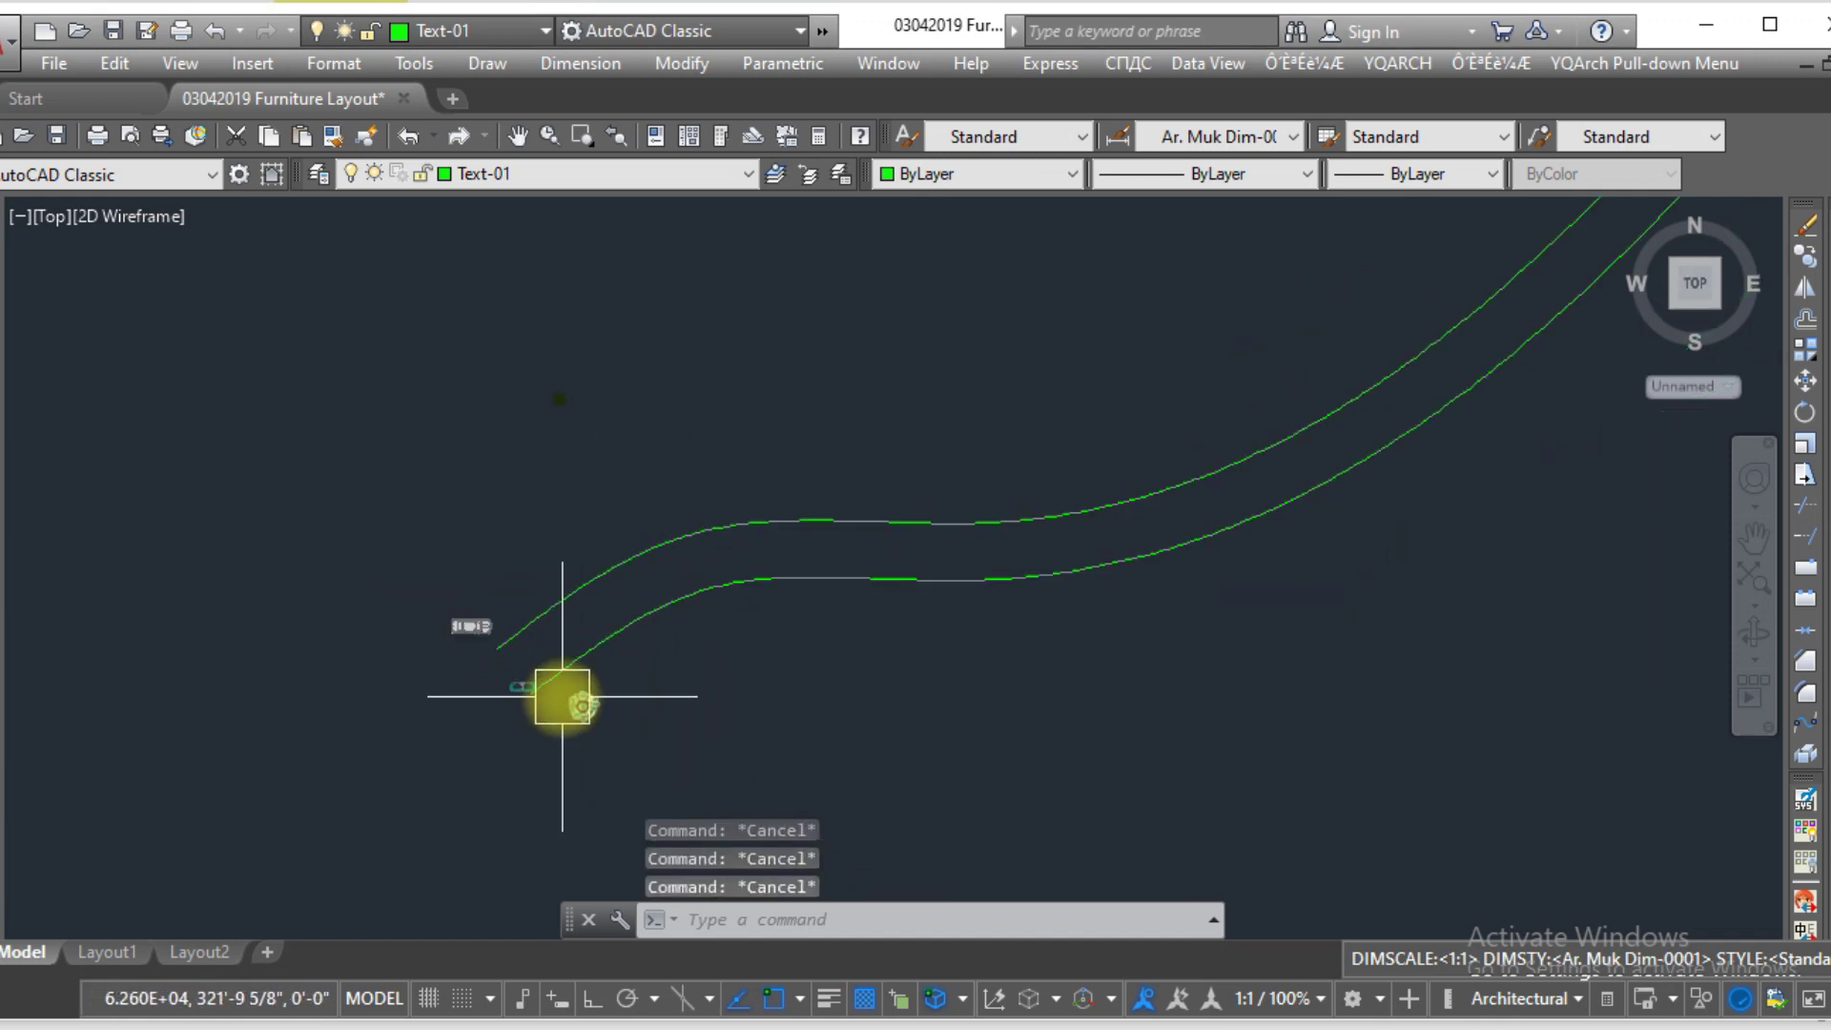
{"action": "scroll", "coordinate": [613, 642], "scroll_direction": "up", "scroll_amount": 3}
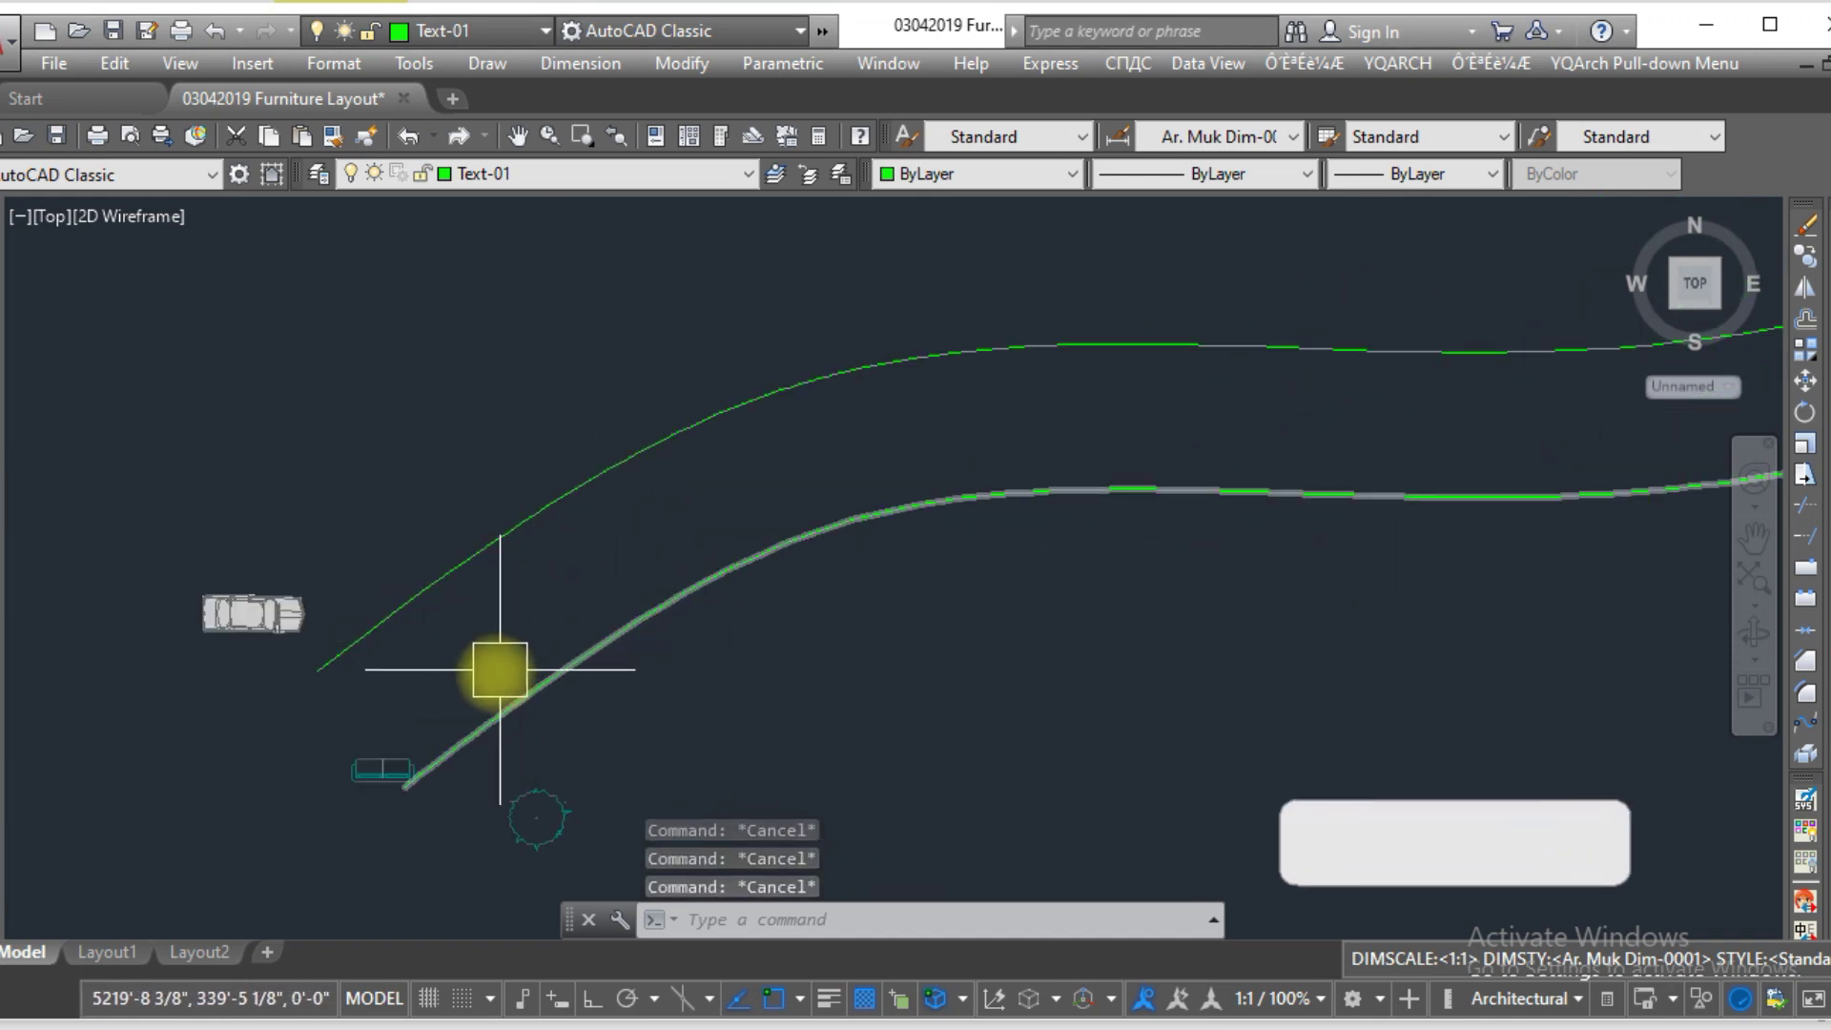
{"action": "scroll", "coordinate": [374, 694], "scroll_direction": "up", "scroll_amount": 2}
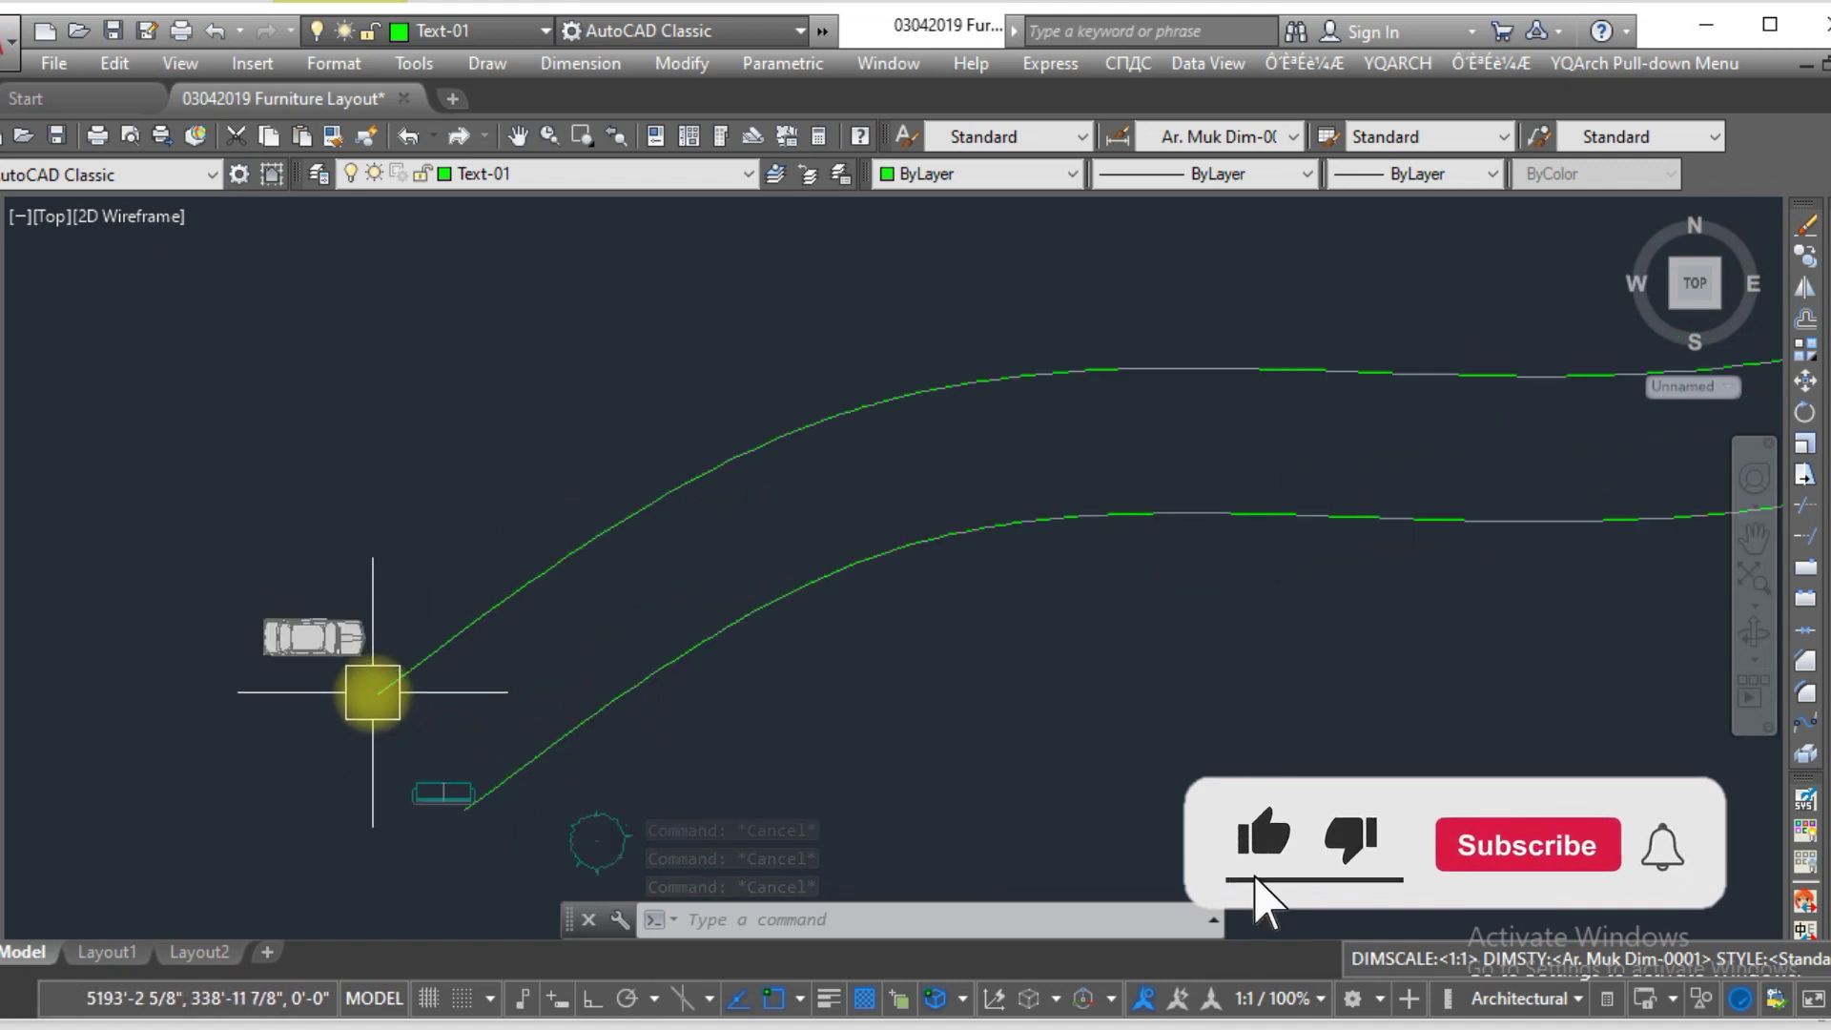
{"action": "scroll", "coordinate": [397, 706], "scroll_direction": "down", "scroll_amount": 3}
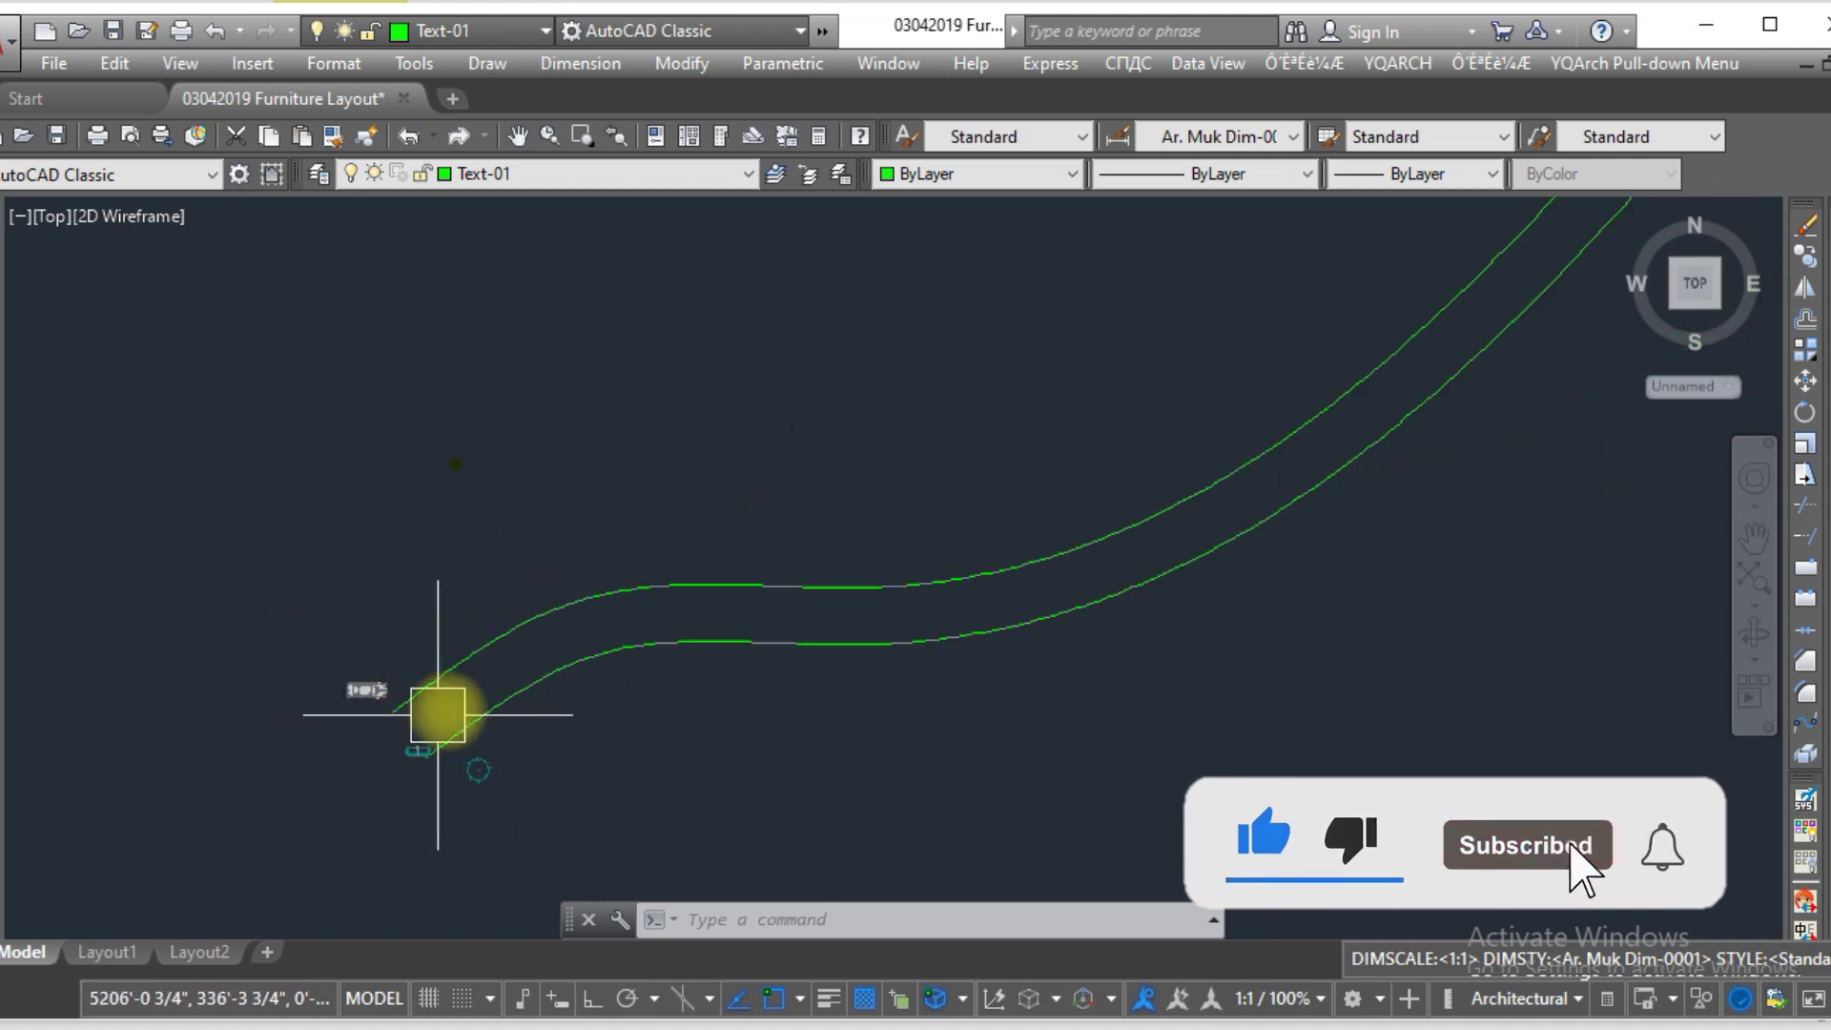
{"action": "scroll", "coordinate": [397, 696], "scroll_direction": "down", "scroll_amount": 2}
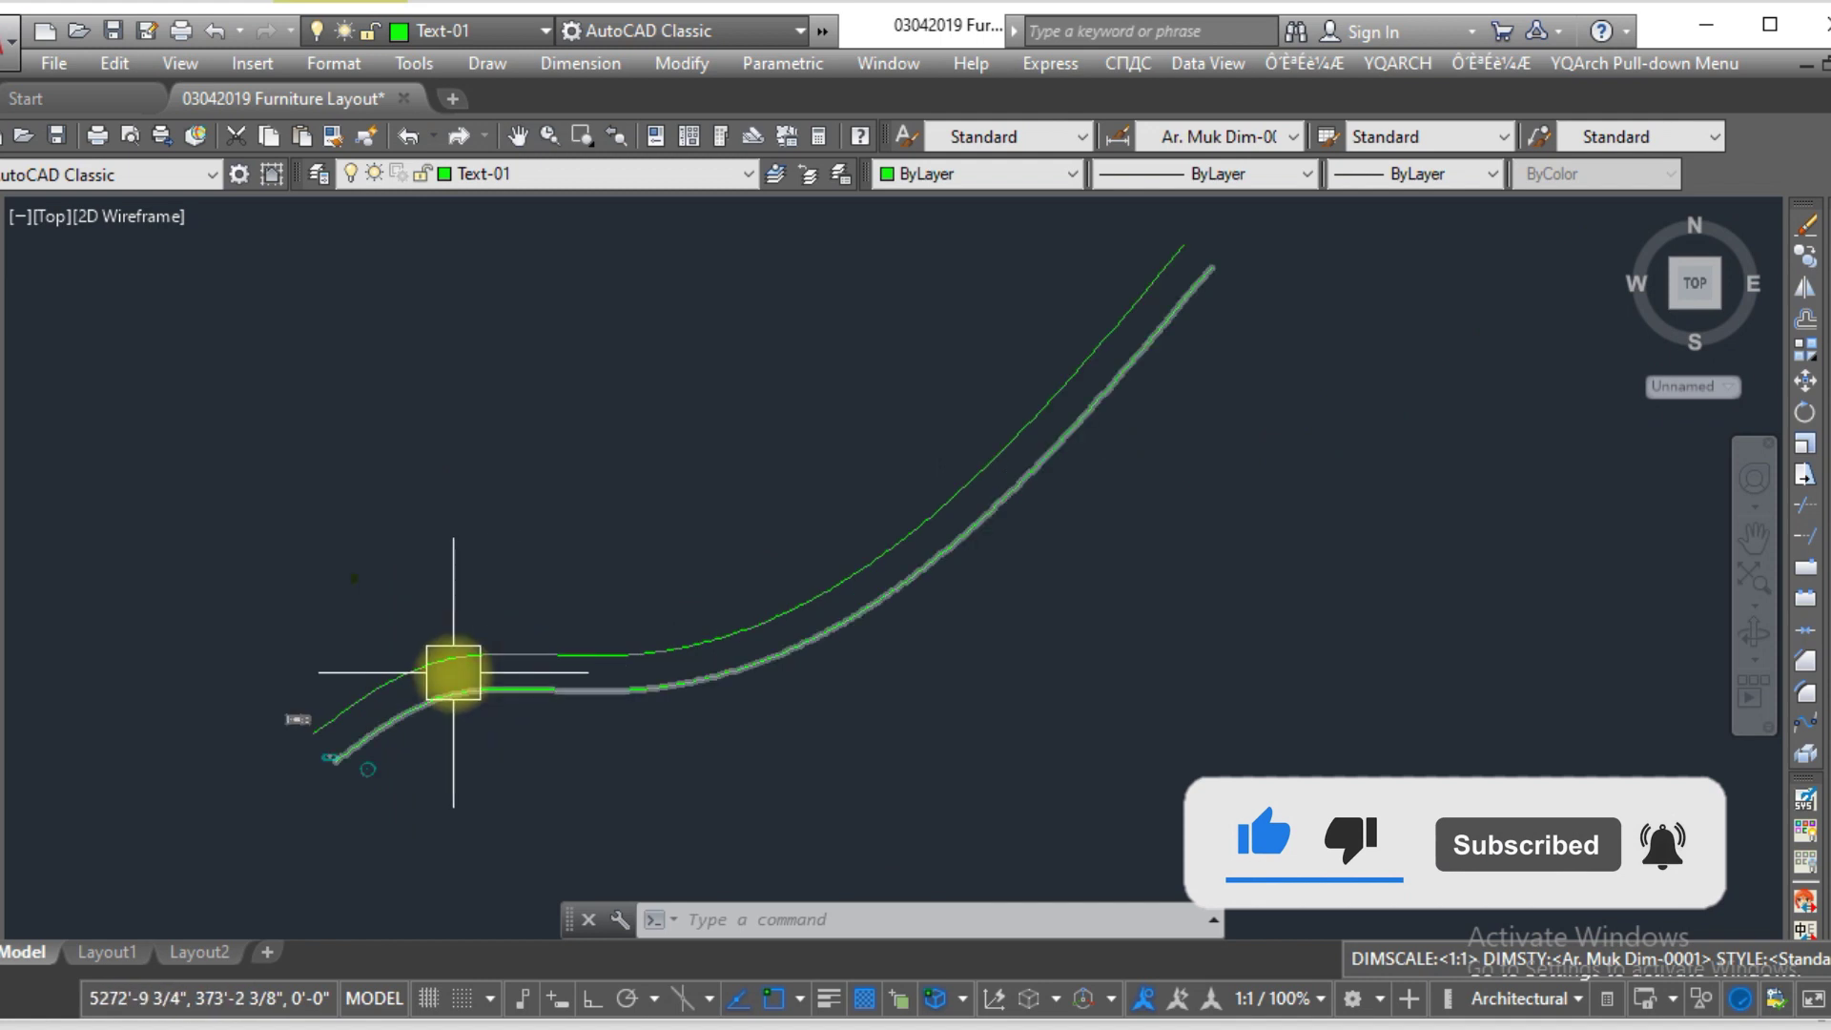
{"action": "scroll", "coordinate": [286, 735], "scroll_direction": "up", "scroll_amount": 2}
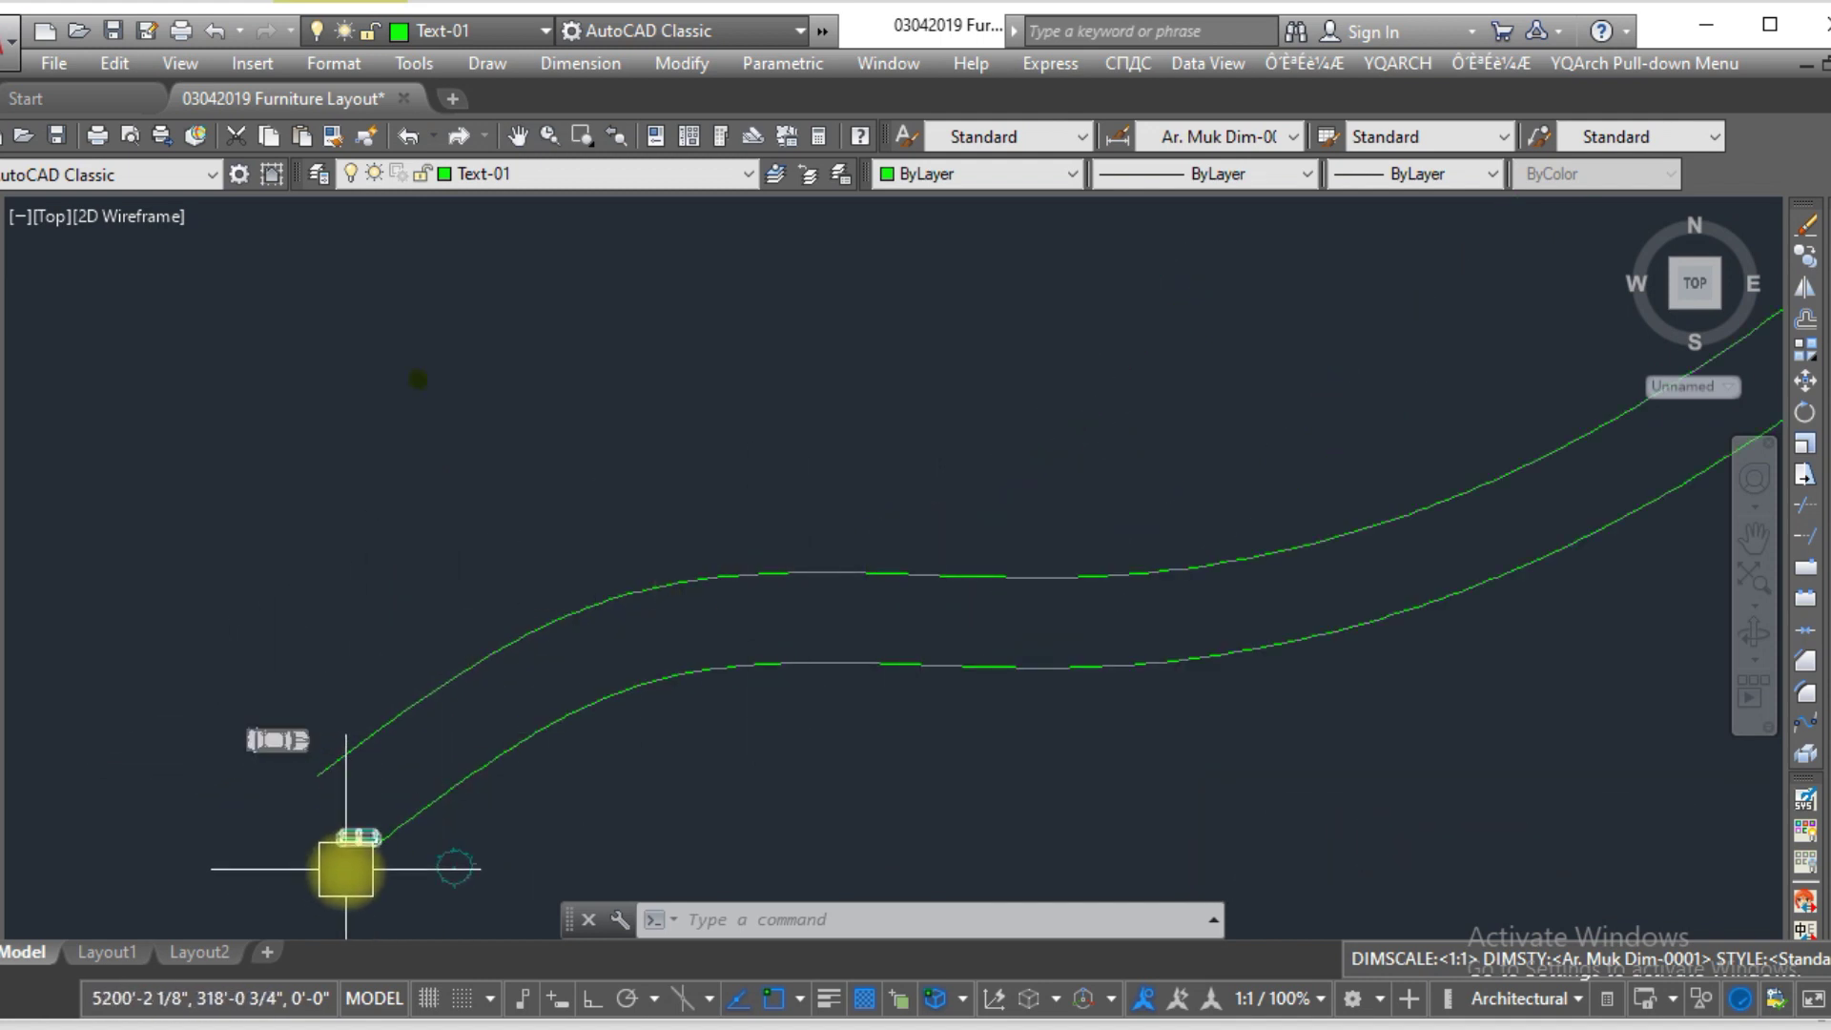
{"action": "scroll", "coordinate": [347, 868], "scroll_direction": "up", "scroll_amount": 2}
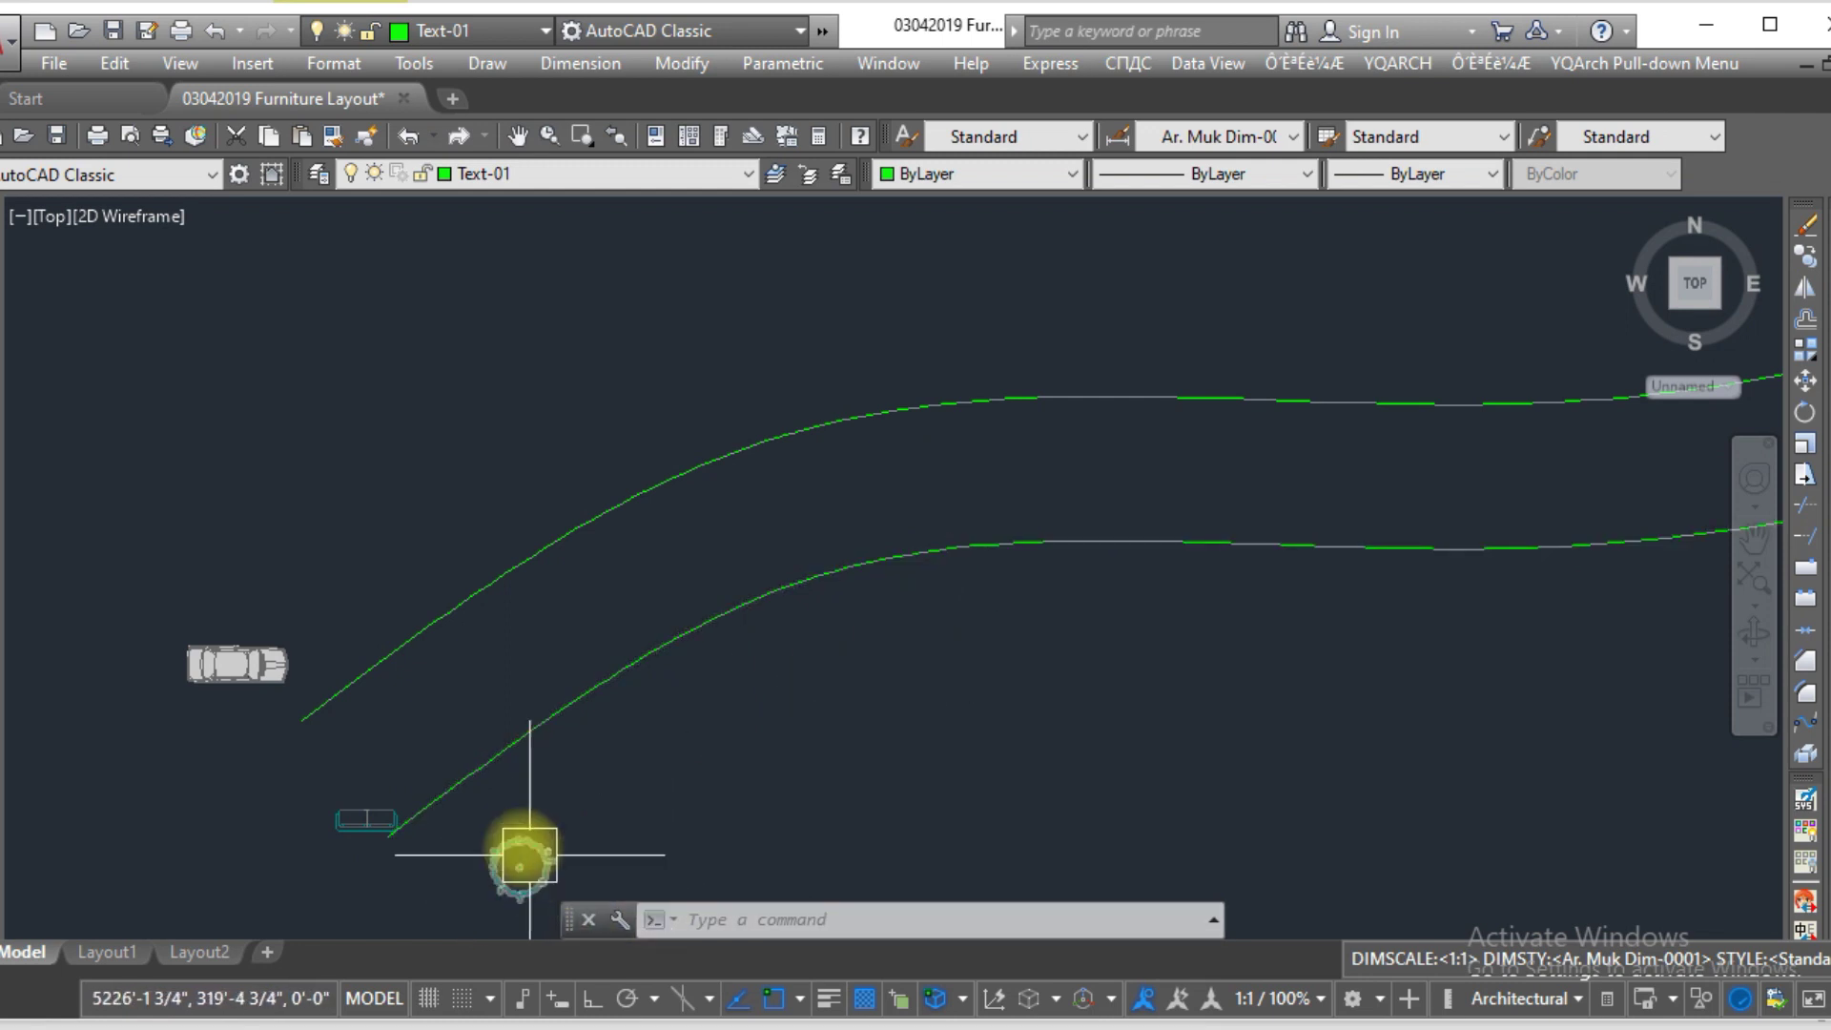
{"action": "scroll", "coordinate": [544, 784], "scroll_direction": "down", "scroll_amount": 2}
{"action": "scroll", "coordinate": [654, 763], "scroll_direction": "down", "scroll_amount": 2}
{"action": "scroll", "coordinate": [662, 752], "scroll_direction": "up", "scroll_amount": 1}
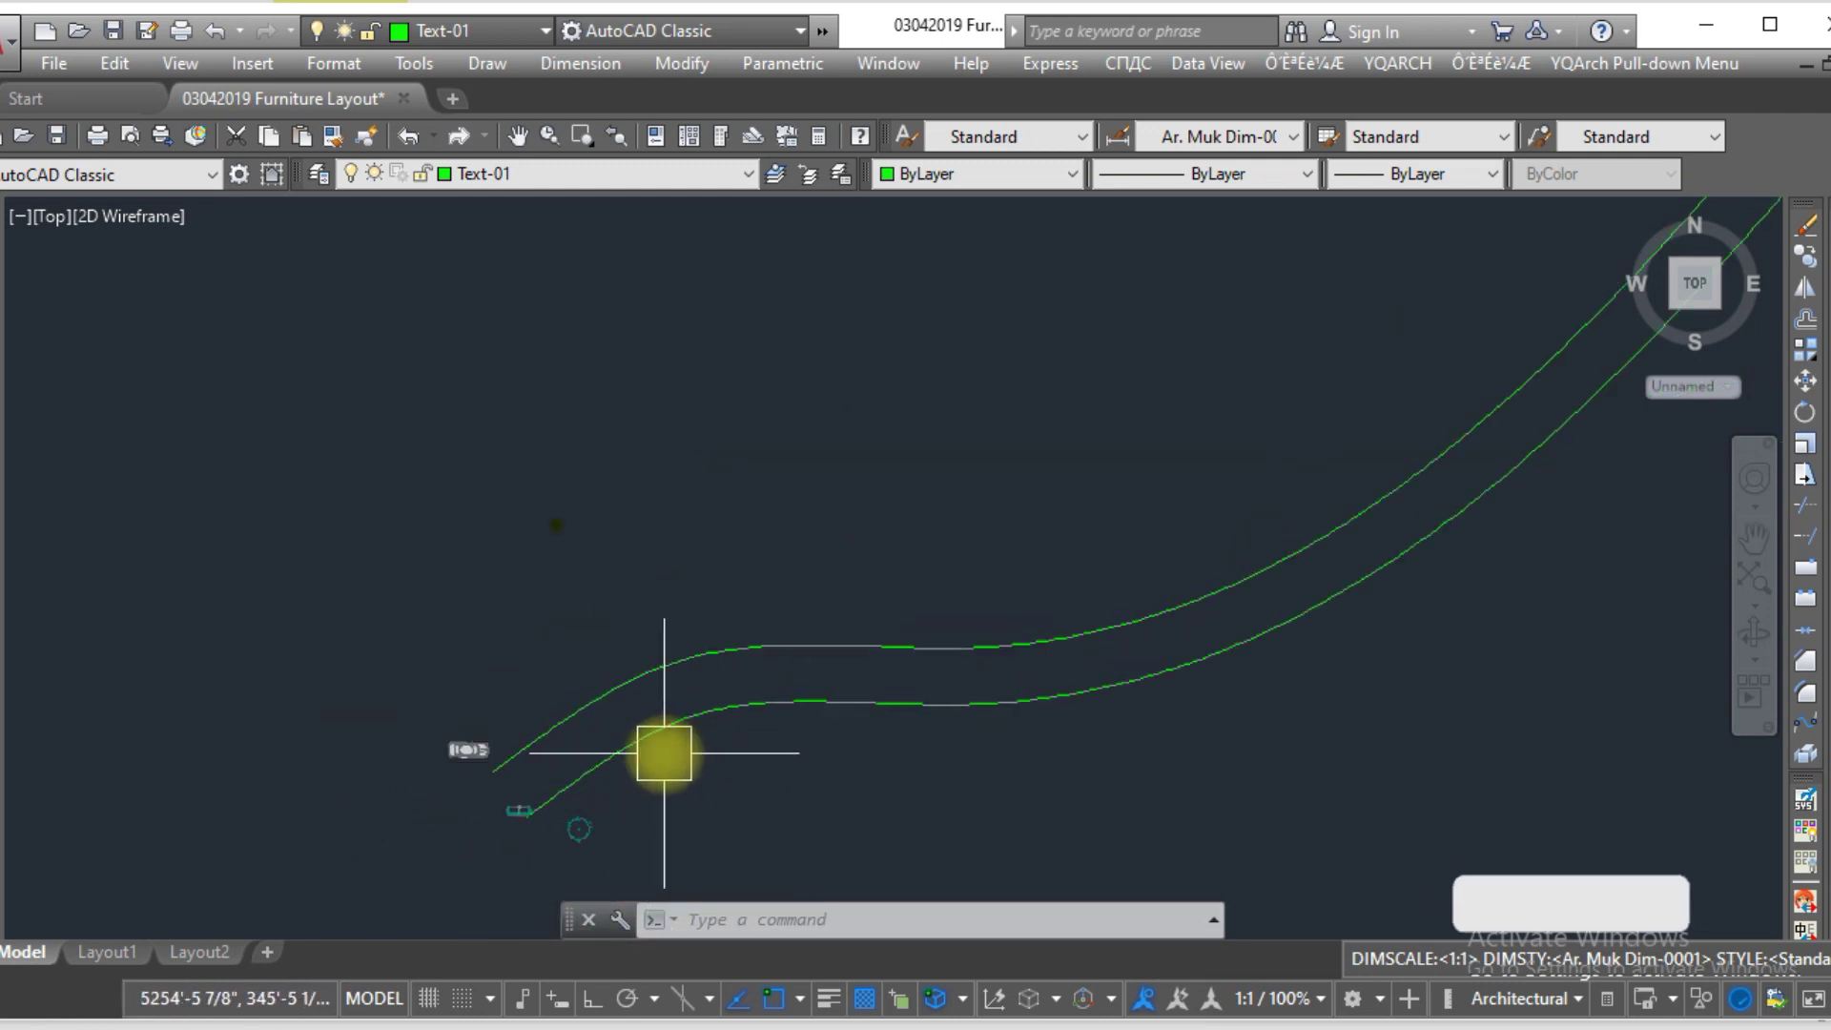
- Load the (OA) ObjectAlignV1-7.lsp routine with APPLOAD and close the loader
{"action": "key", "text": "Escape"}
{"action": "key", "text": "Escape"}
{"action": "key", "text": "Escape"}
{"action": "type", "text": "appl"}
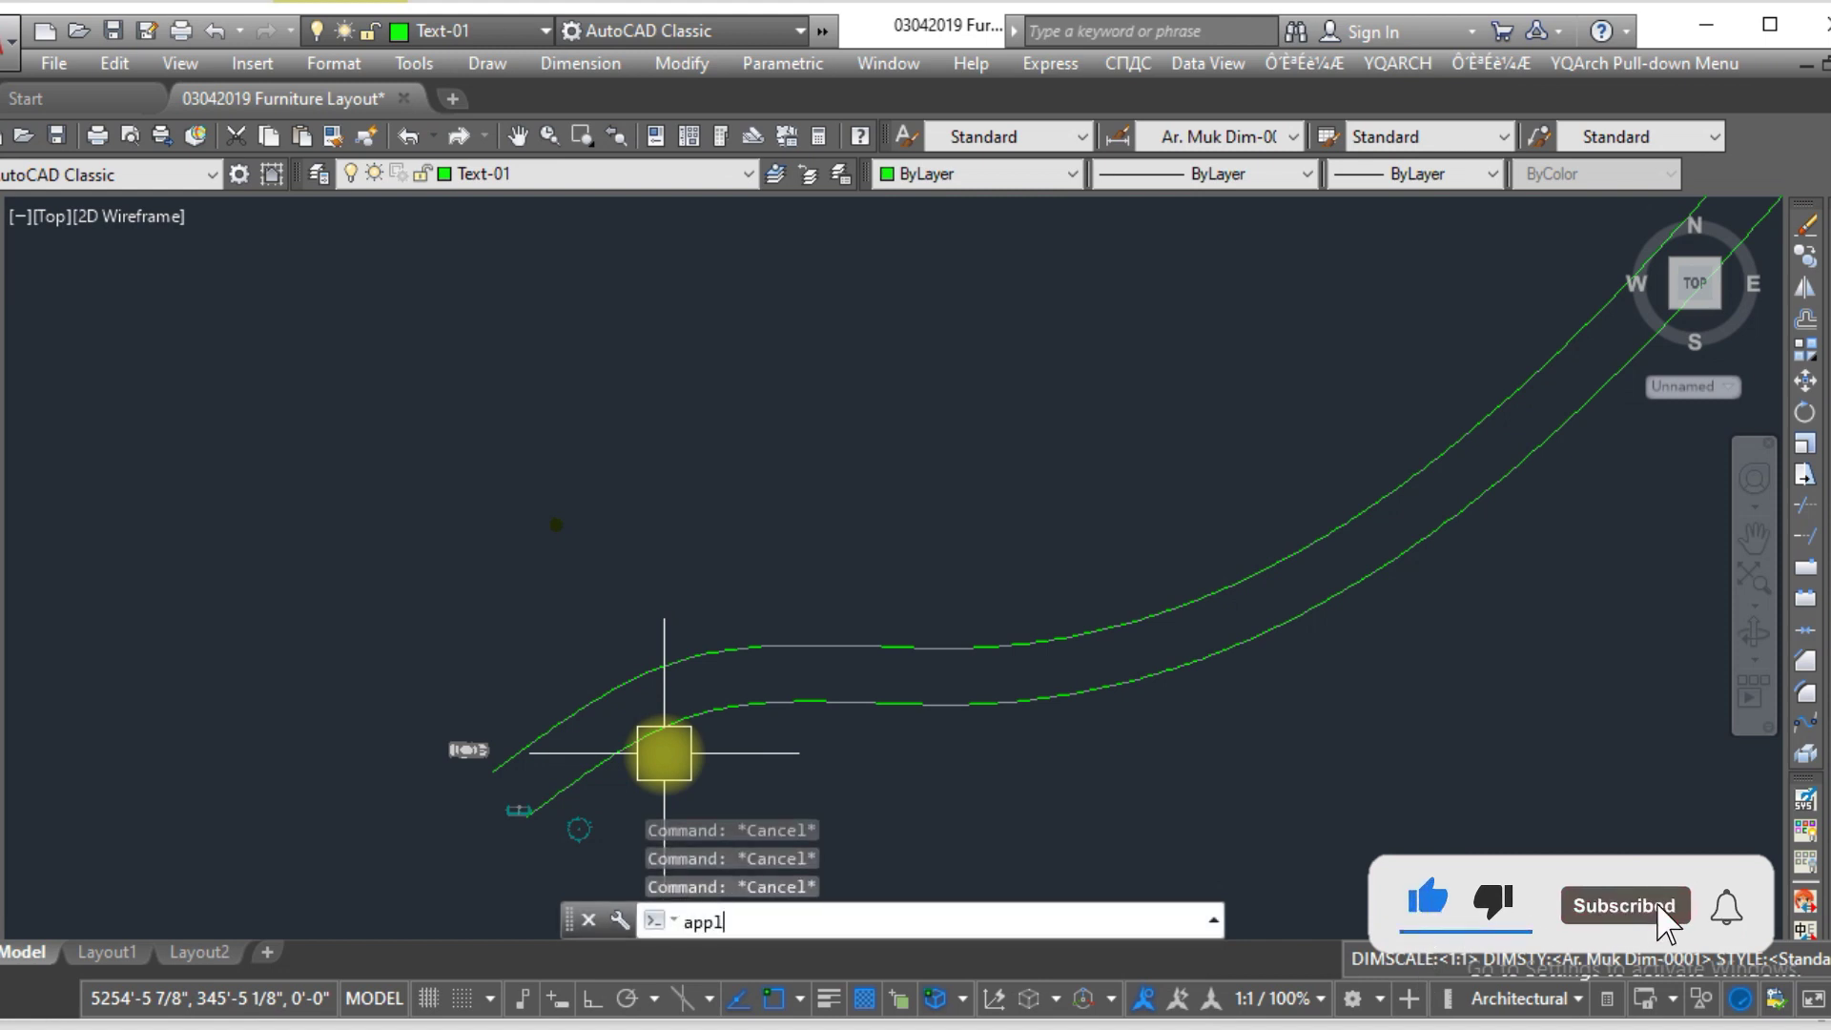
{"action": "type", "text": "oad4"}
{"action": "key", "text": "BackSpace"}
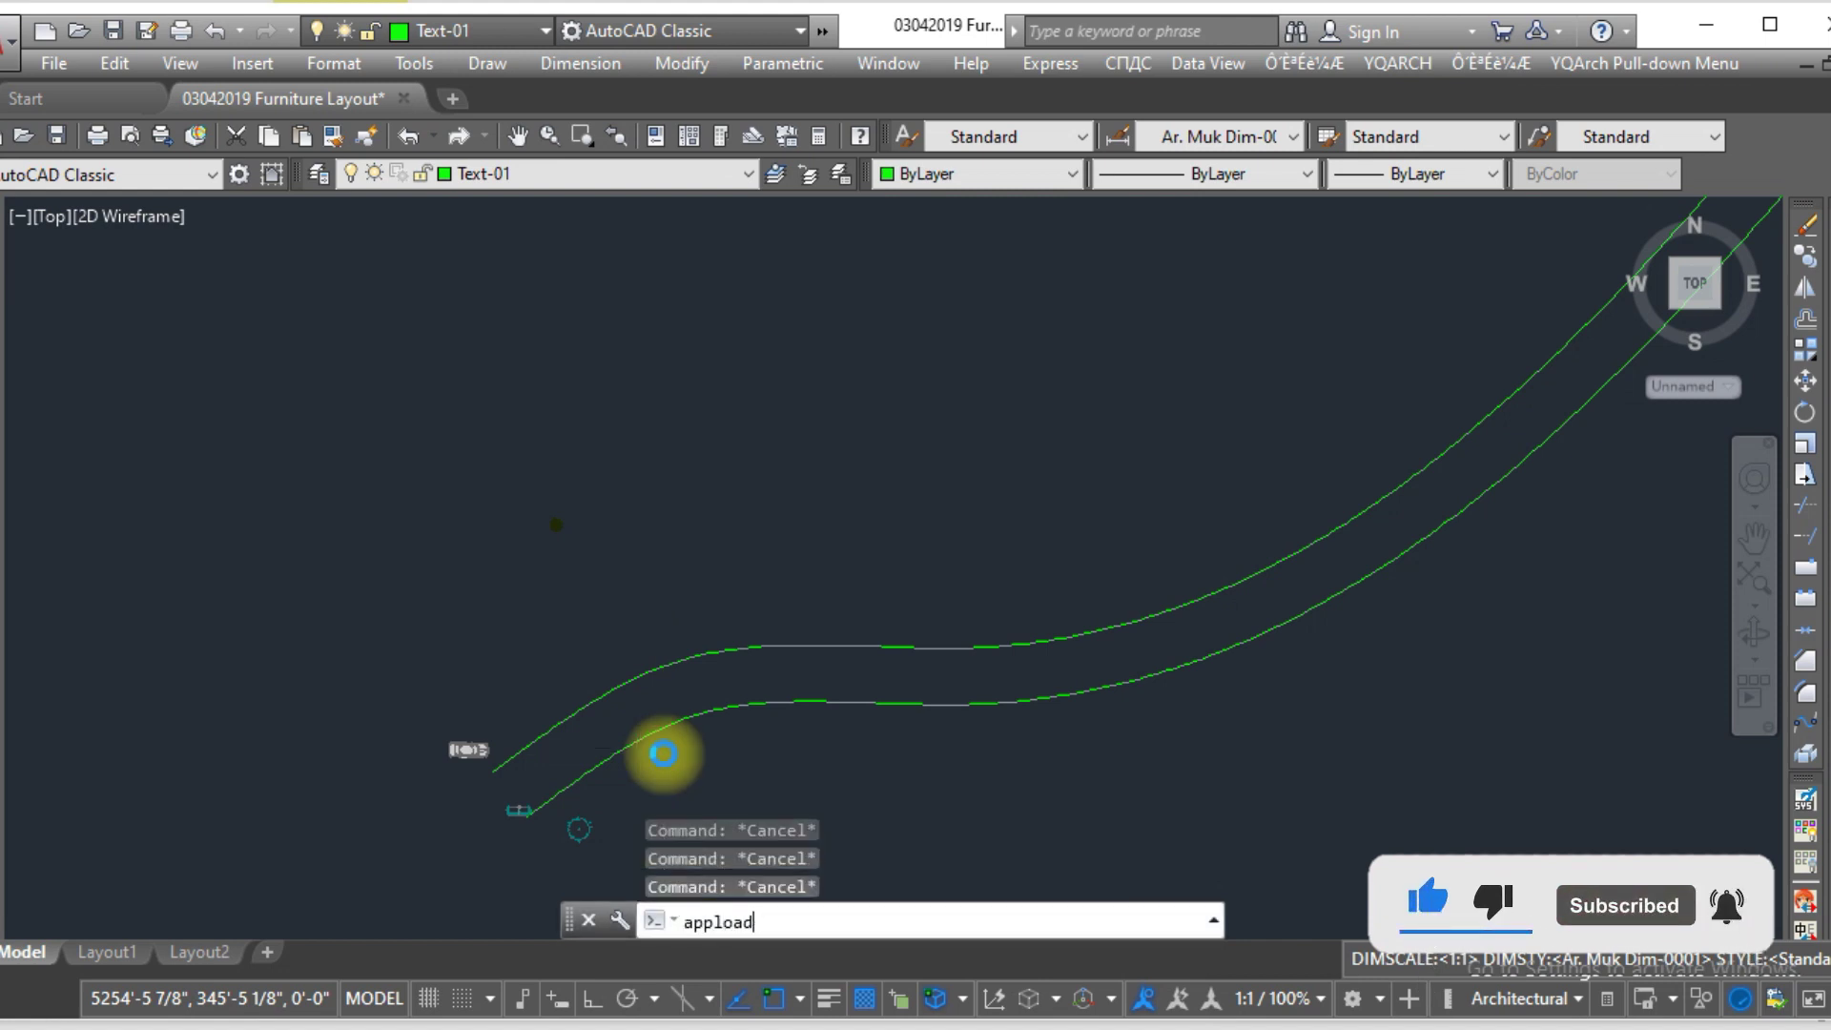
{"action": "key", "text": "Return"}
{"action": "left_click", "coordinate": [473, 278]}
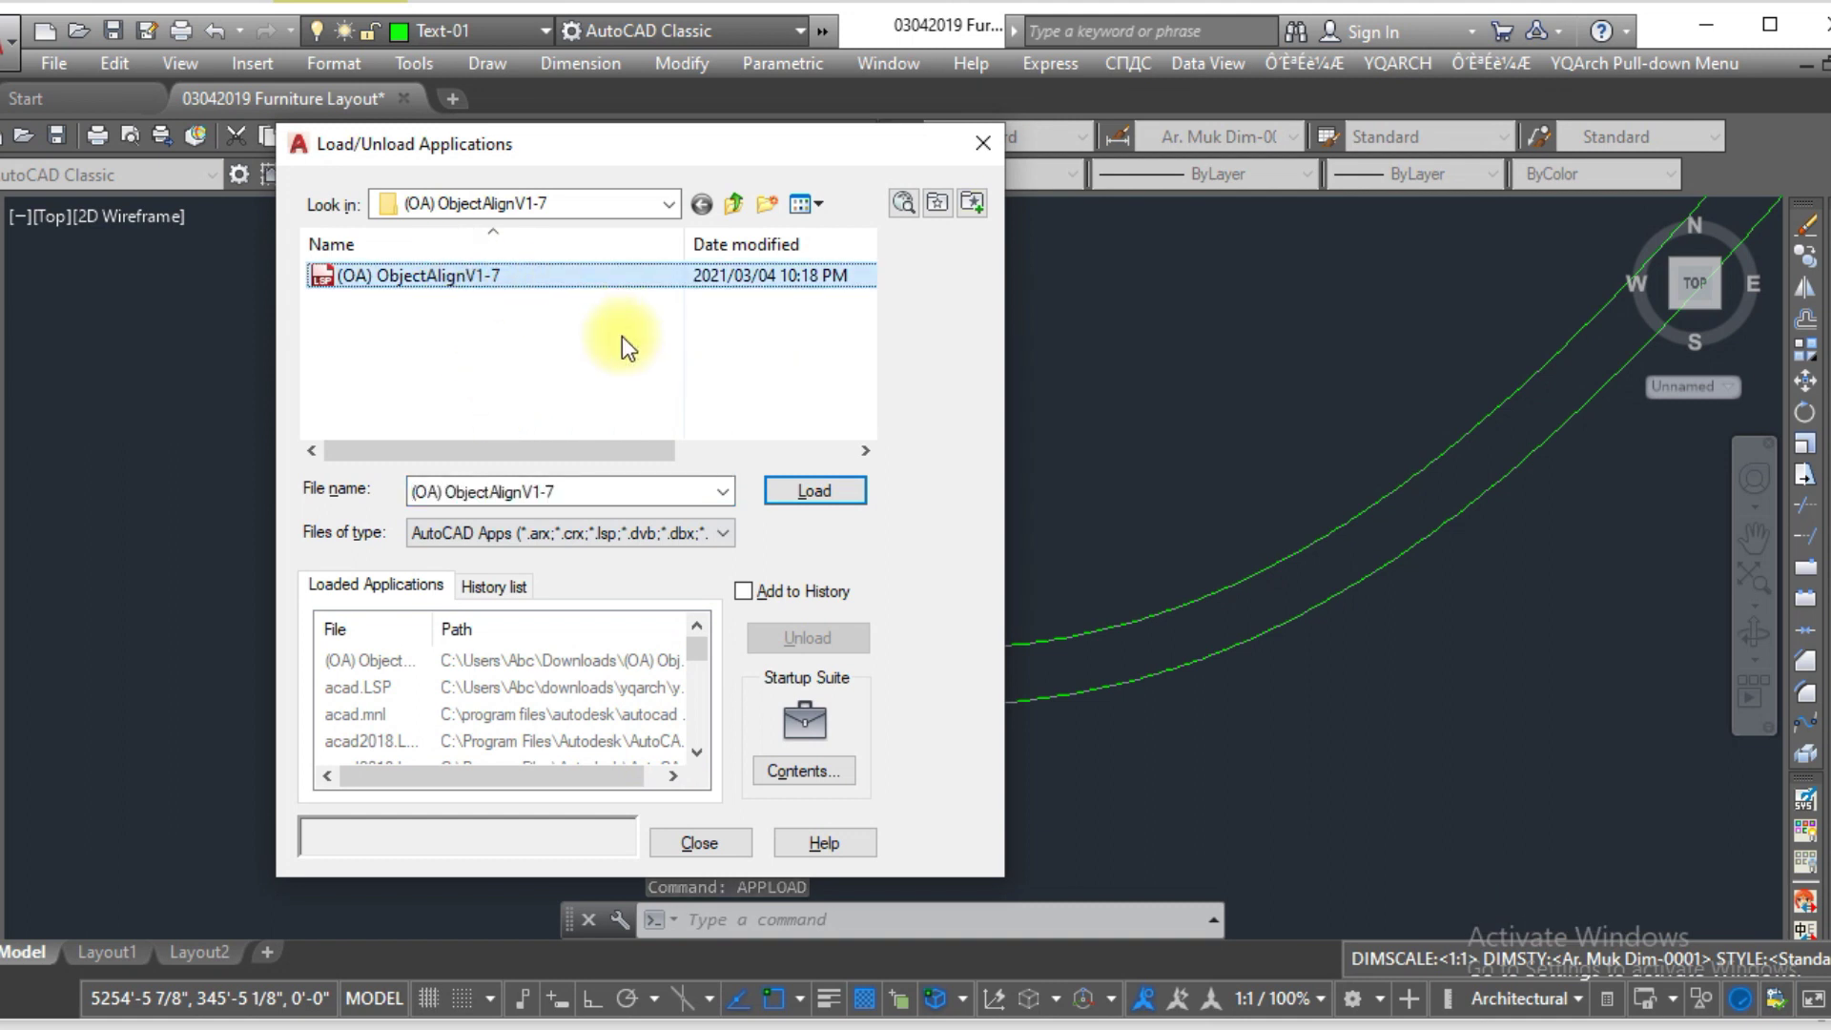
{"action": "left_click", "coordinate": [814, 491]}
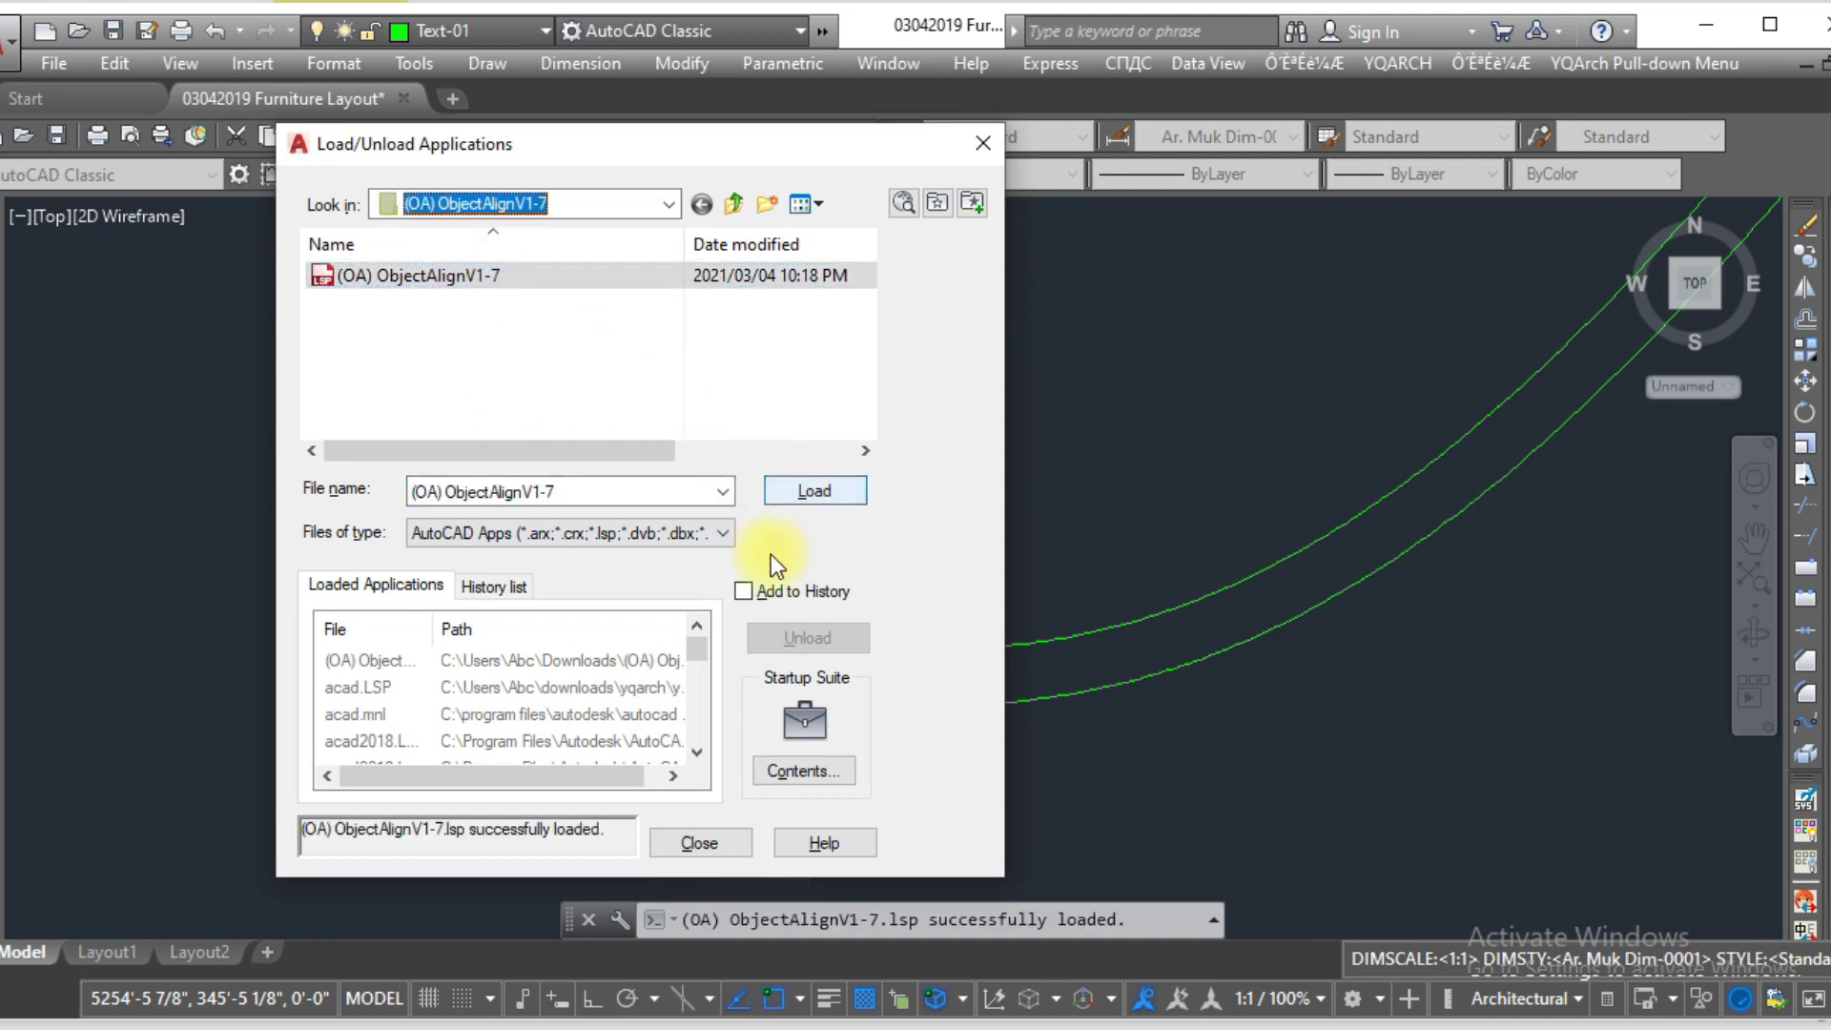
{"action": "left_click", "coordinate": [699, 844]}
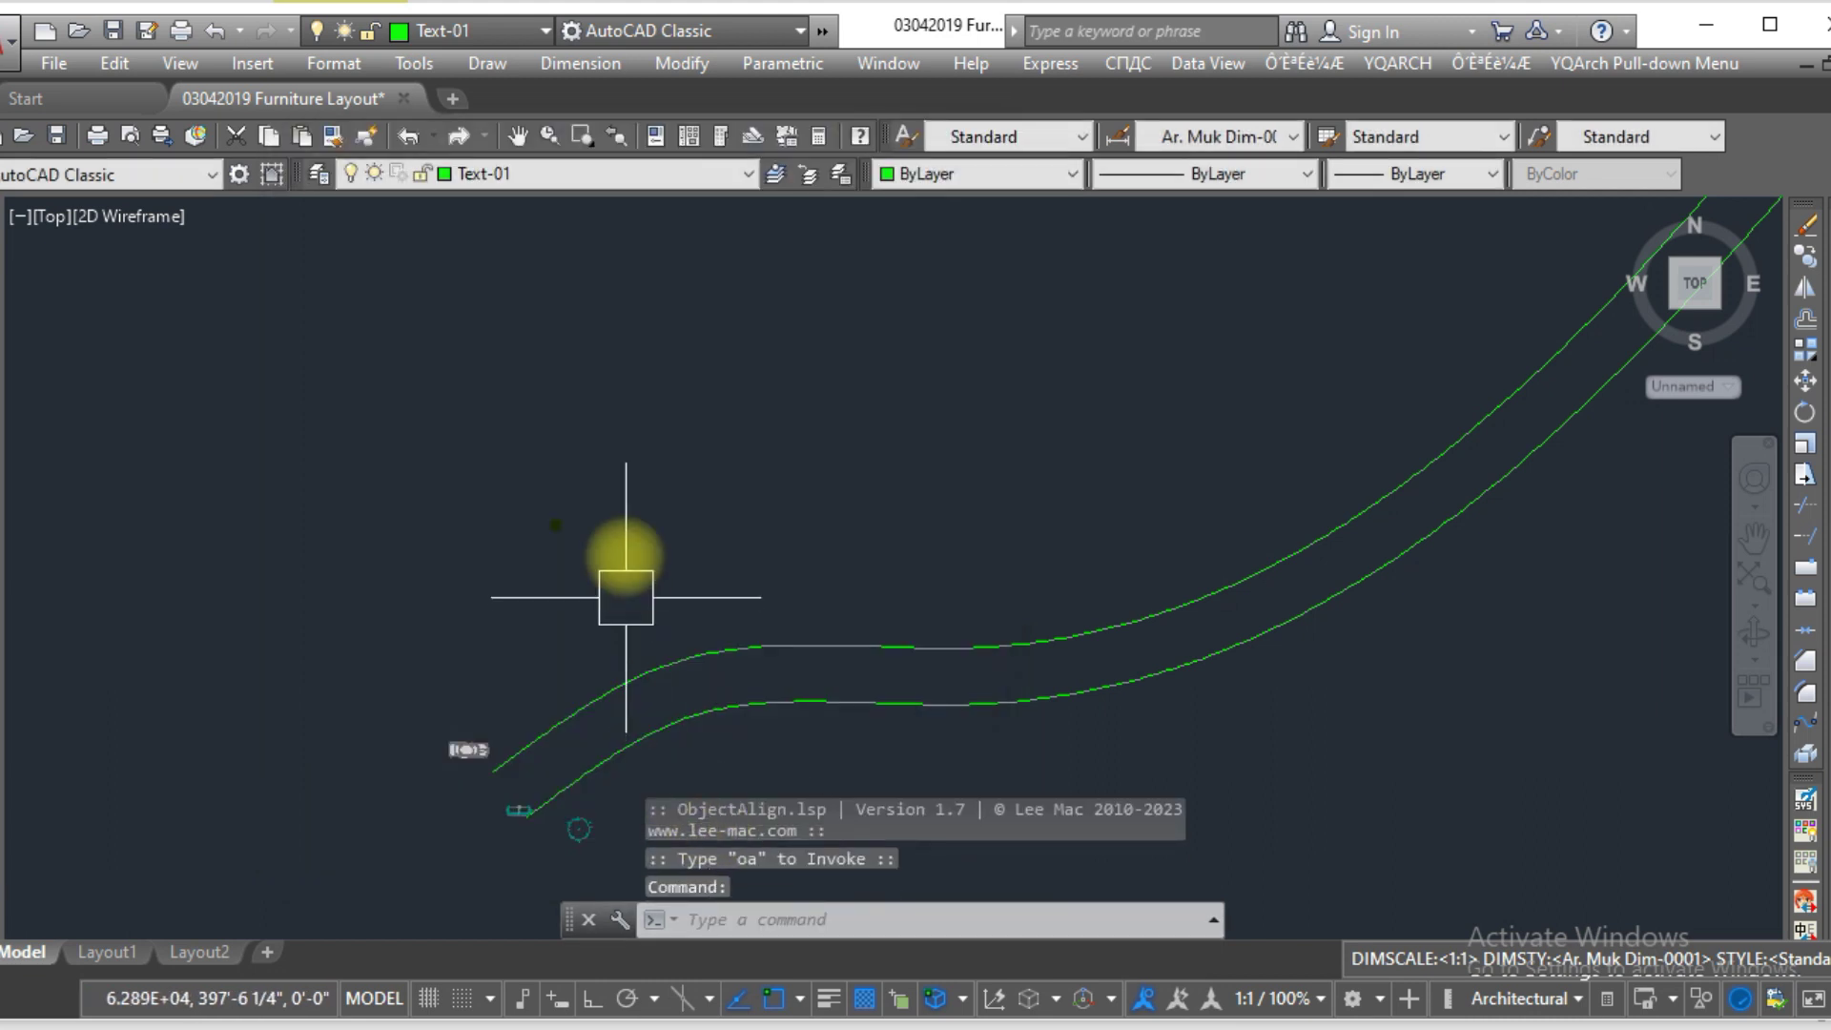
{"action": "scroll", "coordinate": [561, 649], "scroll_direction": "up", "scroll_amount": 5}
{"action": "key", "text": "Escape"}
{"action": "key", "text": "Escape"}
{"action": "key", "text": "Escape"}
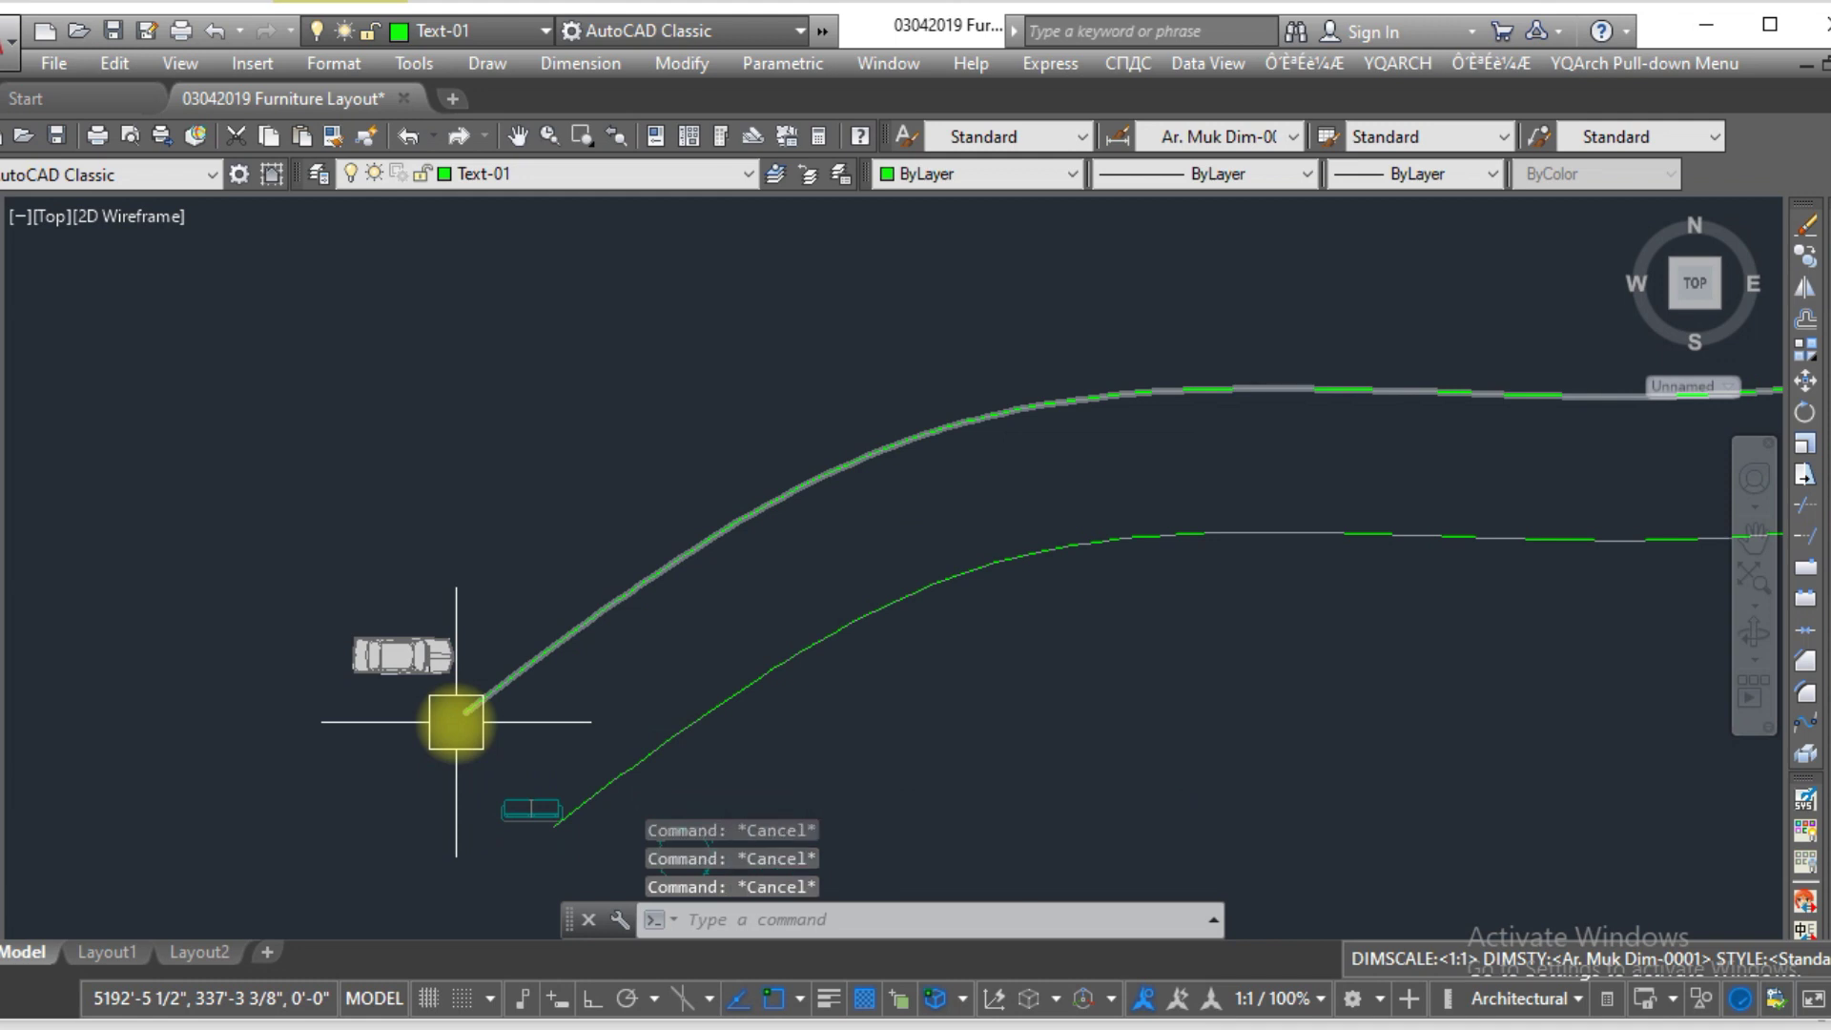
- Run OA on the car block, using its front as base point and the upper green curve as path
{"action": "type", "text": "OA"}
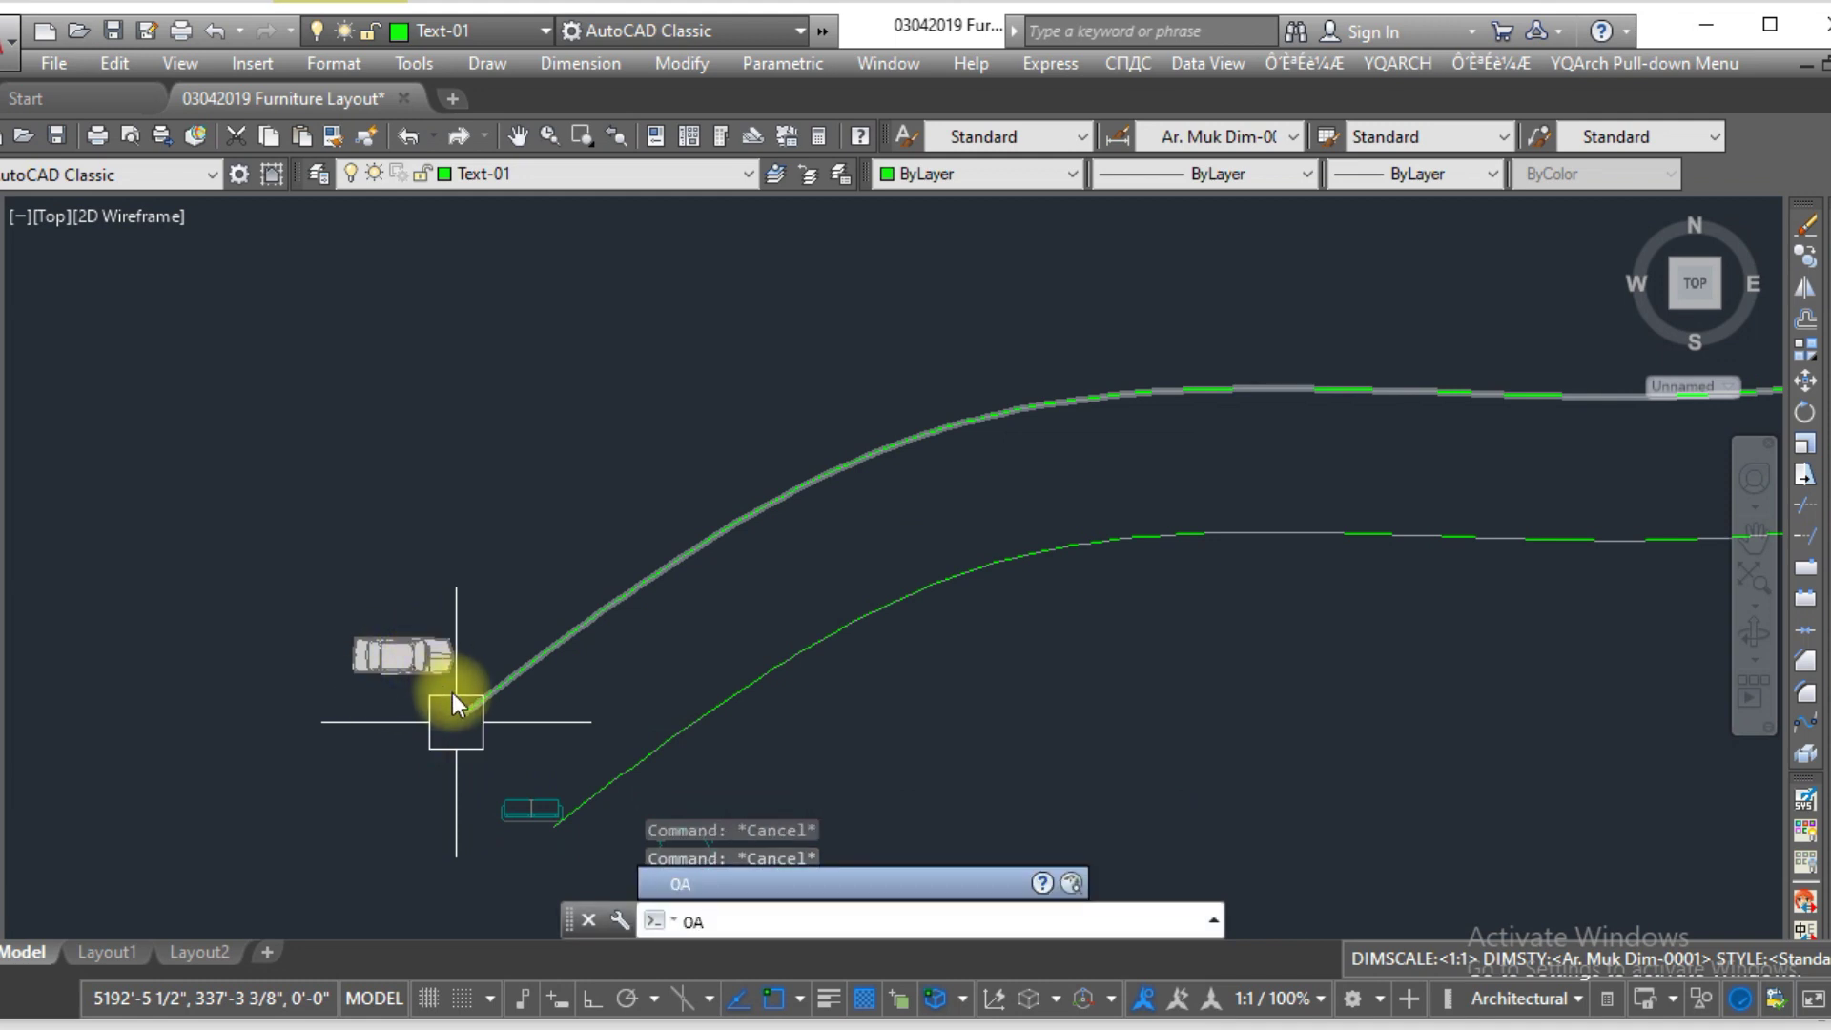
{"action": "key", "text": "Return"}
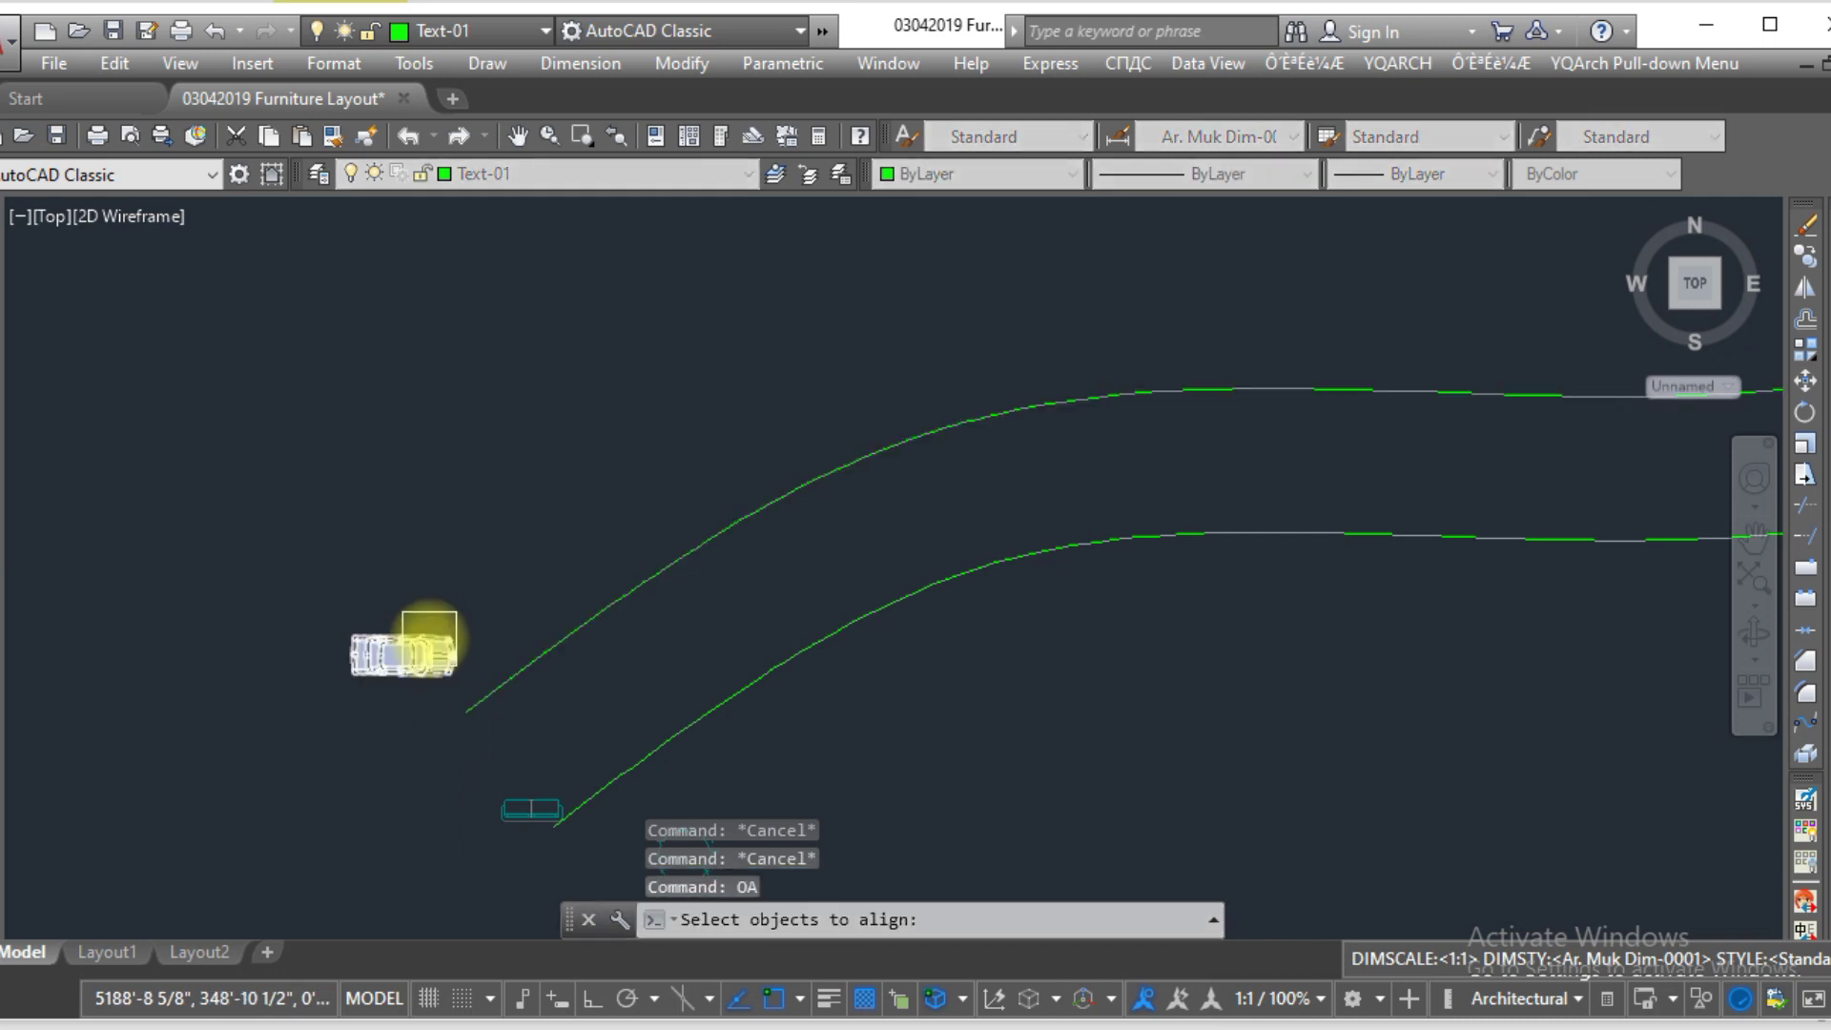
{"action": "left_click", "coordinate": [467, 669]}
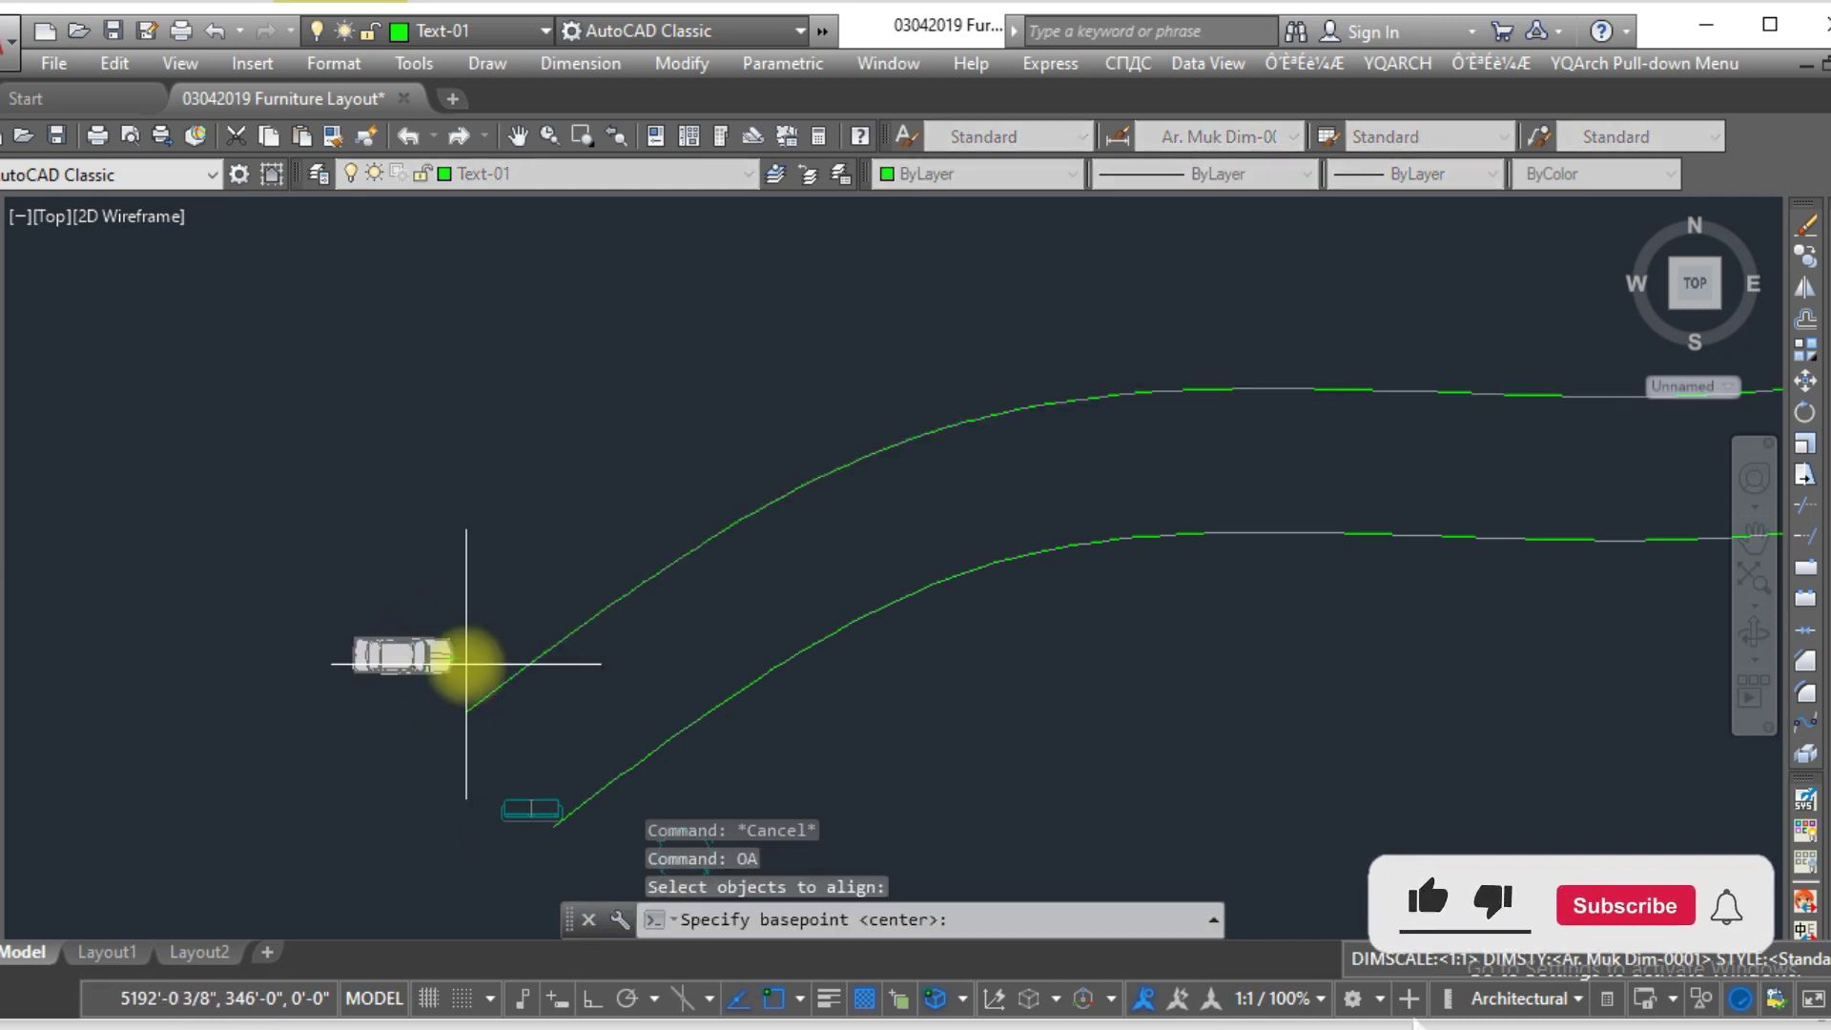
{"action": "scroll", "coordinate": [467, 658], "scroll_direction": "up", "scroll_amount": 4}
{"action": "scroll", "coordinate": [395, 648], "scroll_direction": "up", "scroll_amount": 2}
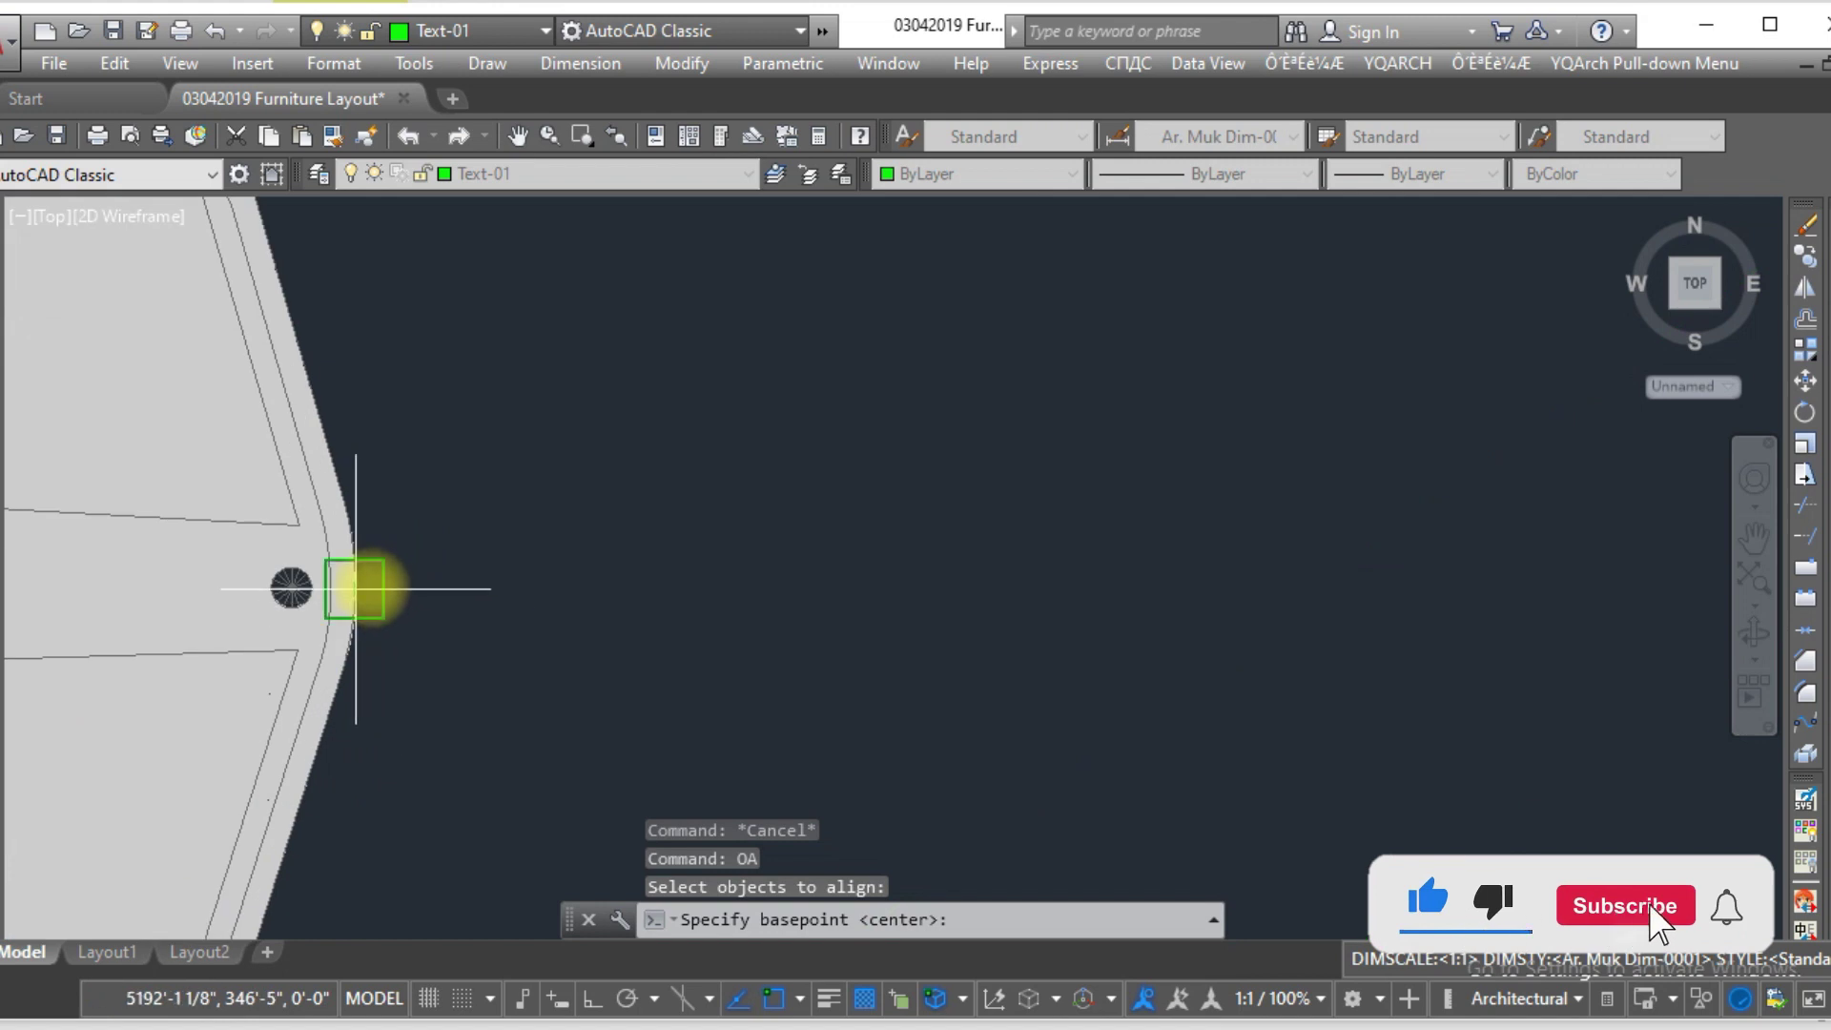
{"action": "left_click", "coordinate": [385, 631]}
{"action": "scroll", "coordinate": [504, 610], "scroll_direction": "down", "scroll_amount": 6}
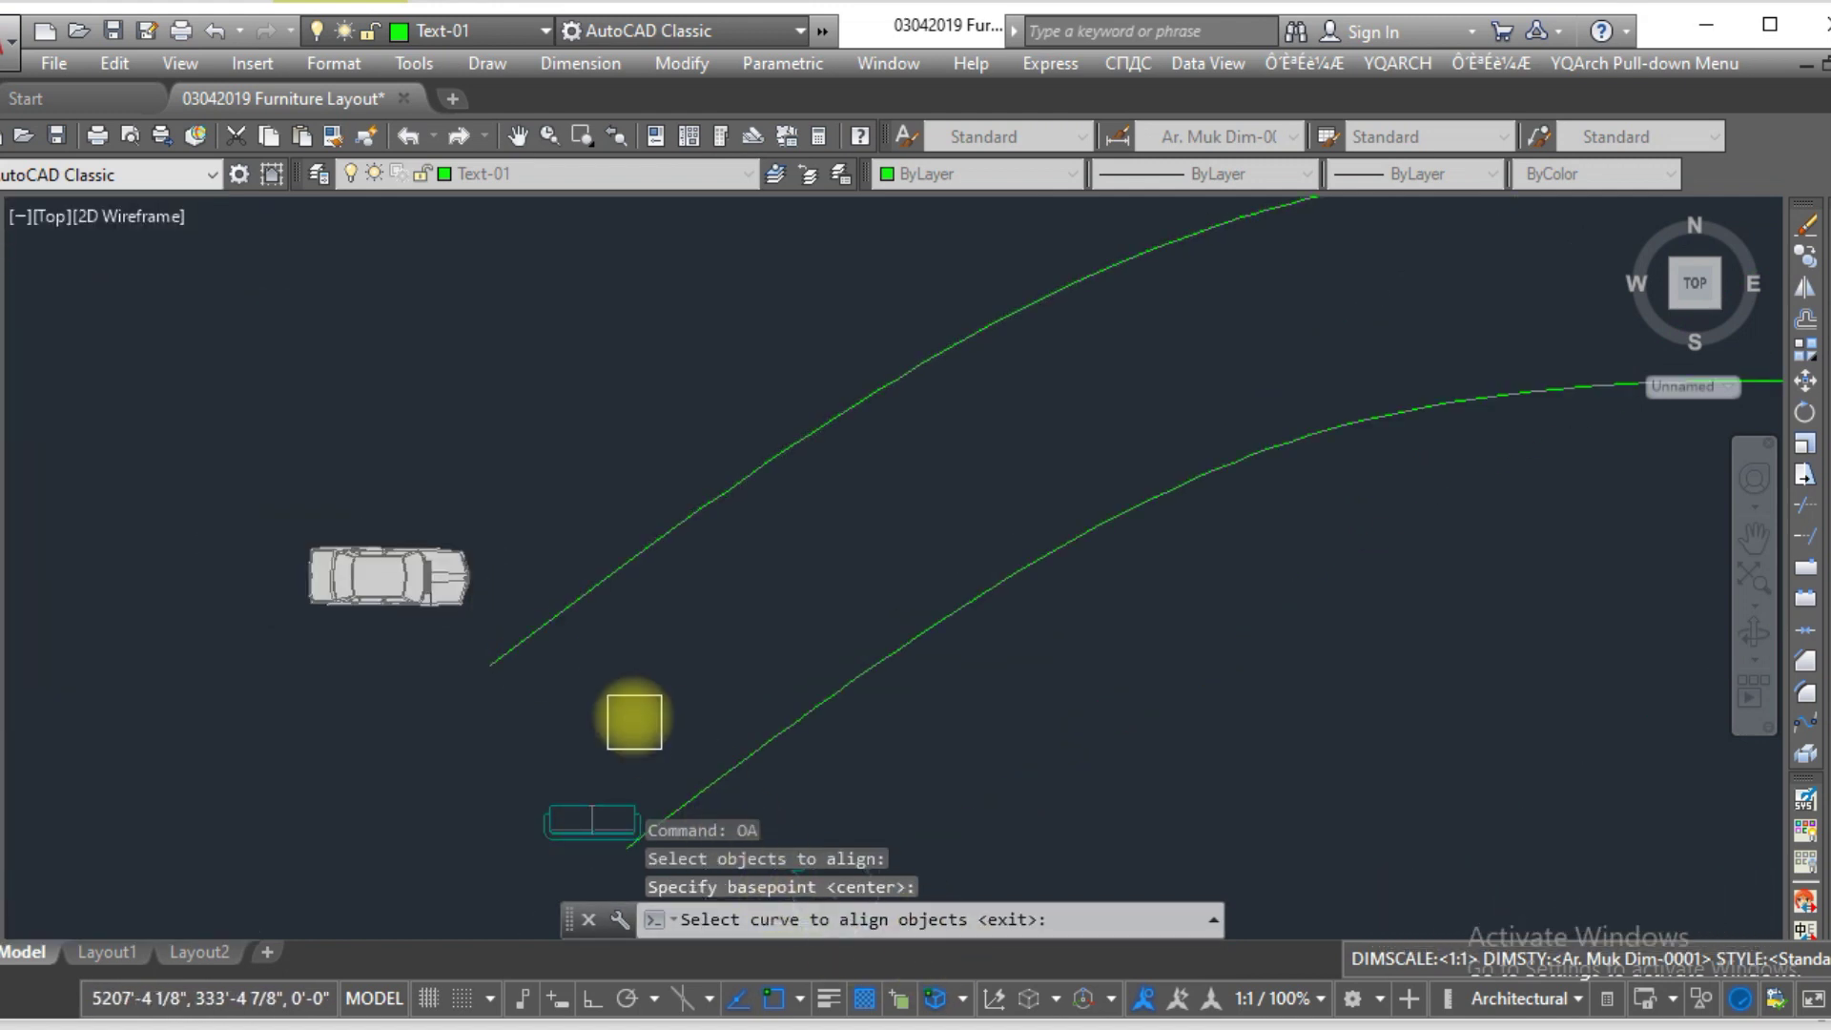
{"action": "left_click", "coordinate": [584, 618]}
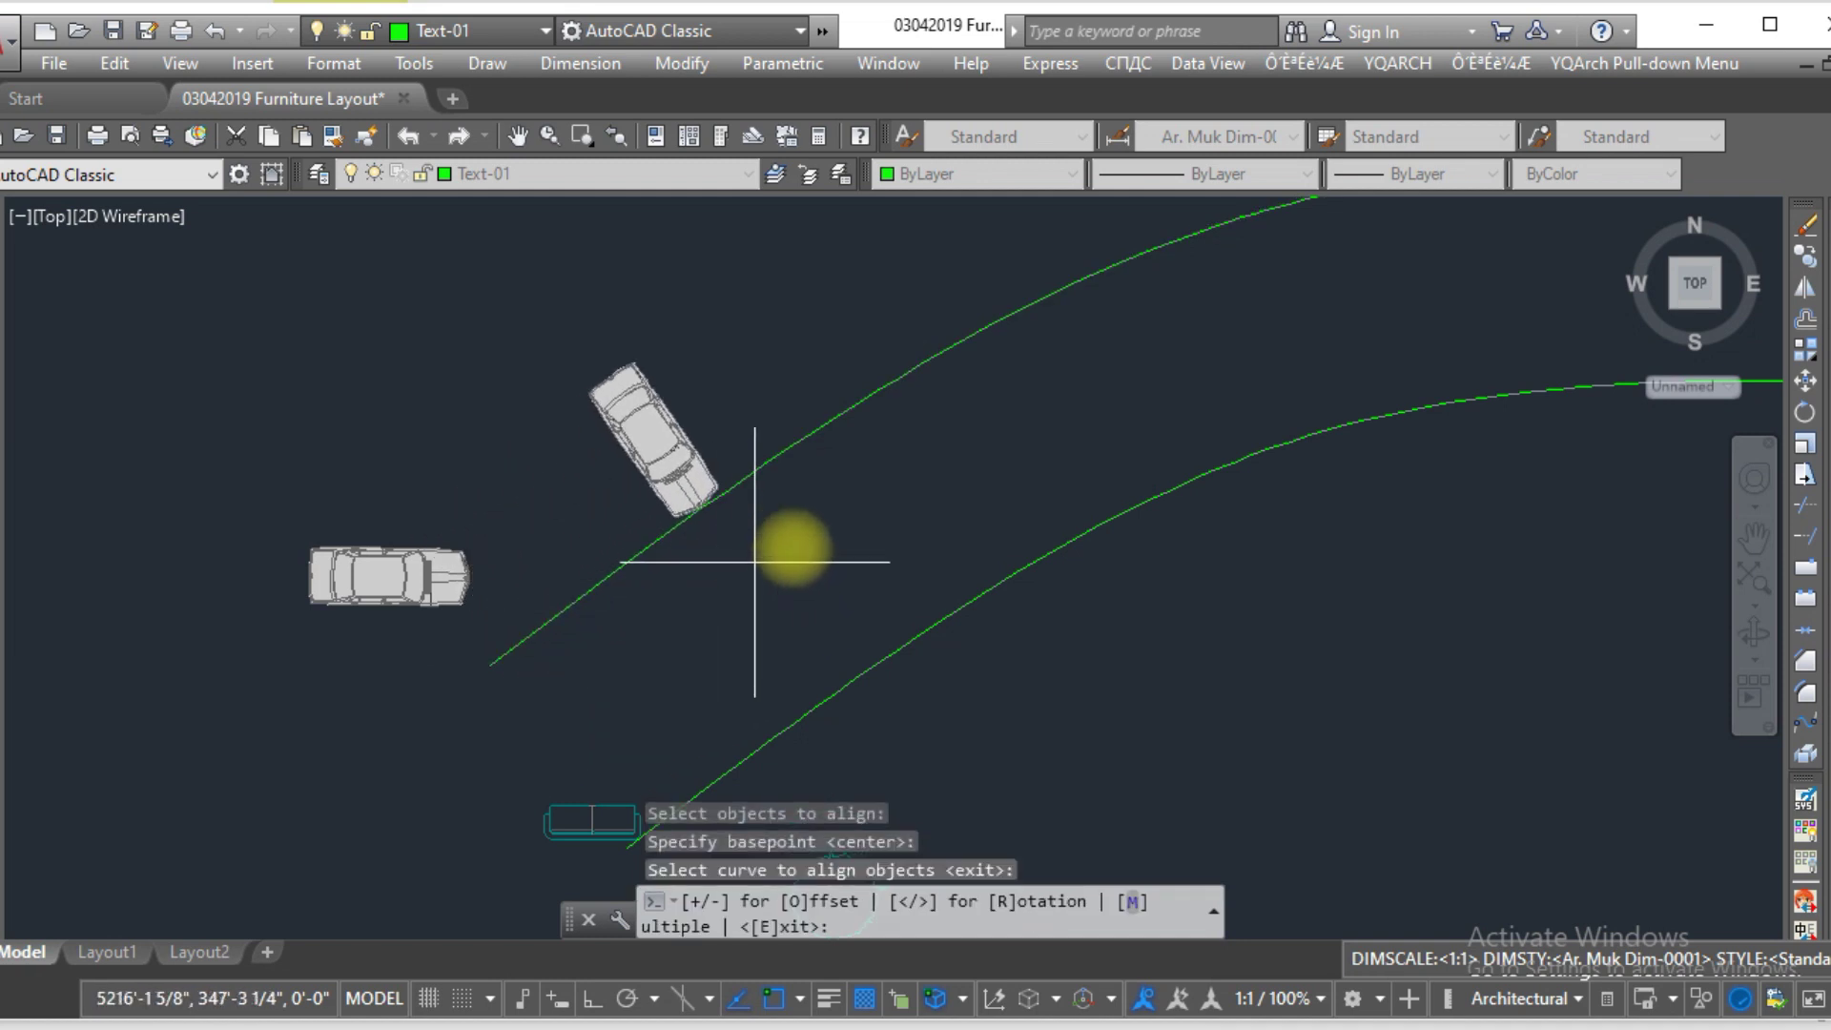
{"action": "scroll", "coordinate": [572, 610], "scroll_direction": "down", "scroll_amount": 5}
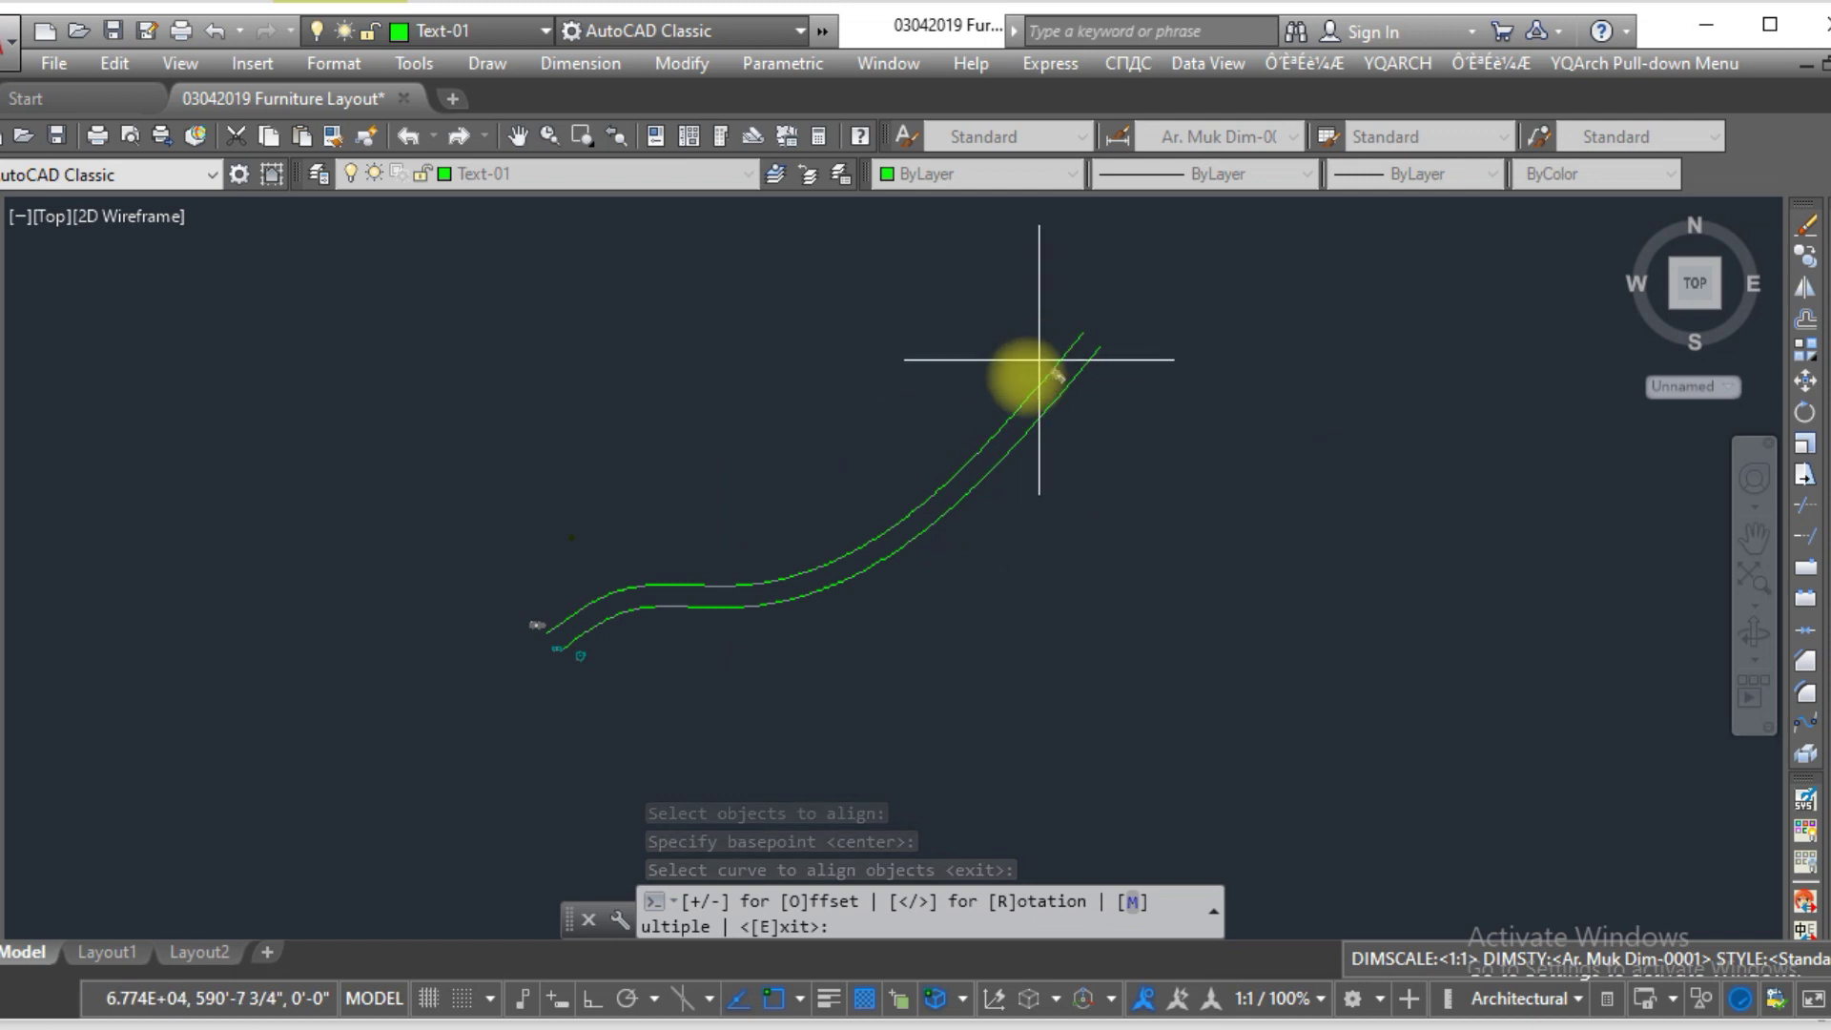
{"action": "scroll", "coordinate": [531, 642], "scroll_direction": "up", "scroll_amount": 5}
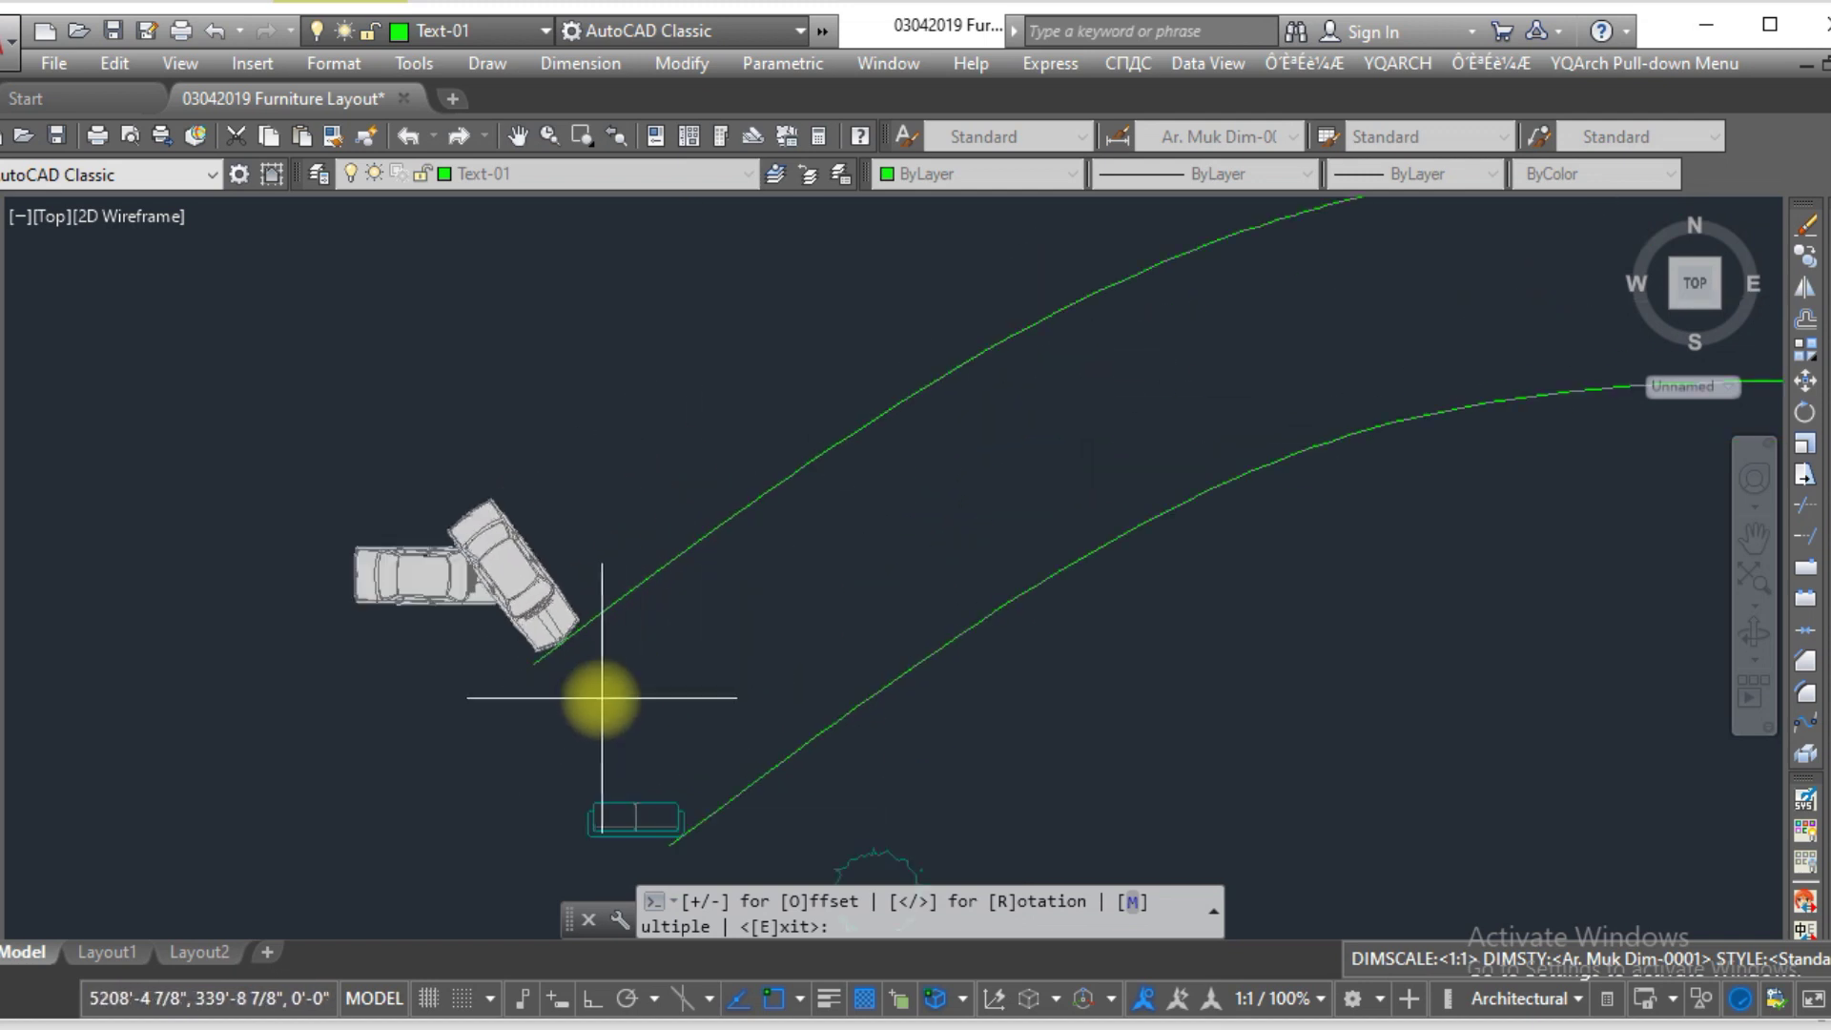
{"action": "scroll", "coordinate": [633, 625], "scroll_direction": "up", "scroll_amount": 3}
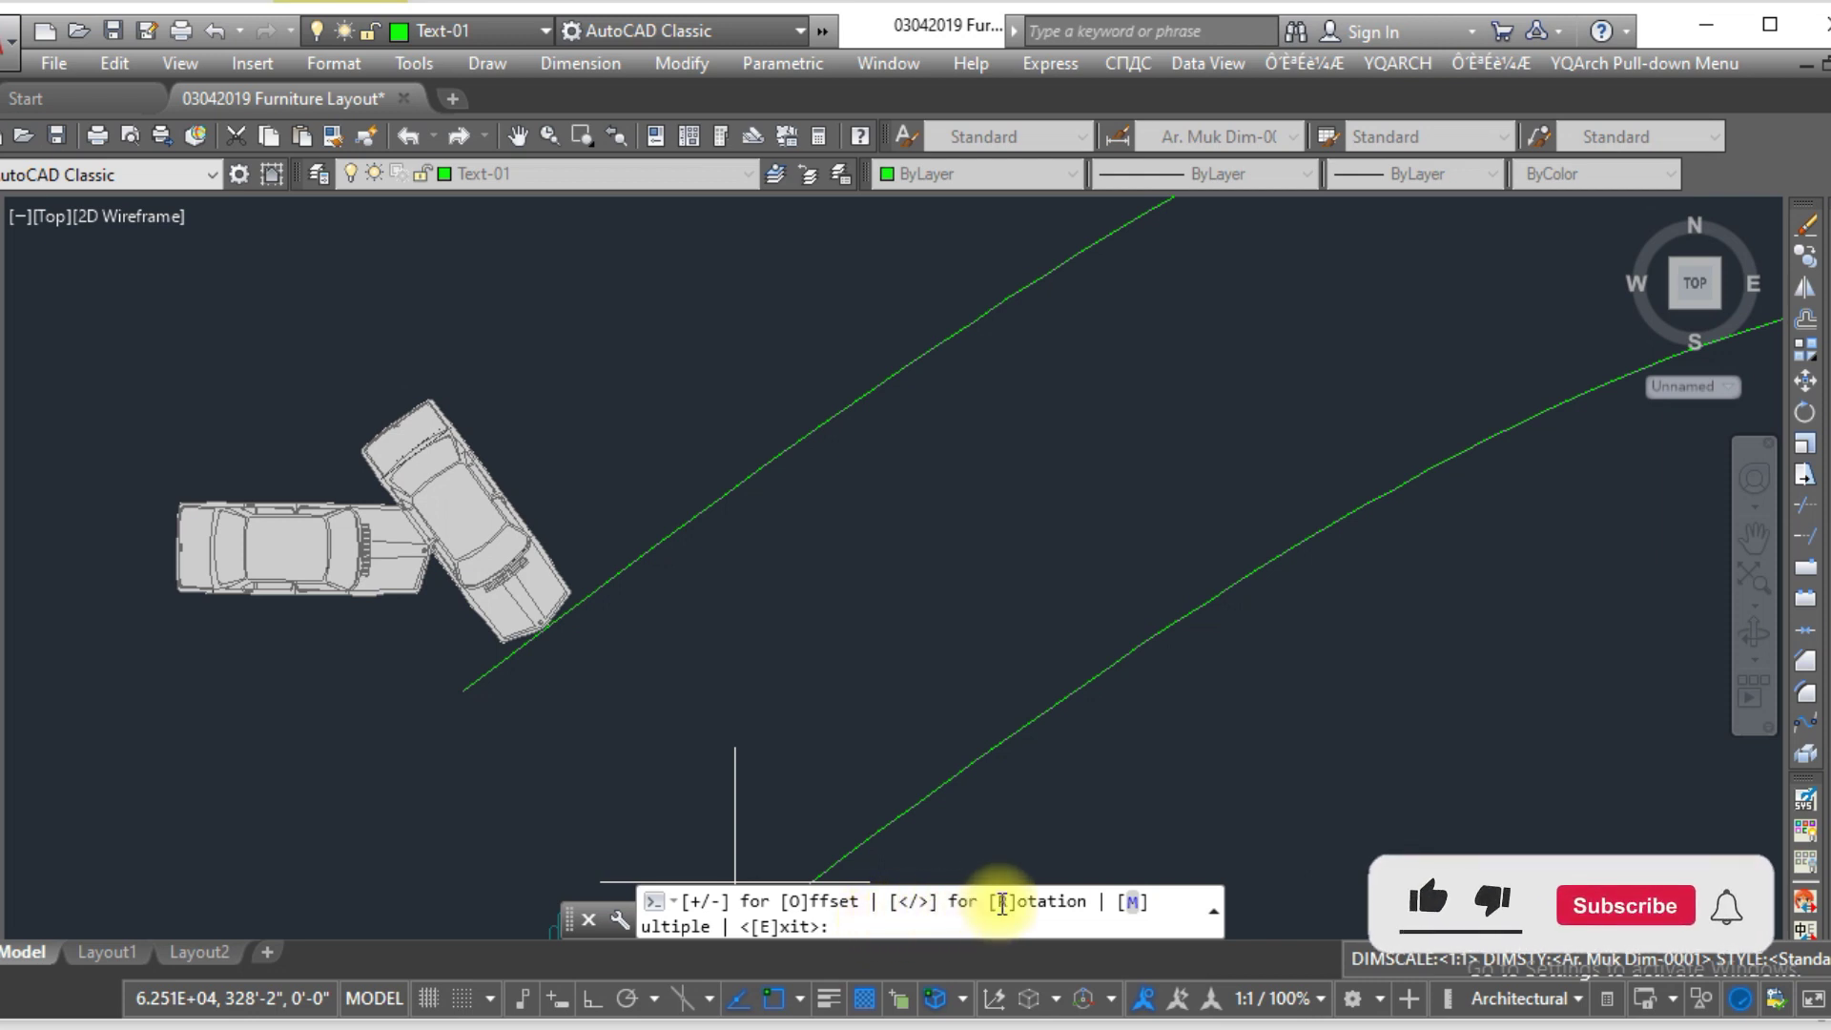
- Set the aligned car's rotation to 90 degrees relative to the road curve
{"action": "left_click", "coordinate": [1002, 901]}
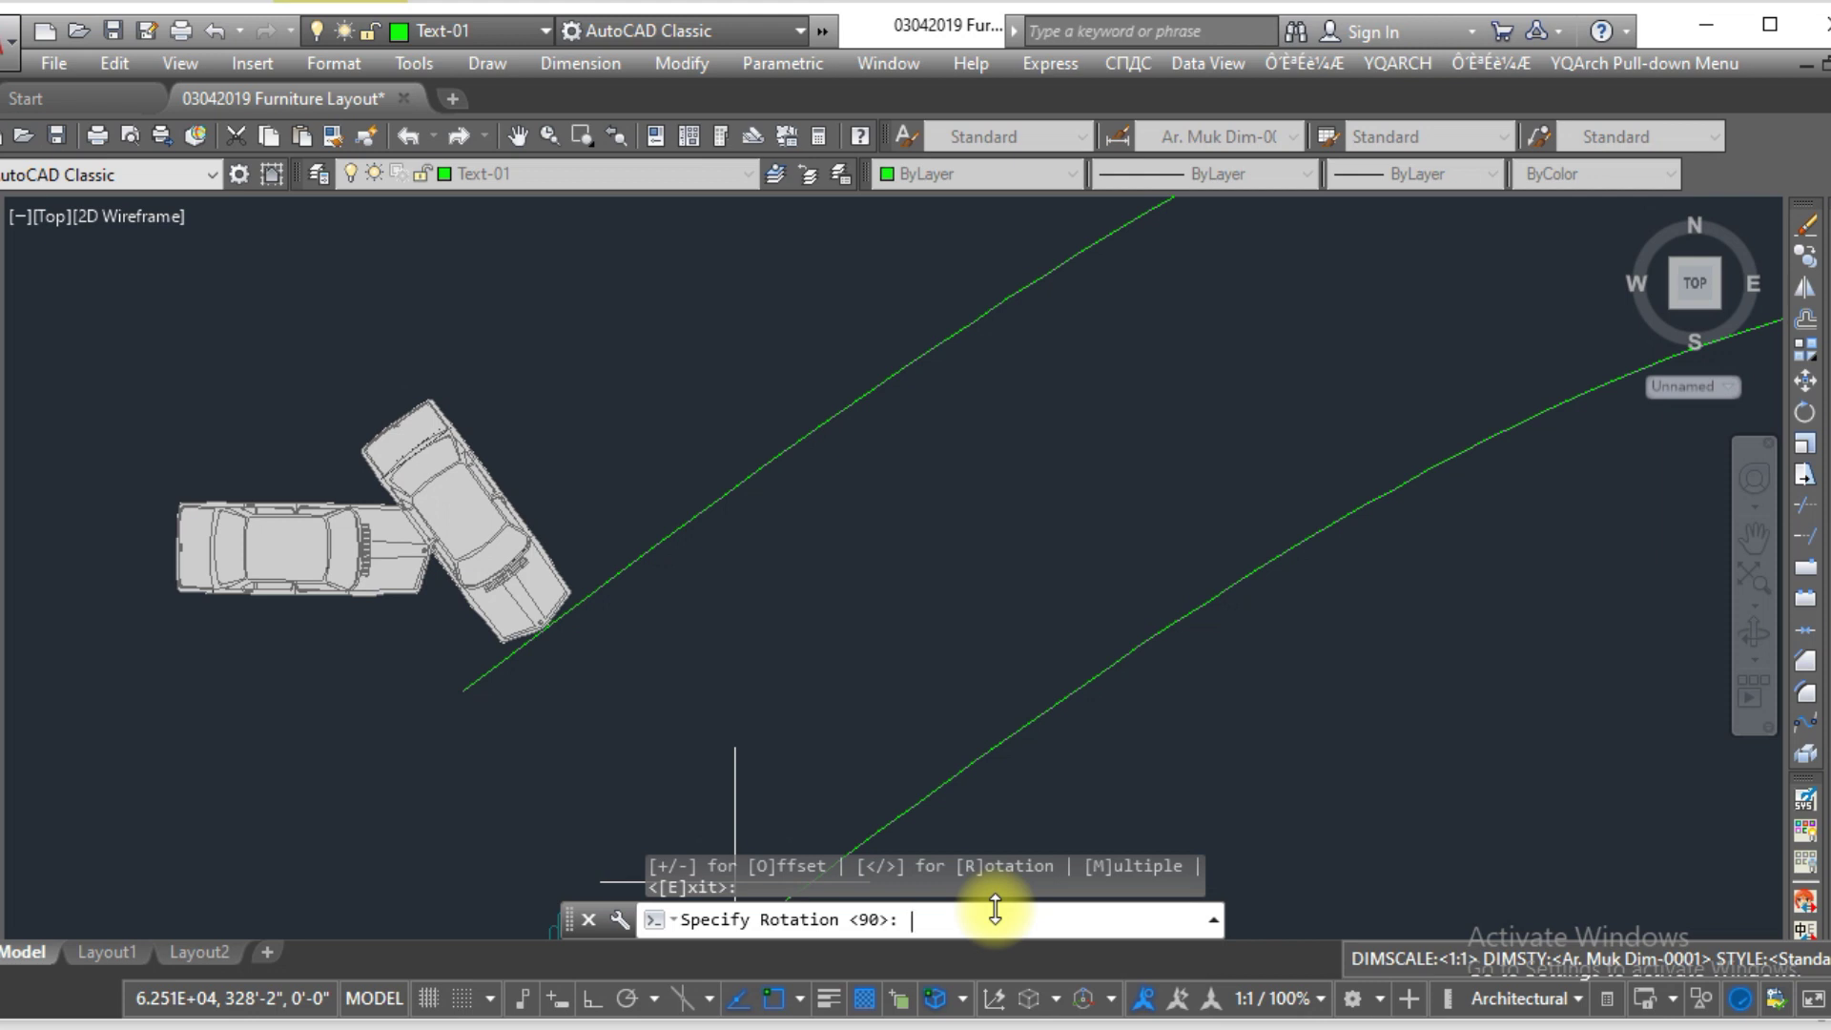
{"action": "key", "text": "Return"}
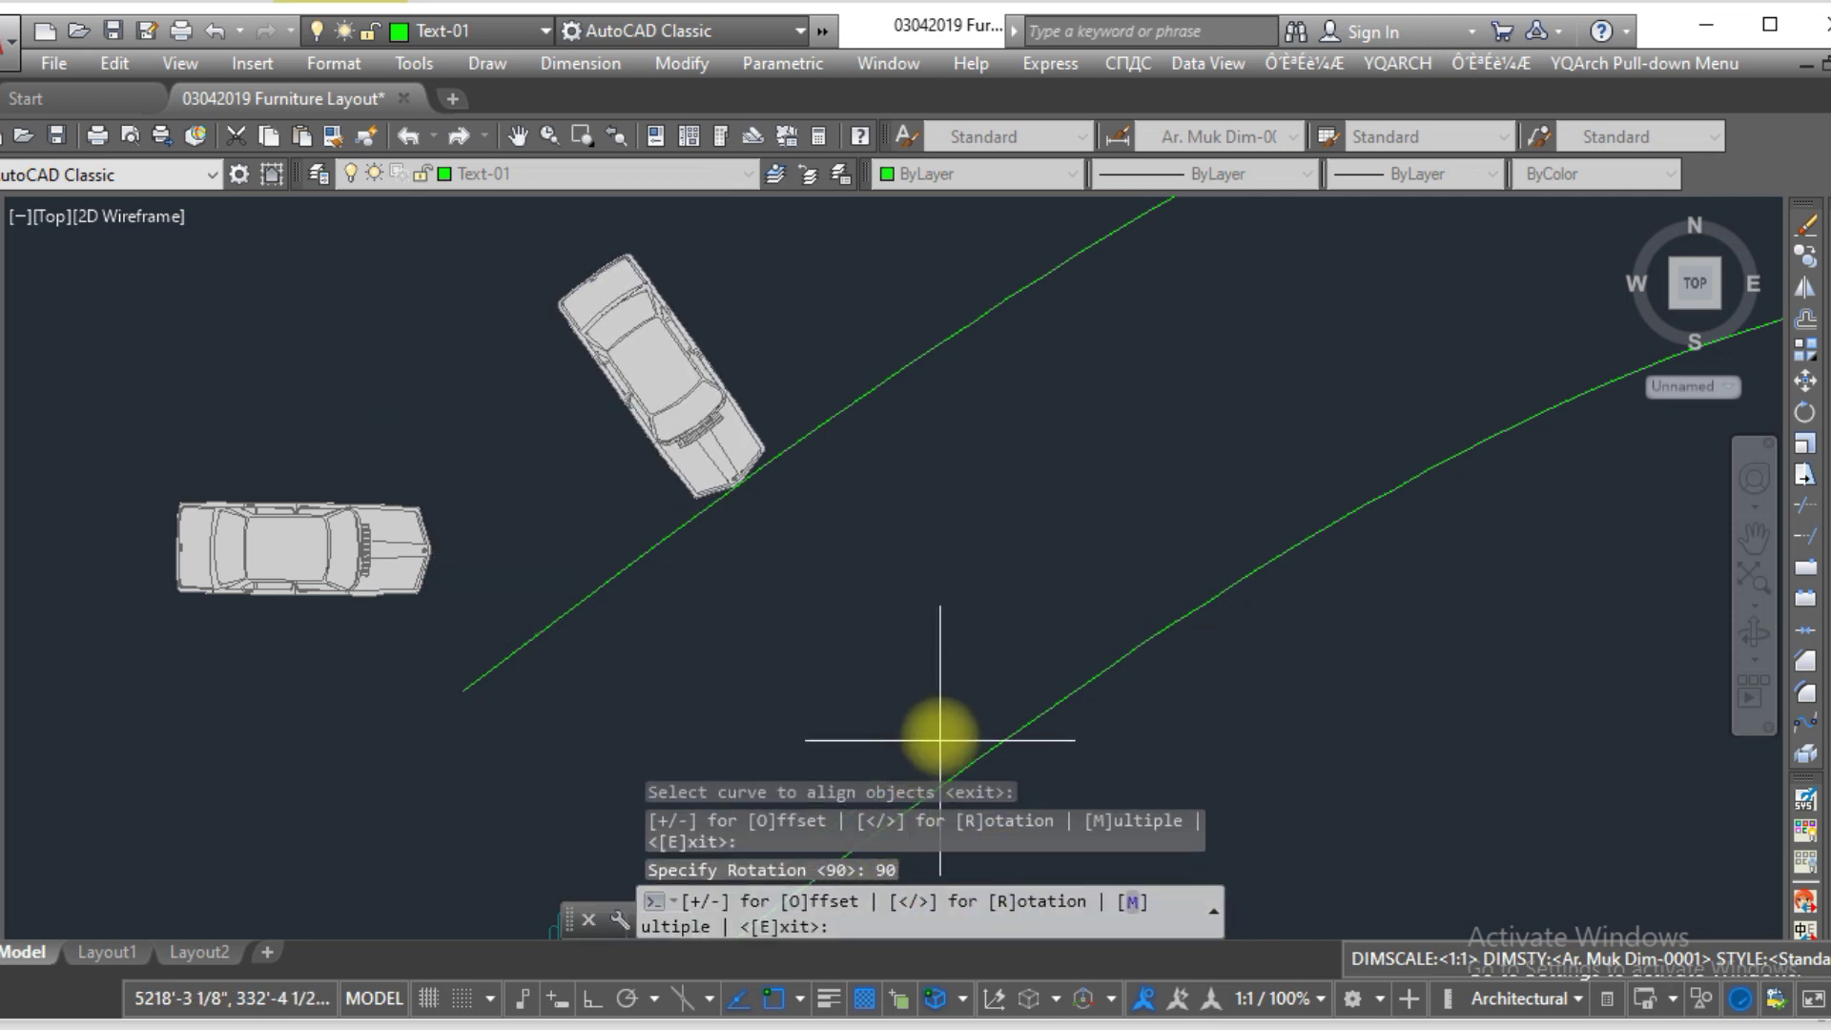
{"action": "scroll", "coordinate": [657, 677], "scroll_direction": "down", "scroll_amount": 2}
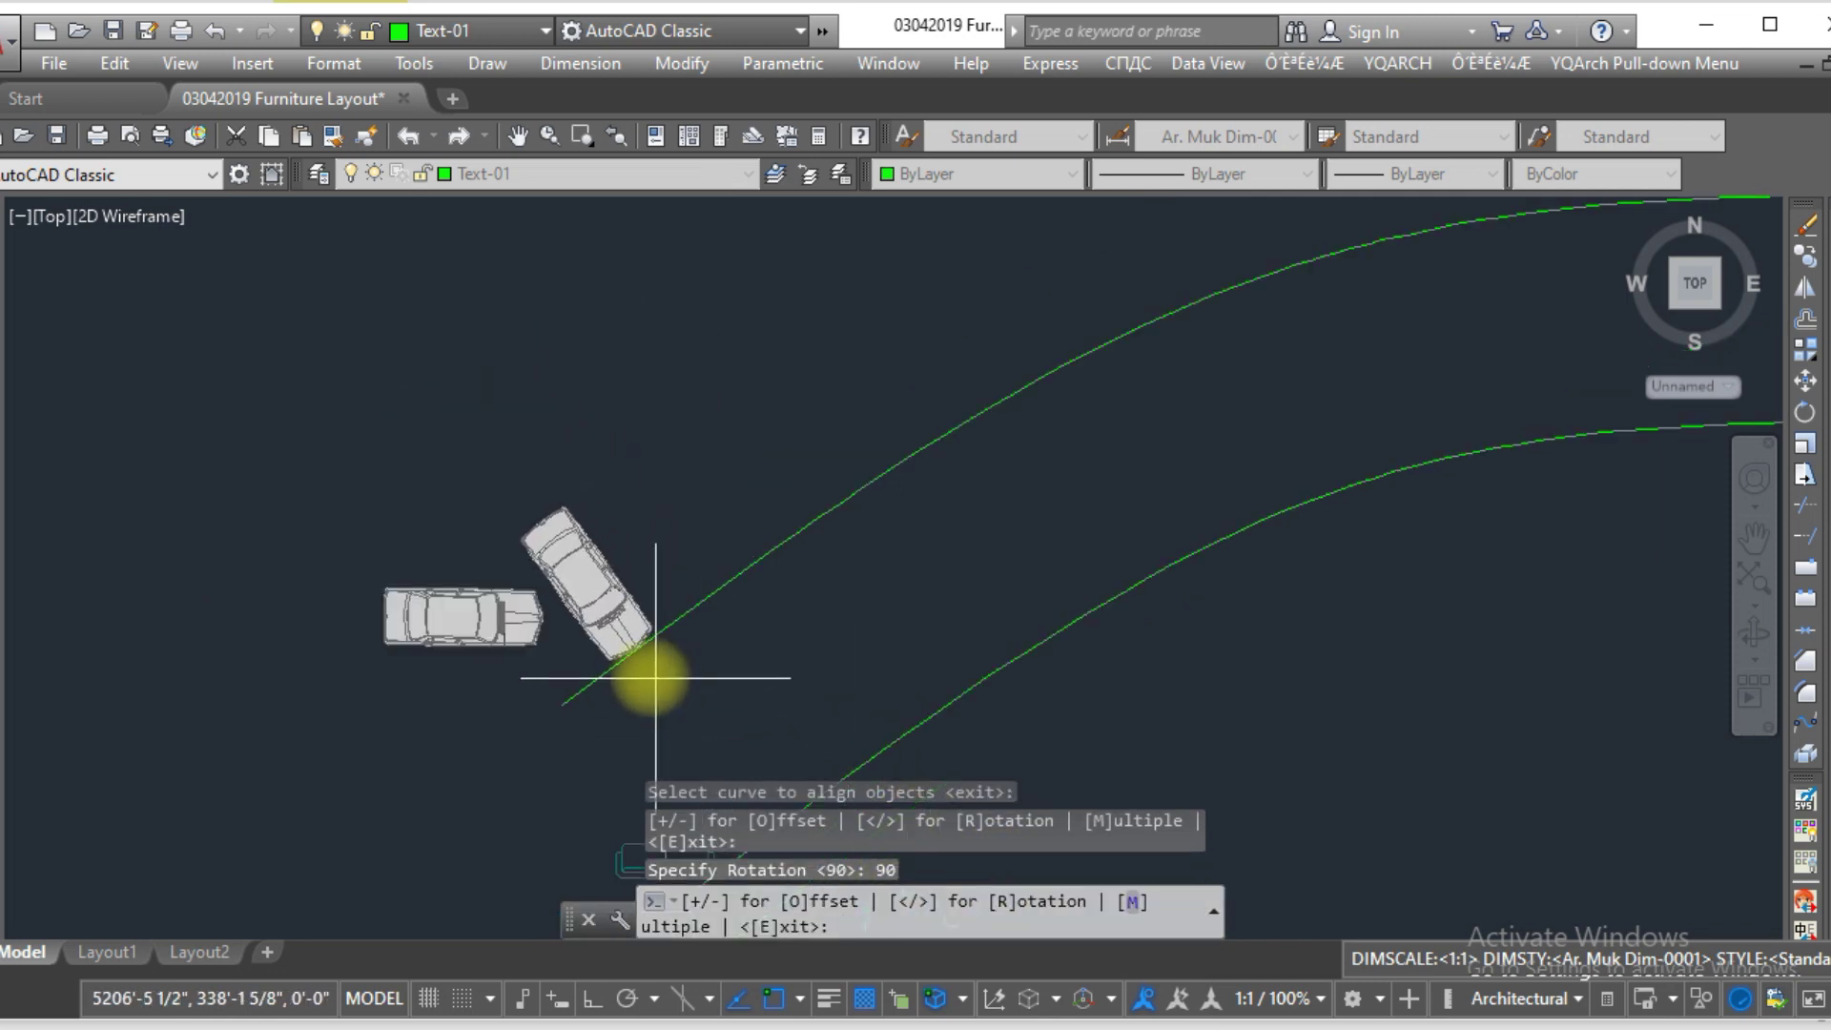
{"action": "scroll", "coordinate": [658, 715], "scroll_direction": "up", "scroll_amount": 4}
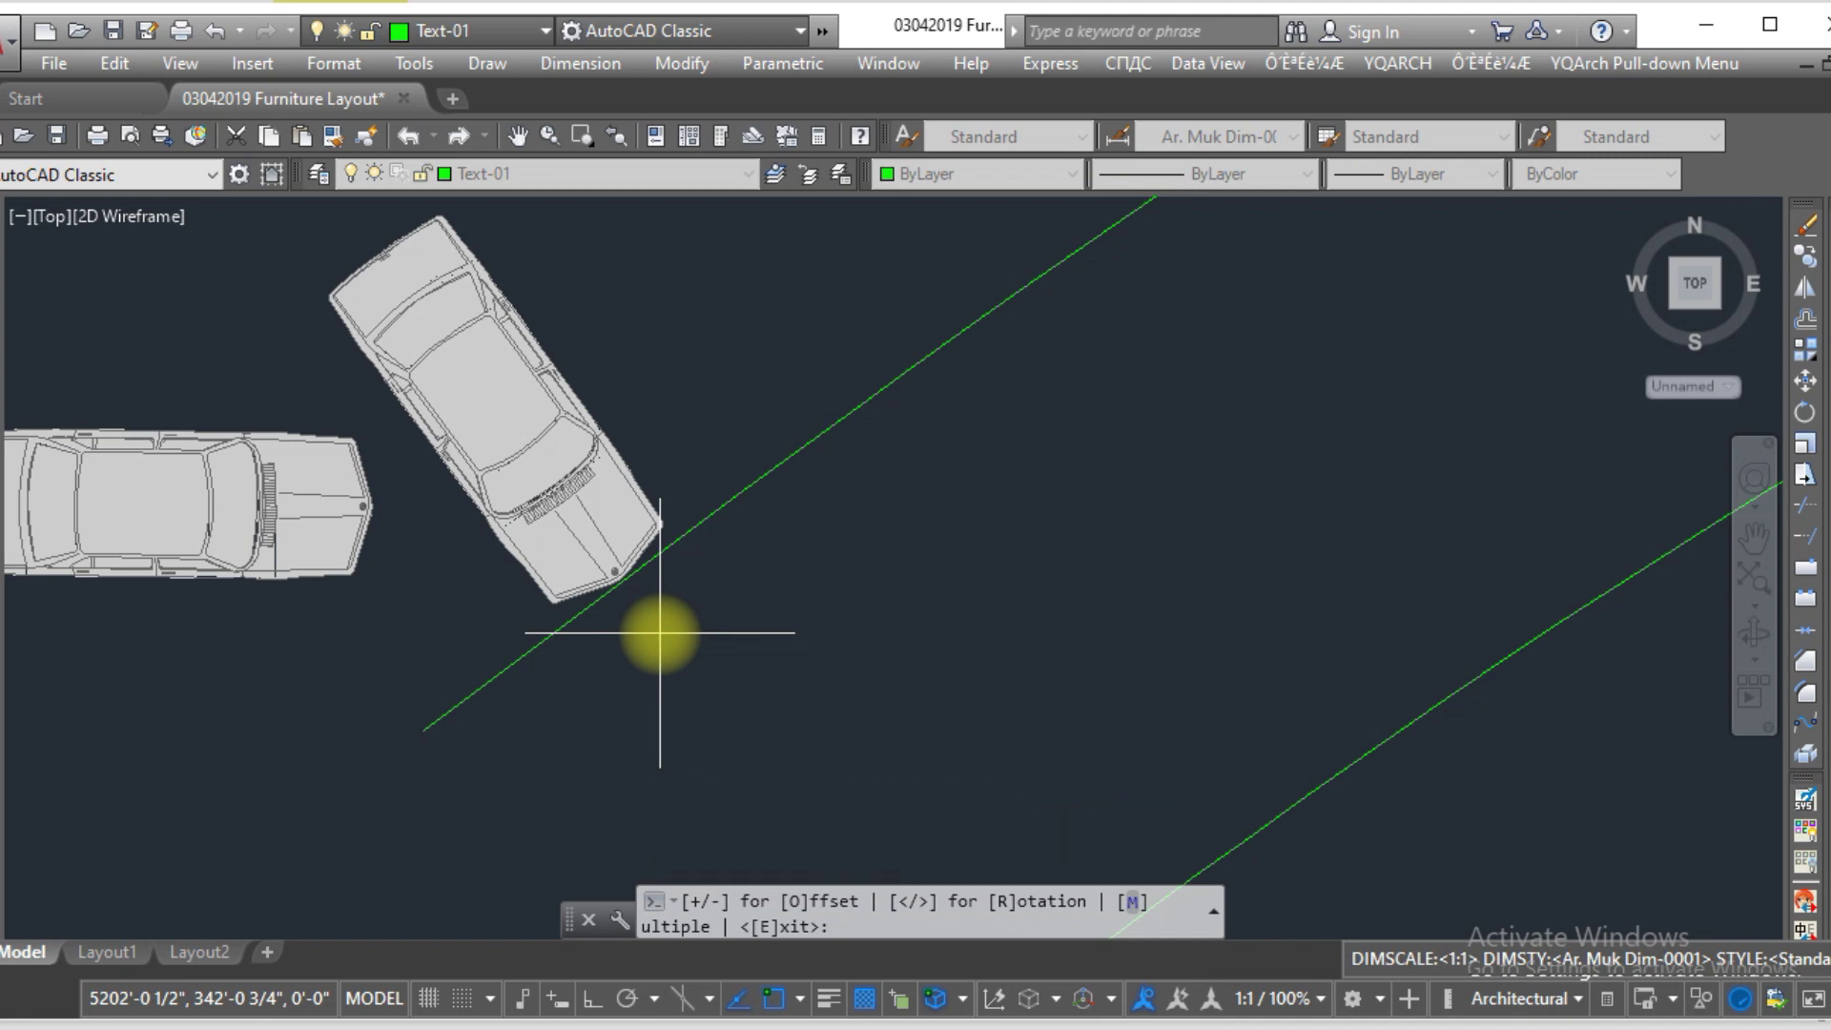
- Try car offsets of -2' and +3', then settle on -1 from the road curve
{"action": "type", "text": "o"}
{"action": "key", "text": "Return"}
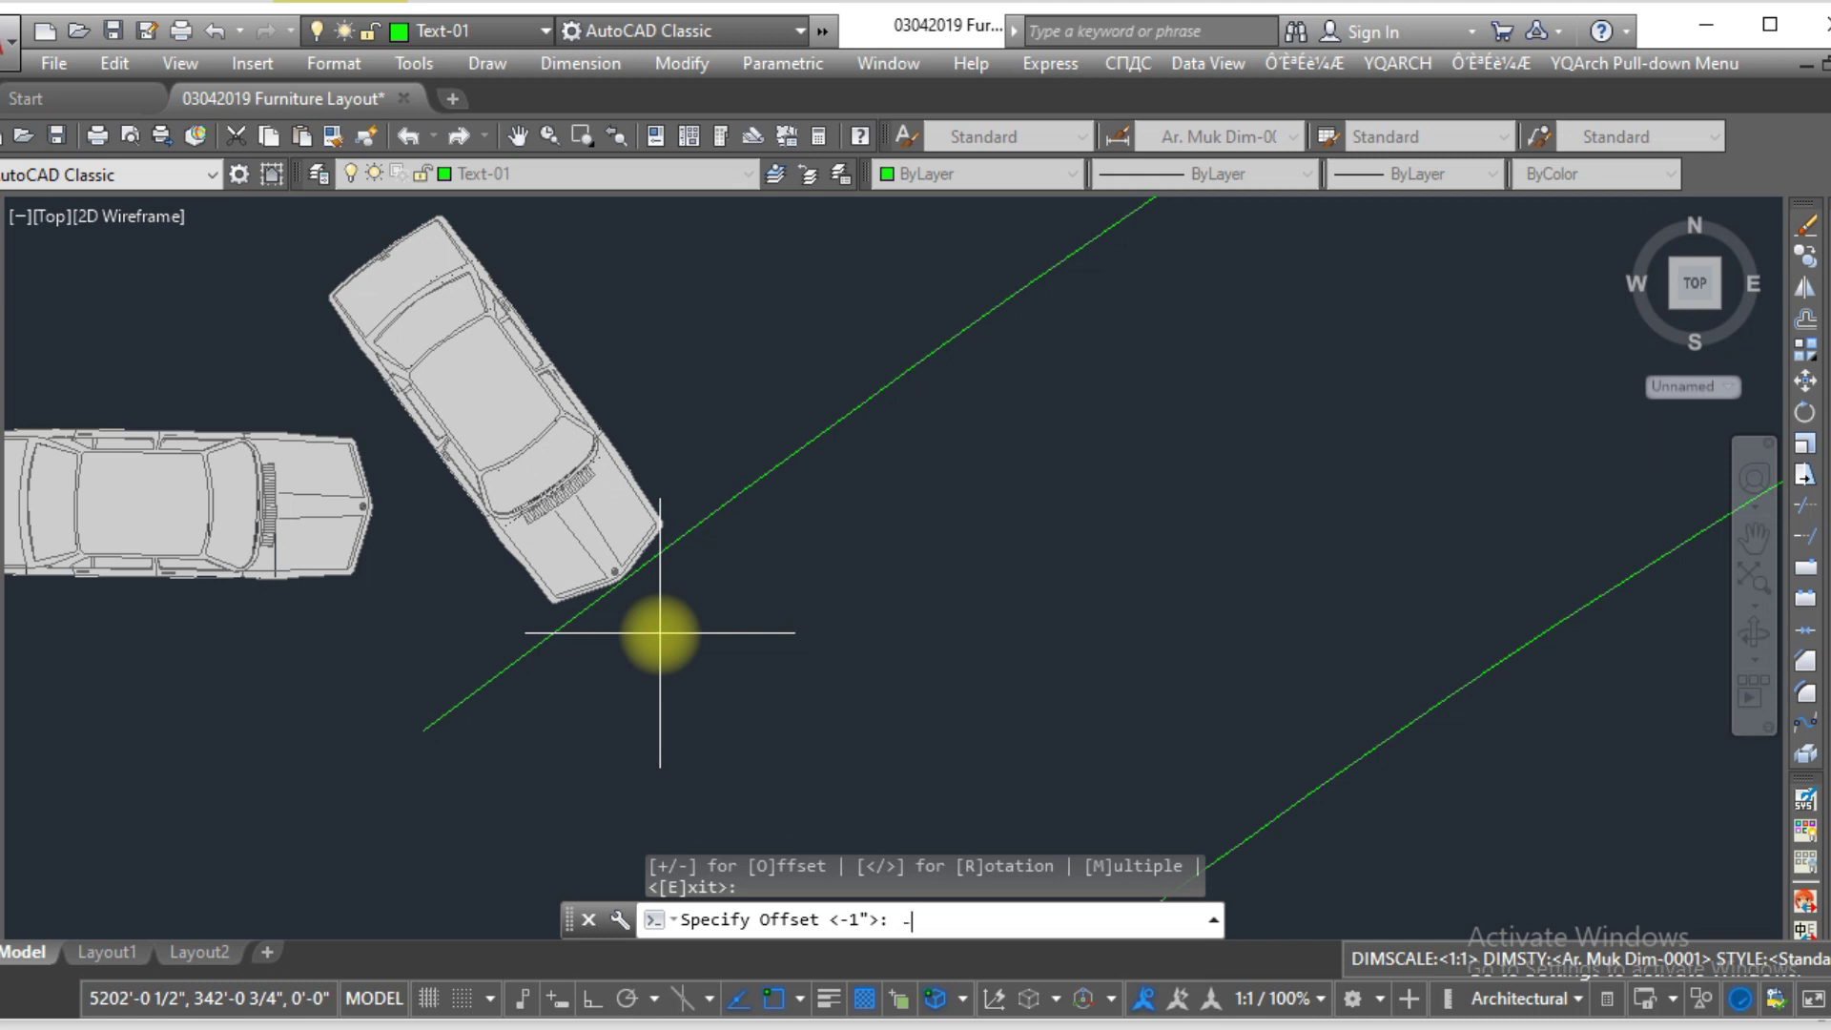
{"action": "type", "text": "'"}
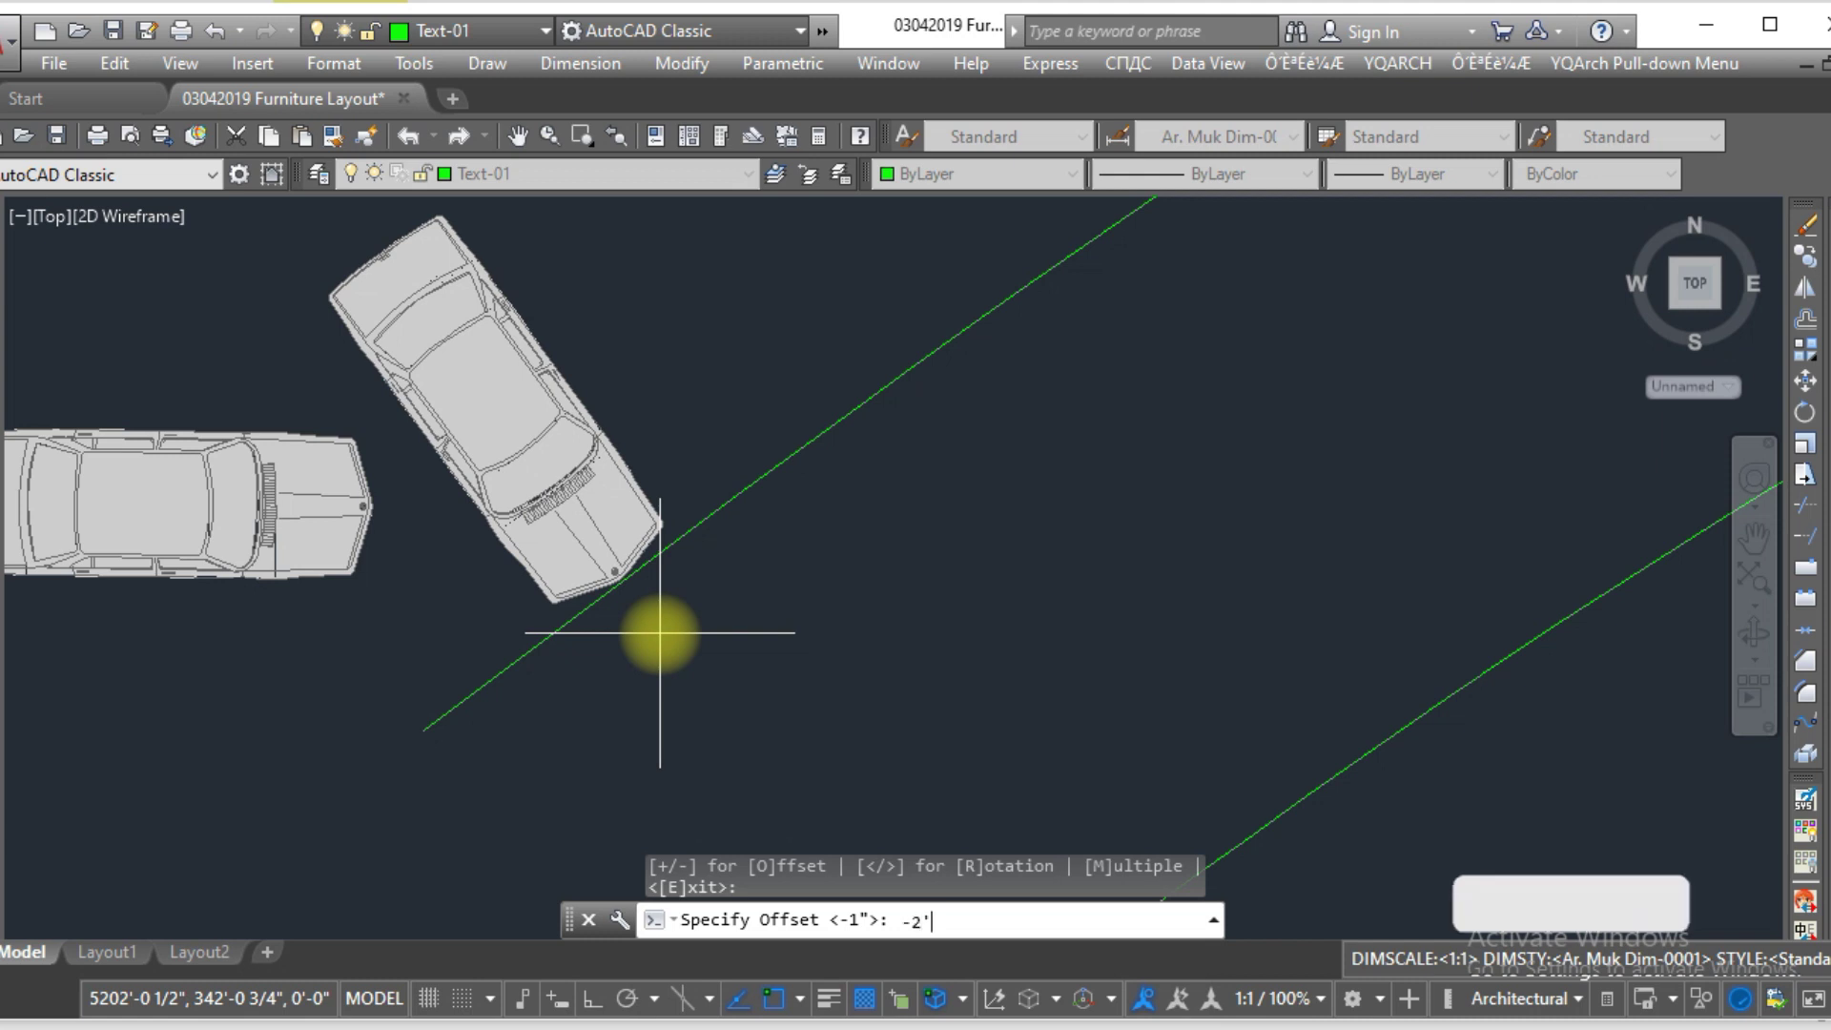
{"action": "key", "text": "Return"}
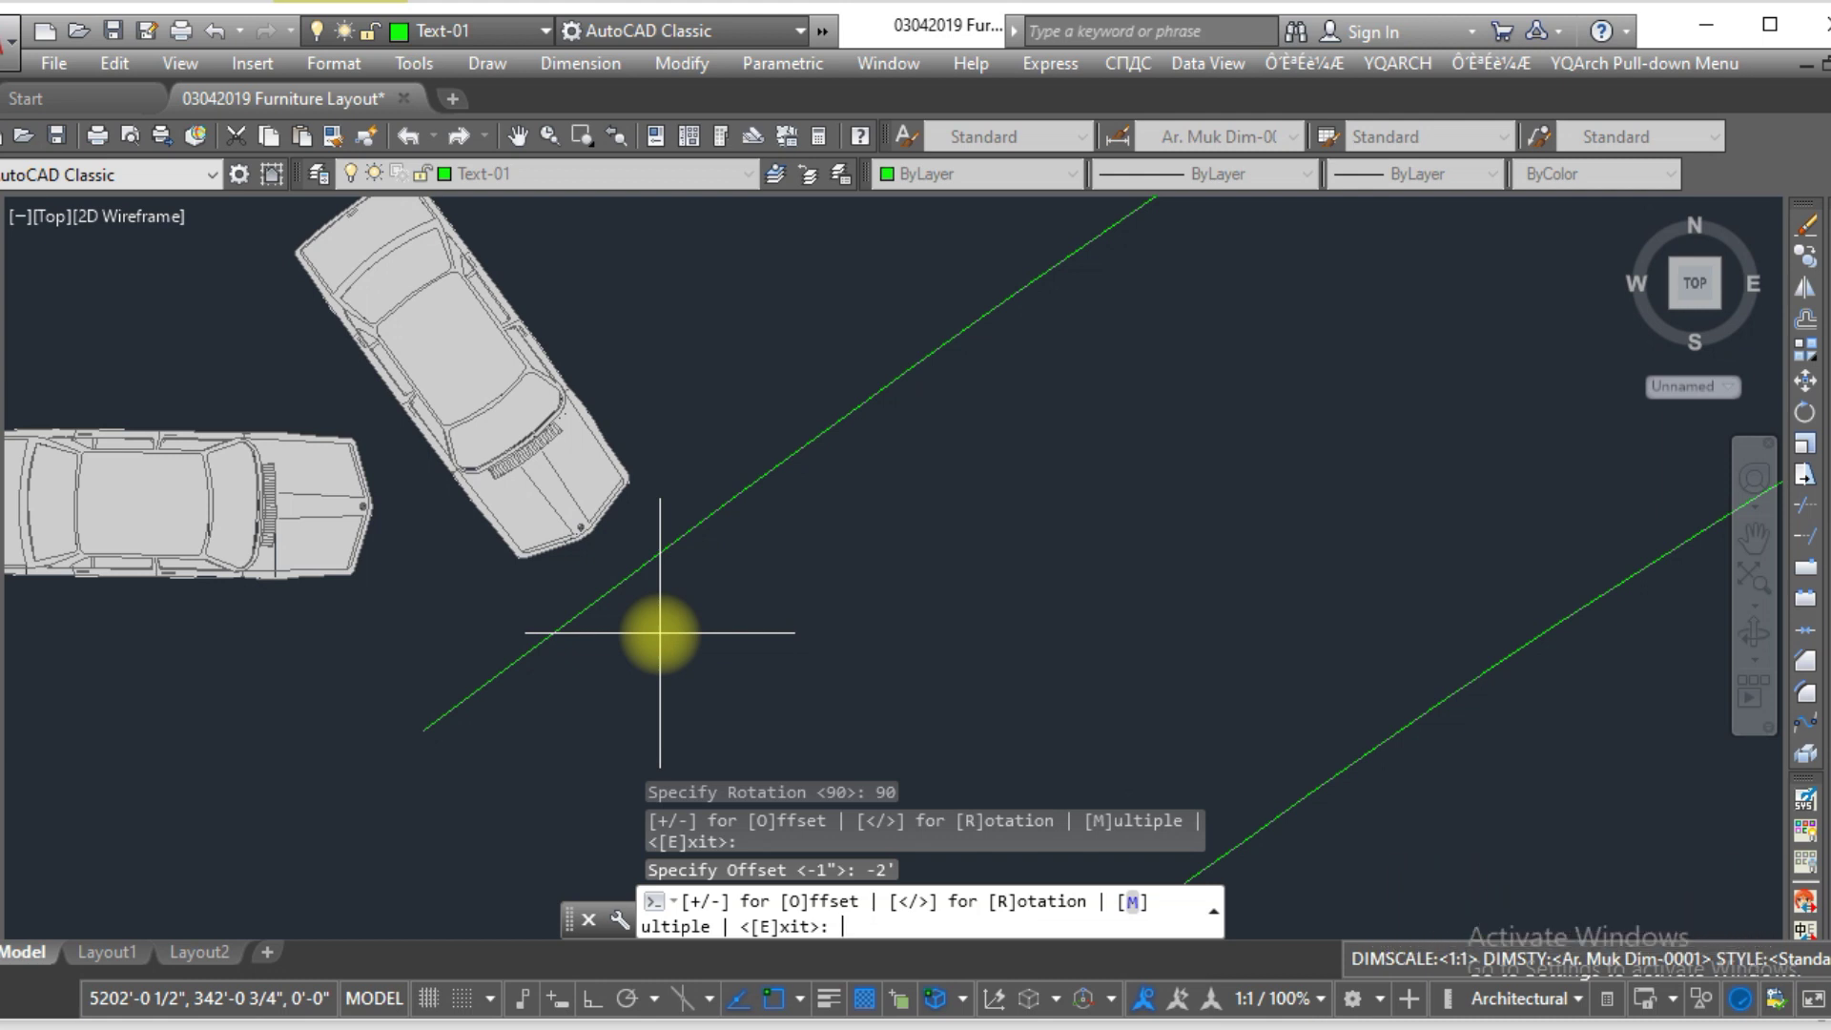
{"action": "key", "text": "minus"}
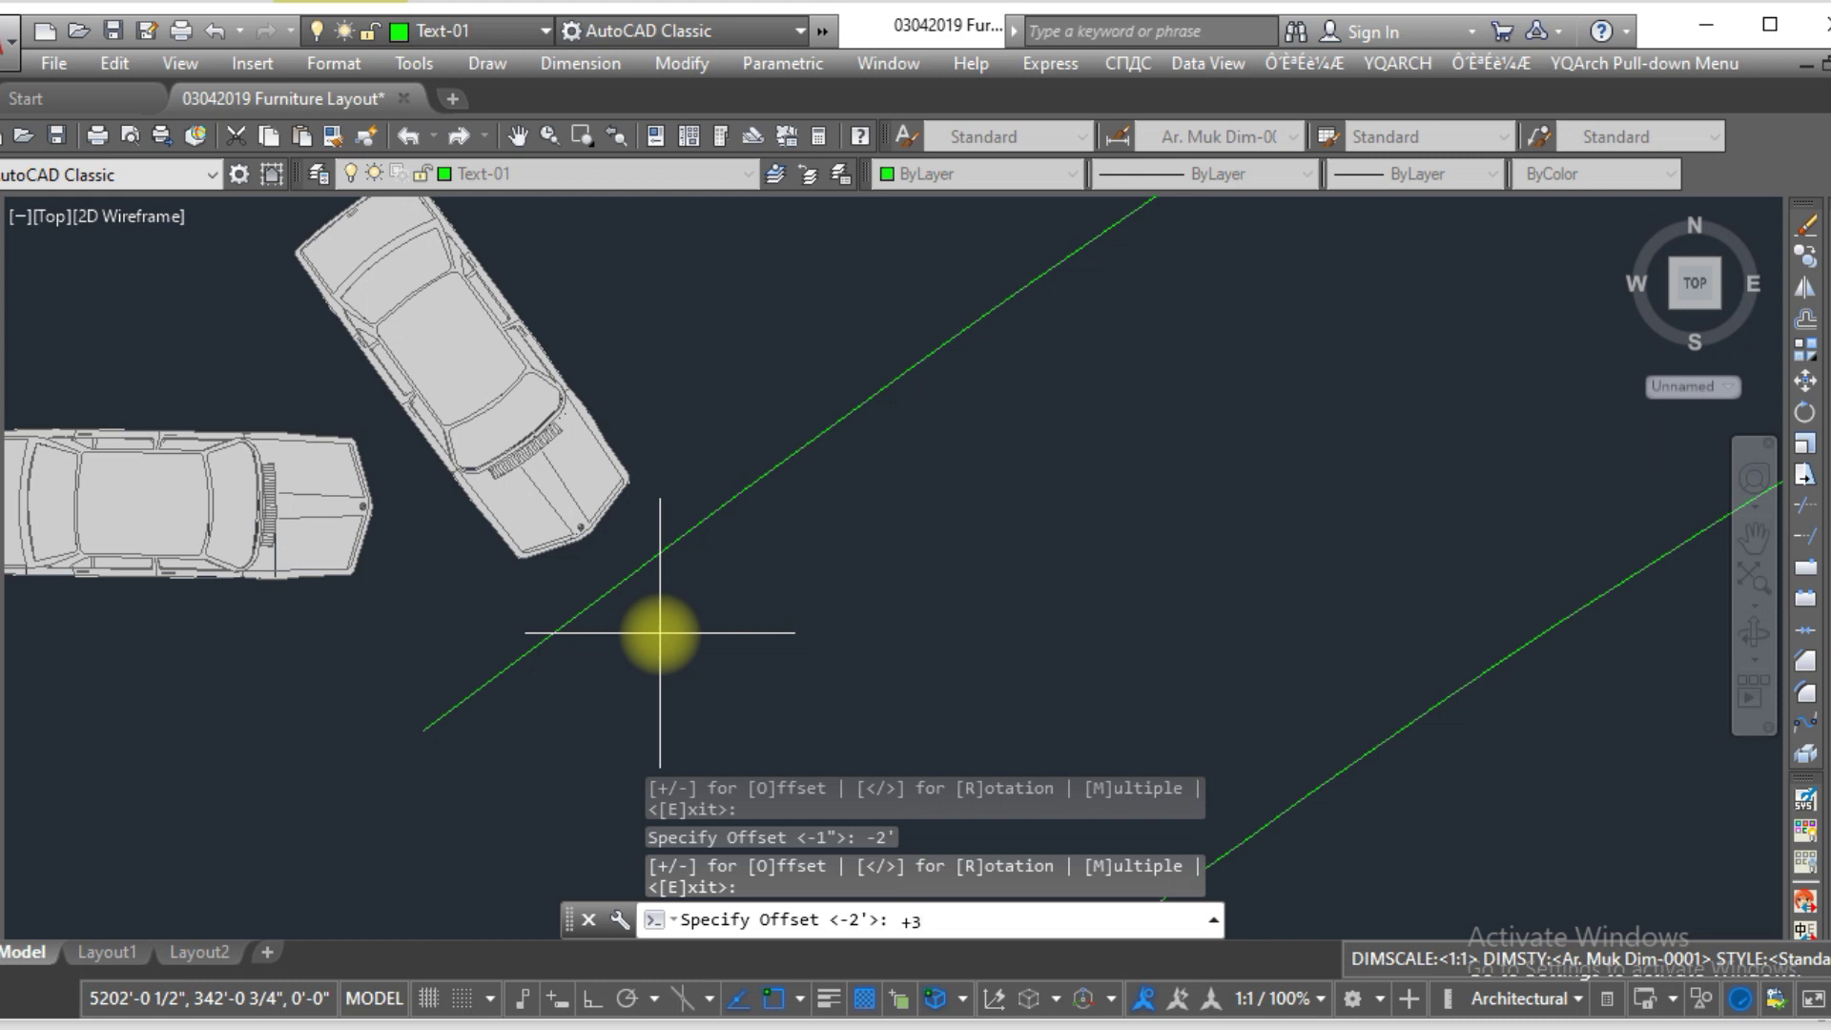
{"action": "type", "text": "'"}
{"action": "key", "text": "Return"}
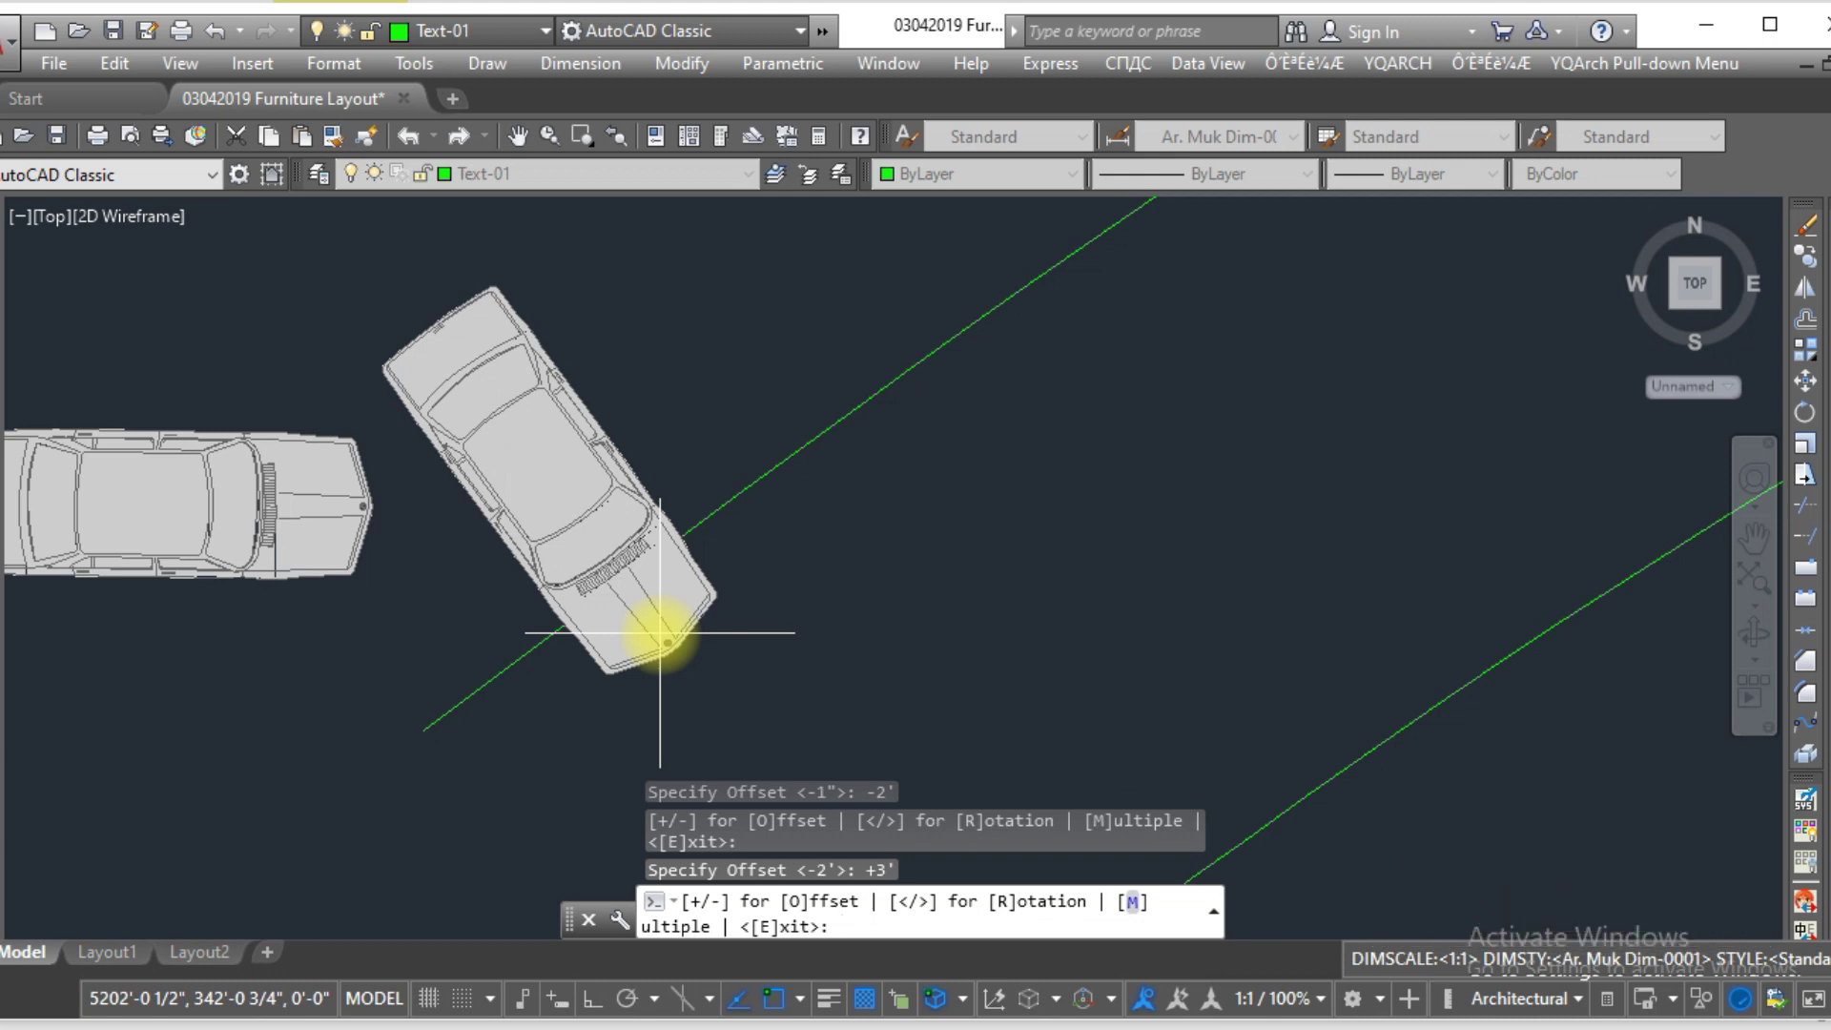
{"action": "type", "text": "o"}
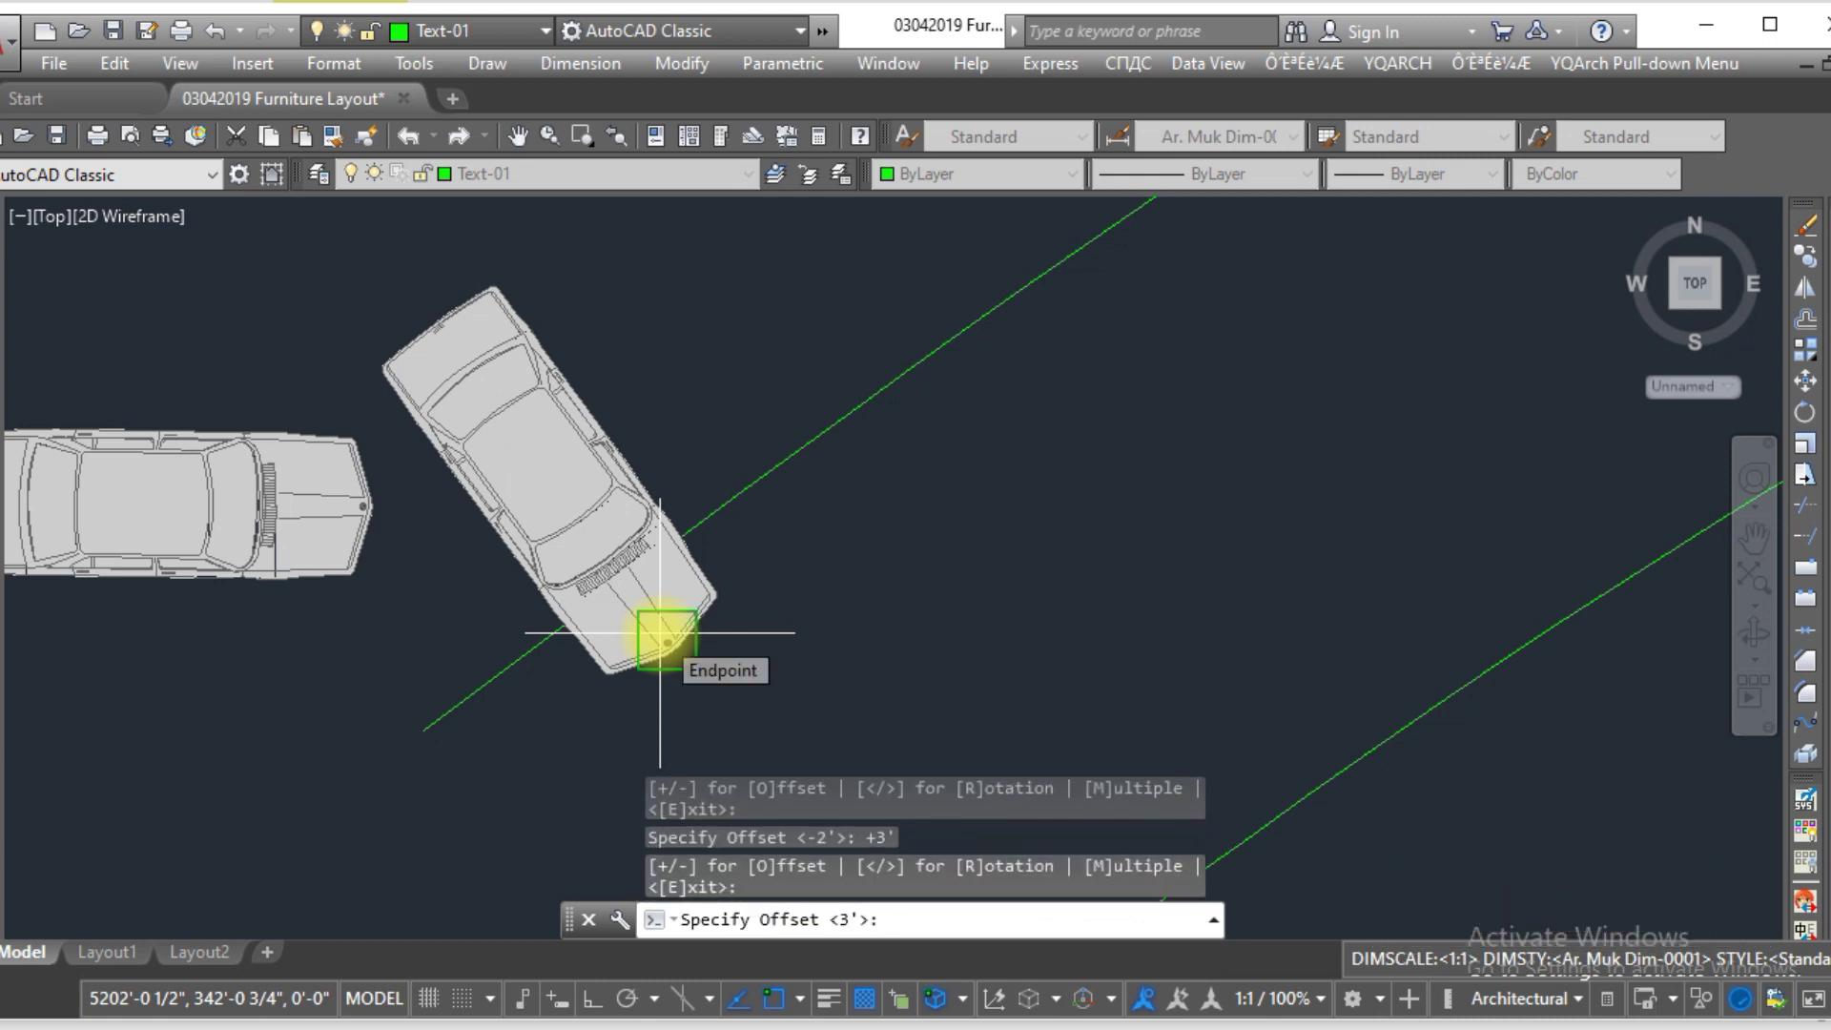
{"action": "type", "text": "-"}
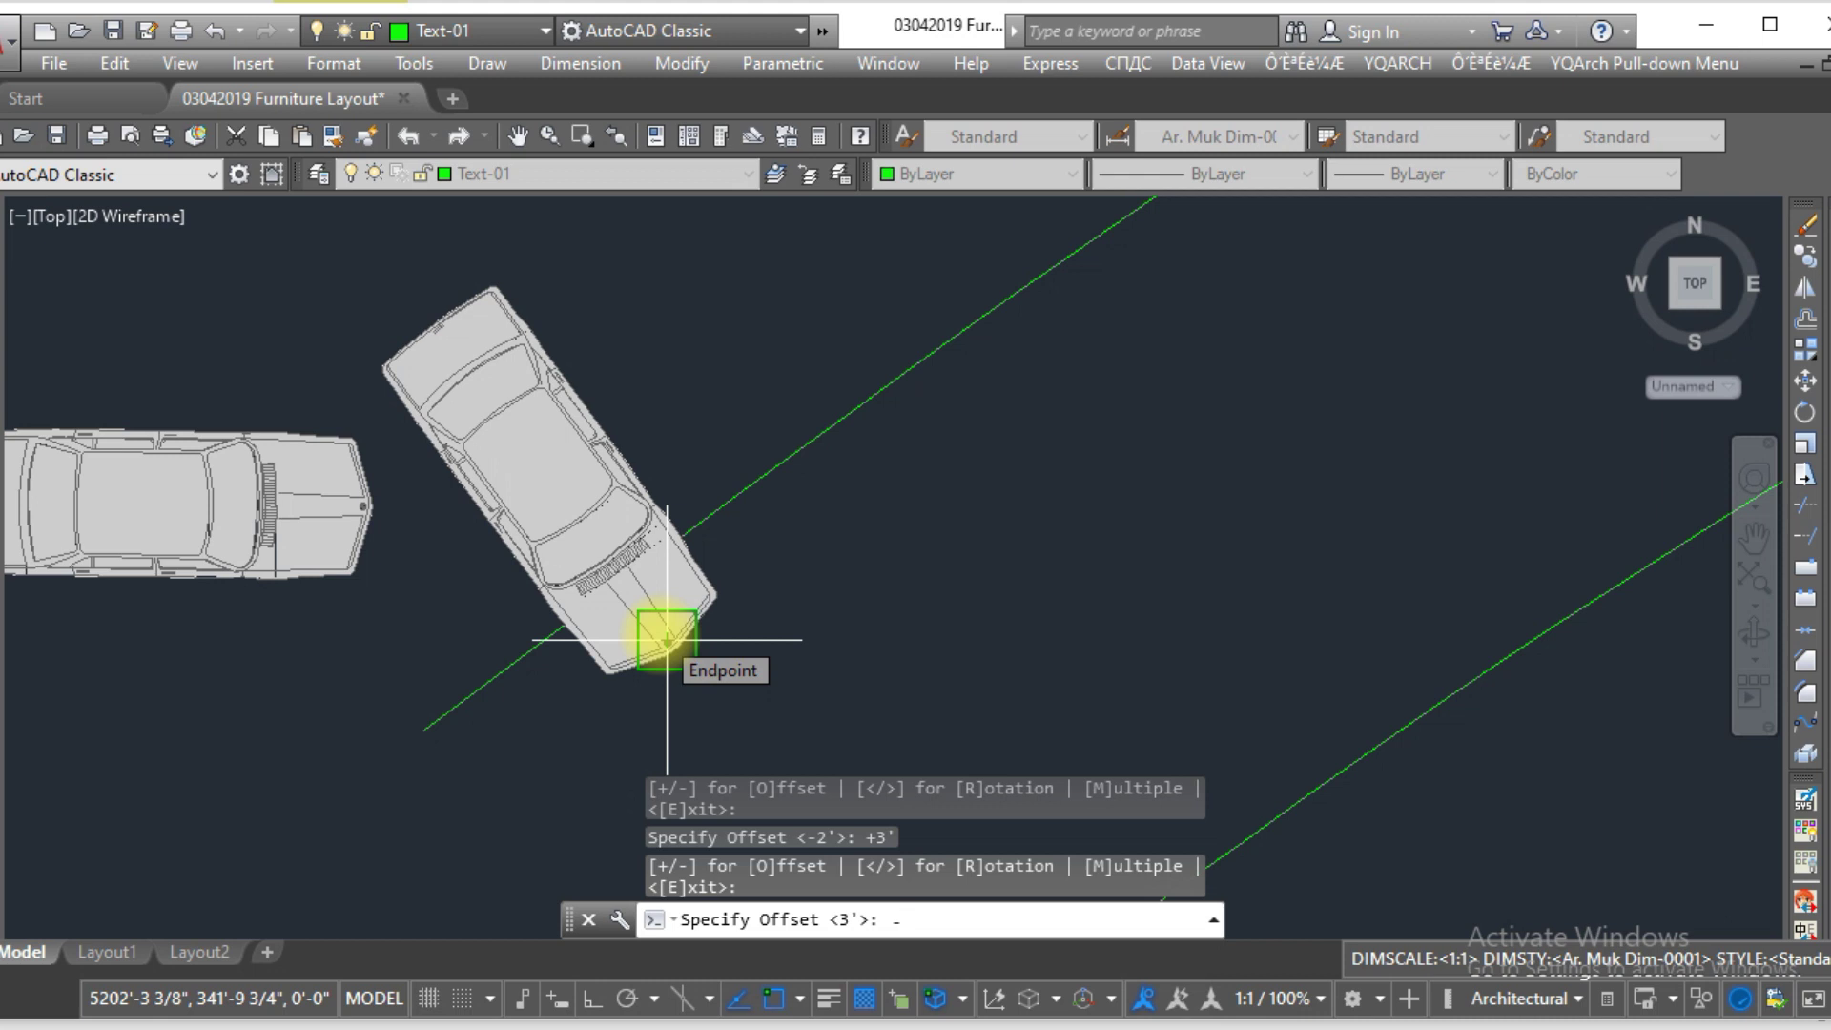
{"action": "type", "text": "1"}
{"action": "key", "text": "Return"}
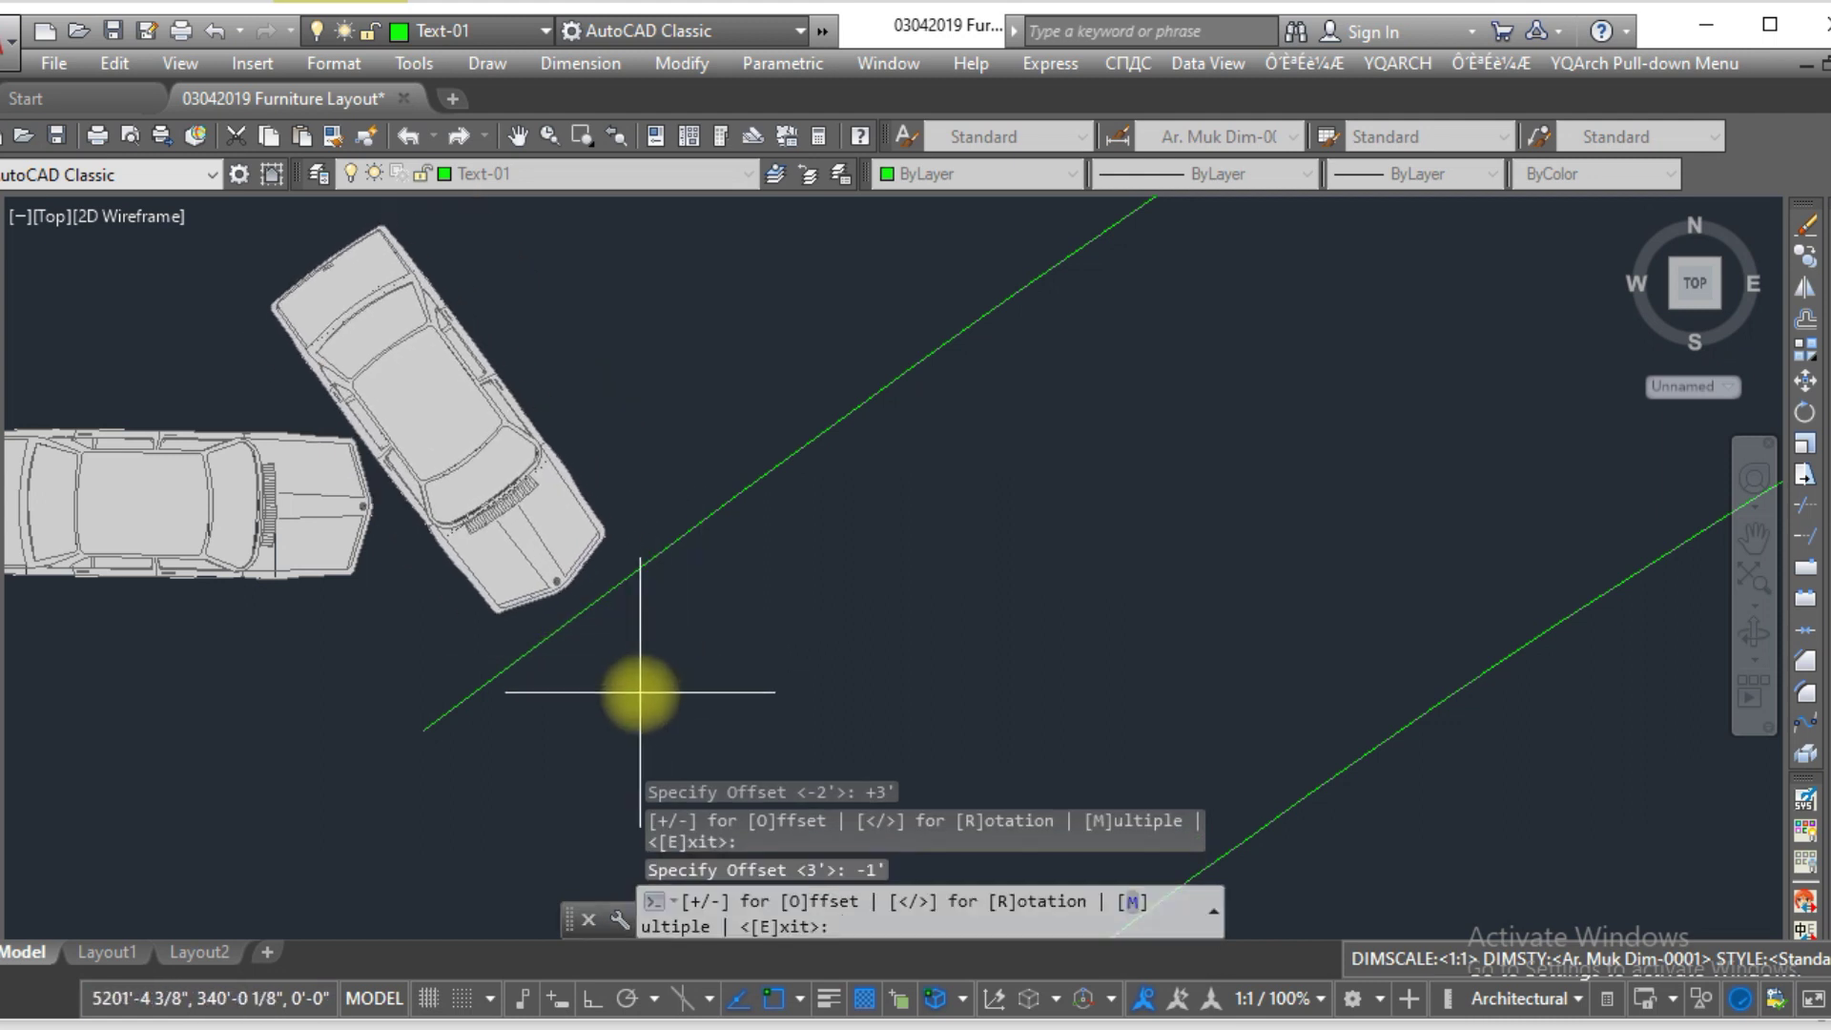
- Switch on Multiple mode so several car copies can be placed
{"action": "scroll", "coordinate": [640, 693], "scroll_direction": "down", "scroll_amount": 2}
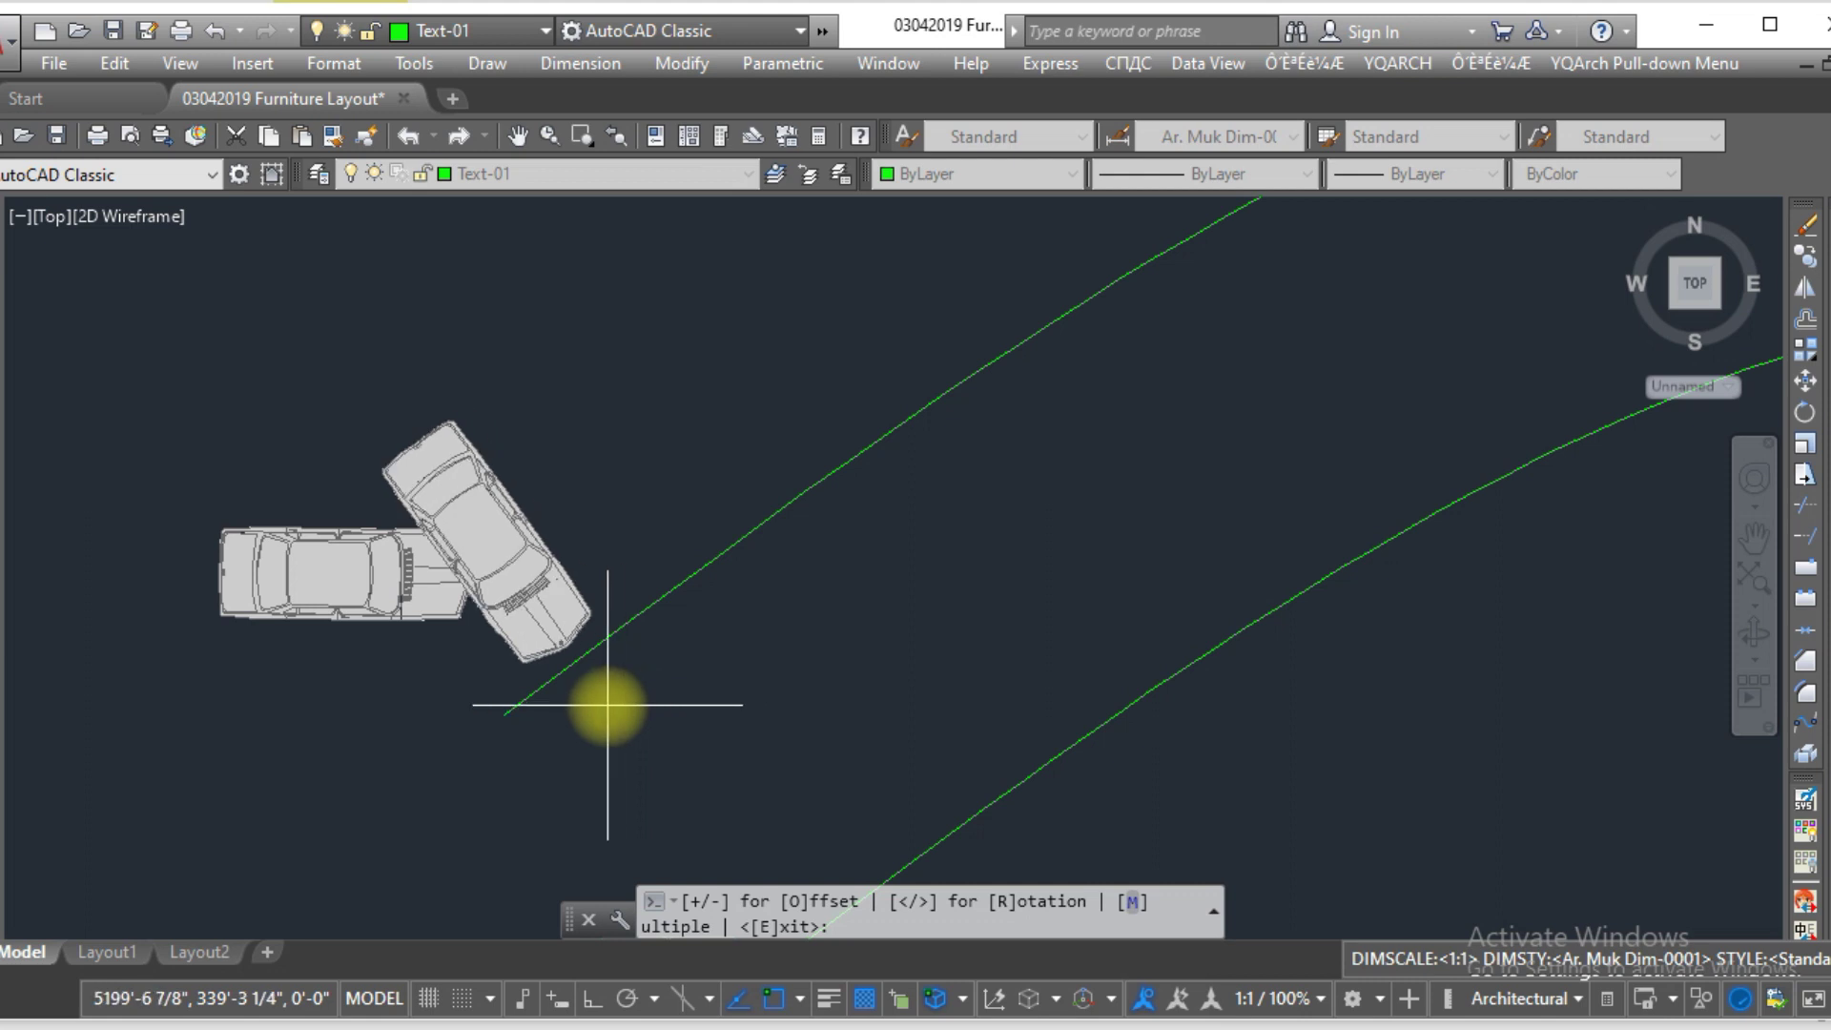
{"action": "type", "text": "m"}
{"action": "key", "text": "Return"}
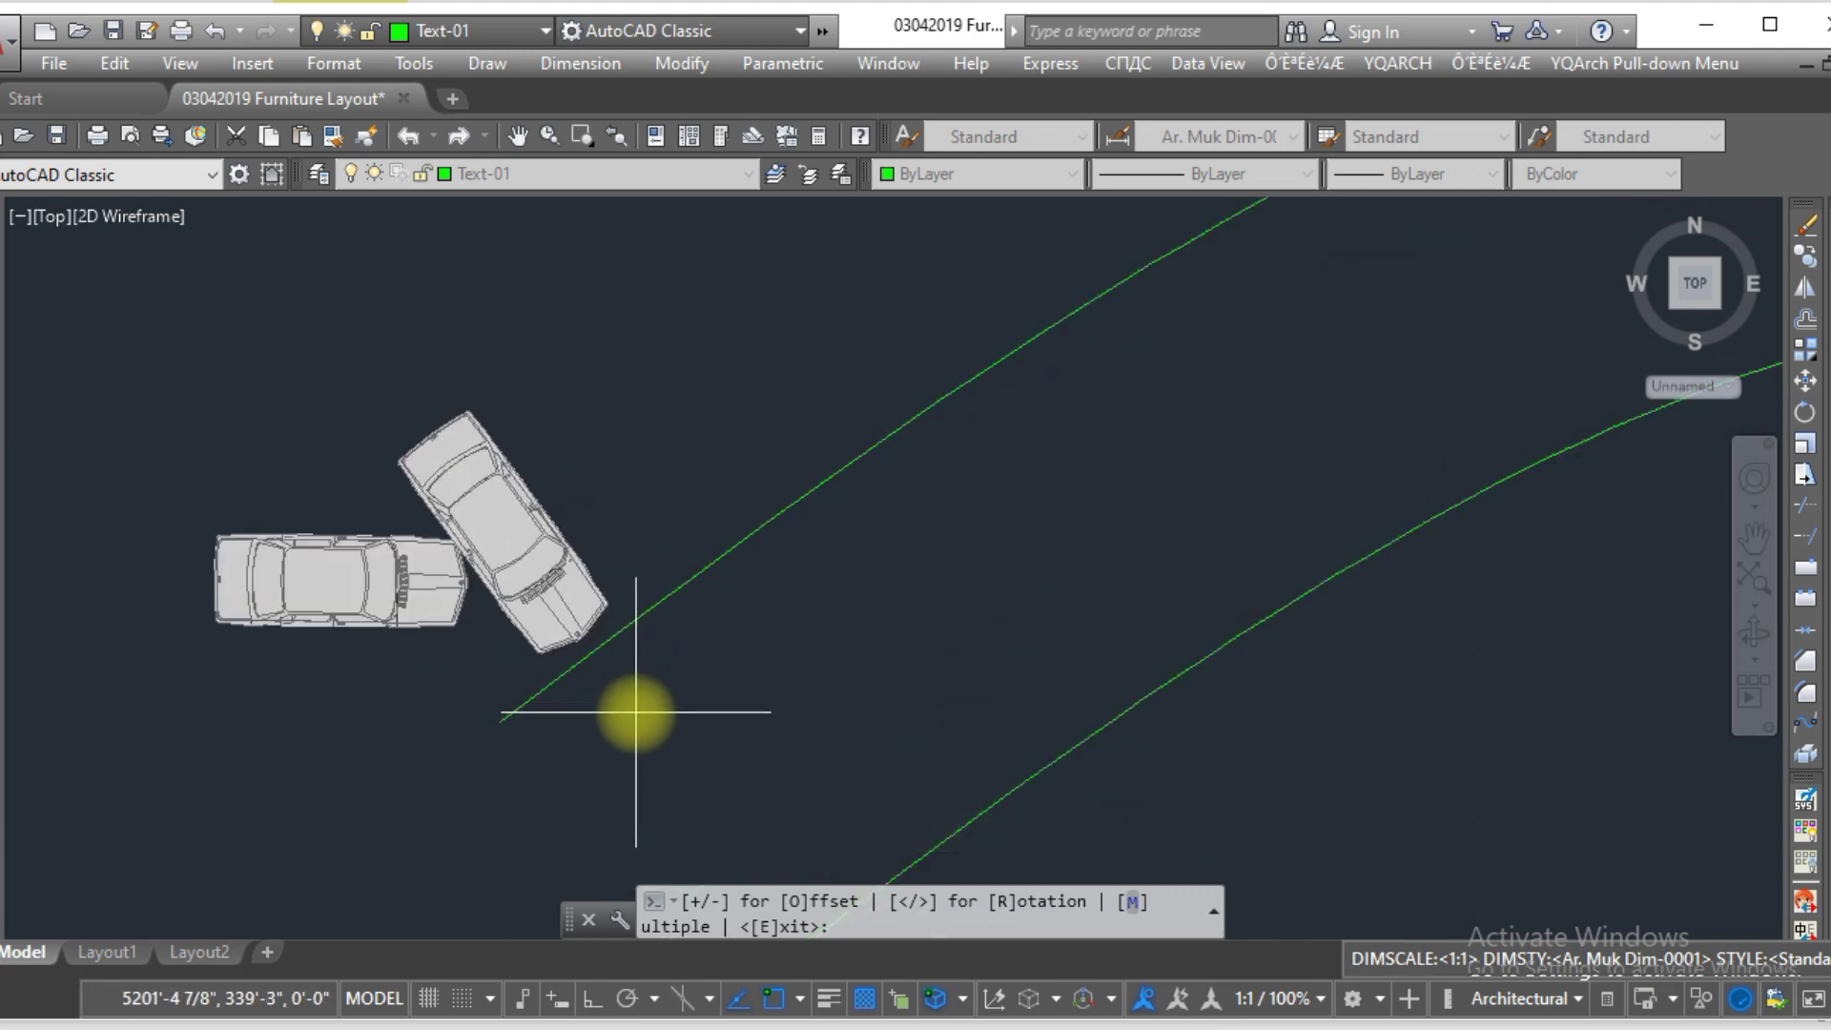
- Place car copies at intervals along the full length of the upper road curve
{"action": "left_click", "coordinate": [675, 687]}
{"action": "scroll", "coordinate": [693, 671], "scroll_direction": "down", "scroll_amount": 2}
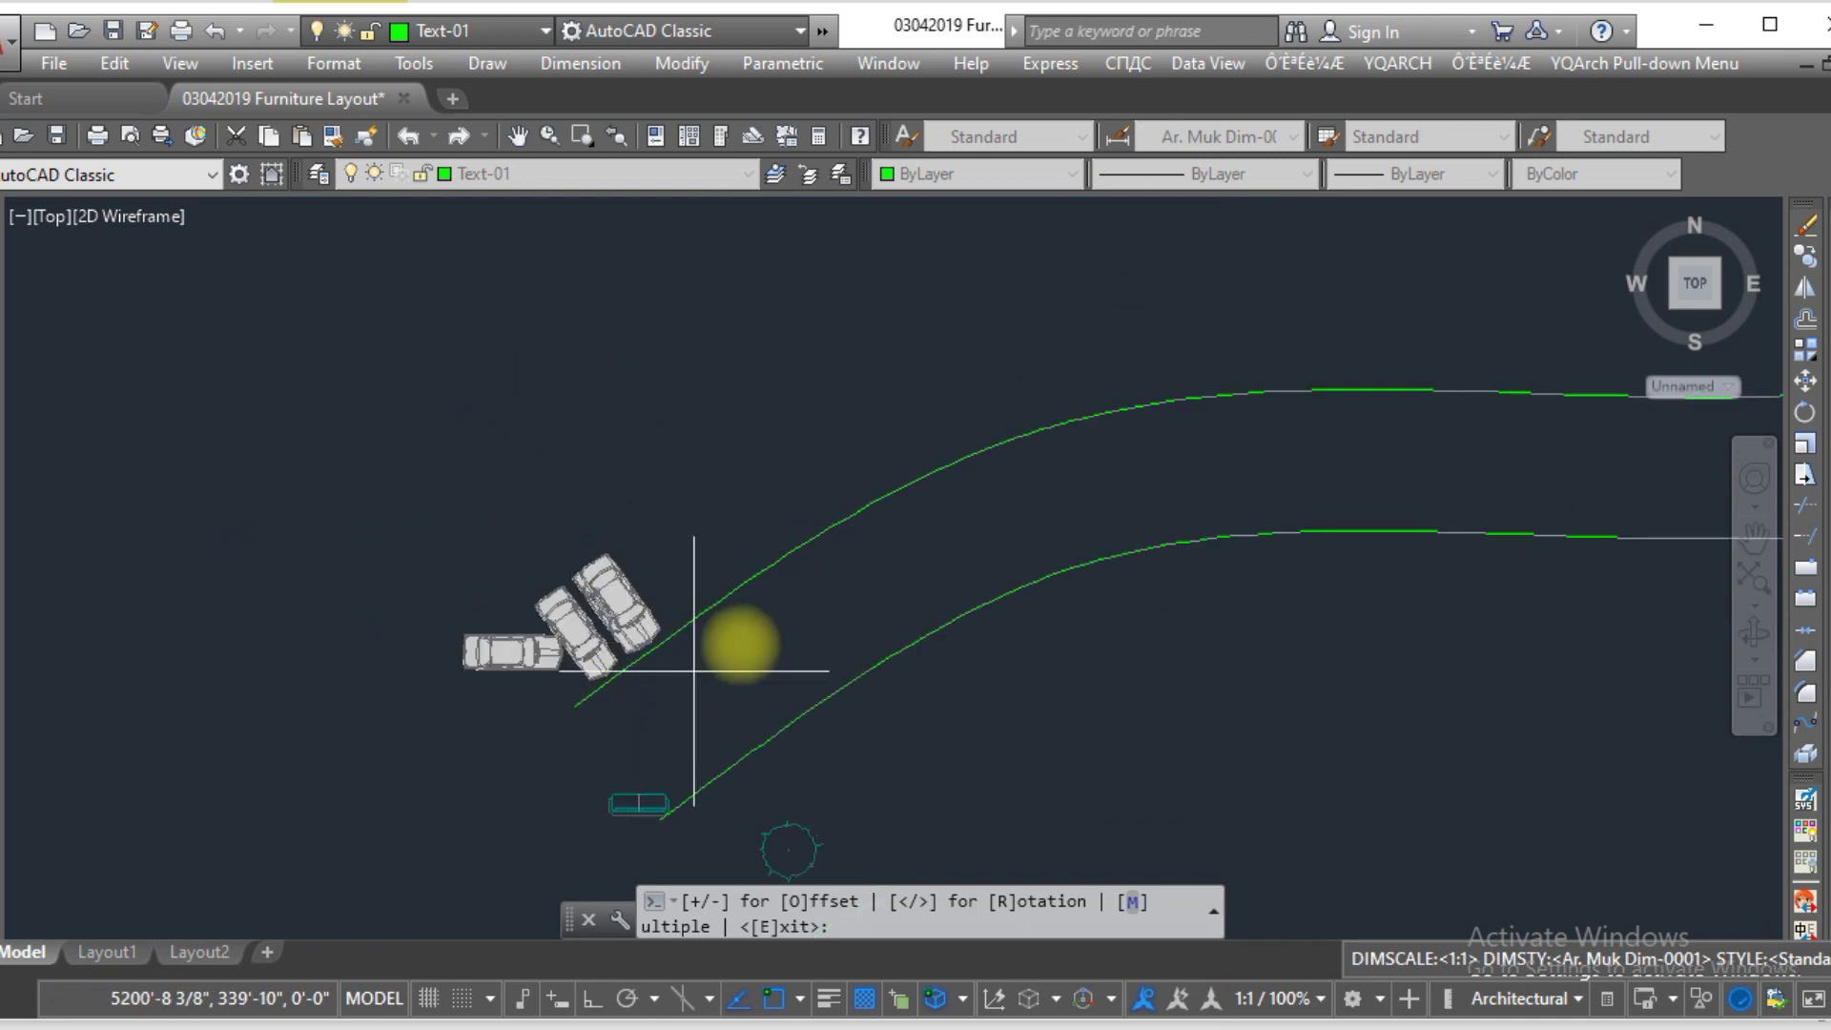
{"action": "left_click", "coordinate": [739, 642]}
{"action": "left_click", "coordinate": [877, 568]}
{"action": "left_click", "coordinate": [954, 530]}
{"action": "left_click", "coordinate": [1040, 480]}
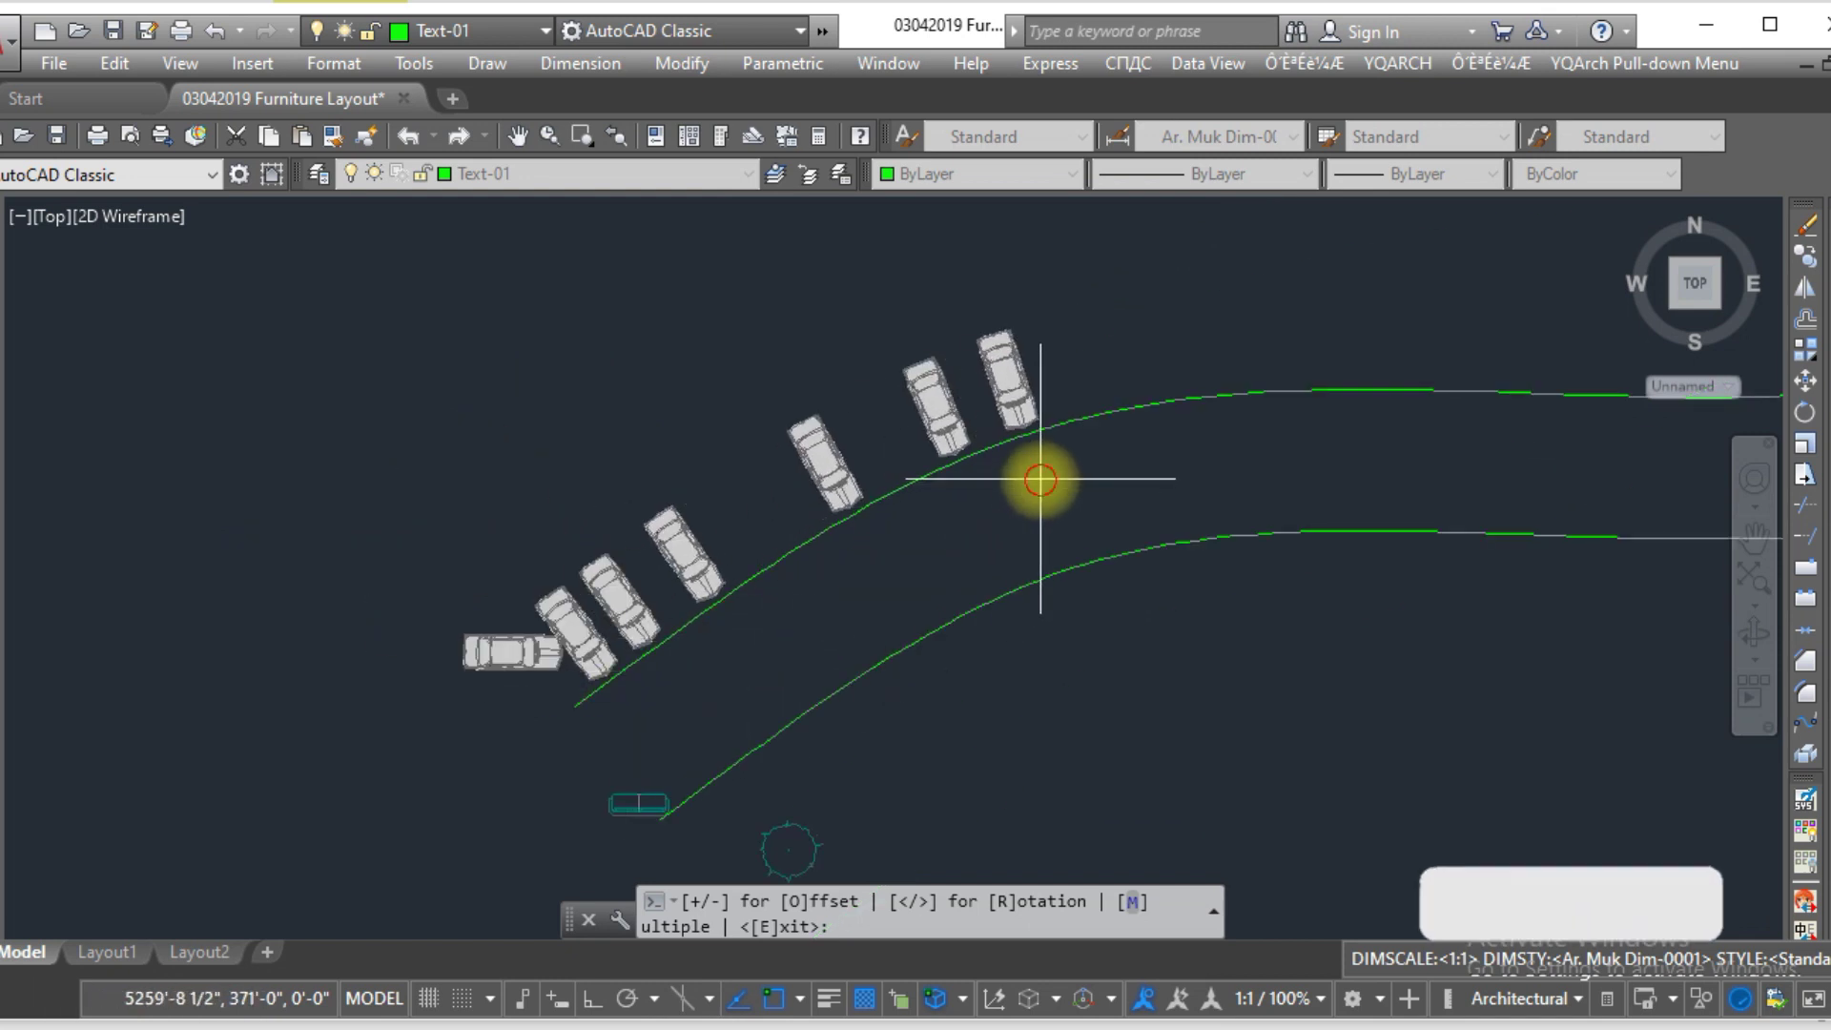
{"action": "scroll", "coordinate": [756, 573], "scroll_direction": "down", "scroll_amount": 5}
{"action": "scroll", "coordinate": [954, 529], "scroll_direction": "up", "scroll_amount": 5}
{"action": "left_click", "coordinate": [753, 544]}
{"action": "left_click", "coordinate": [896, 521]}
{"action": "left_click", "coordinate": [1080, 515]}
{"action": "left_click", "coordinate": [1273, 514]}
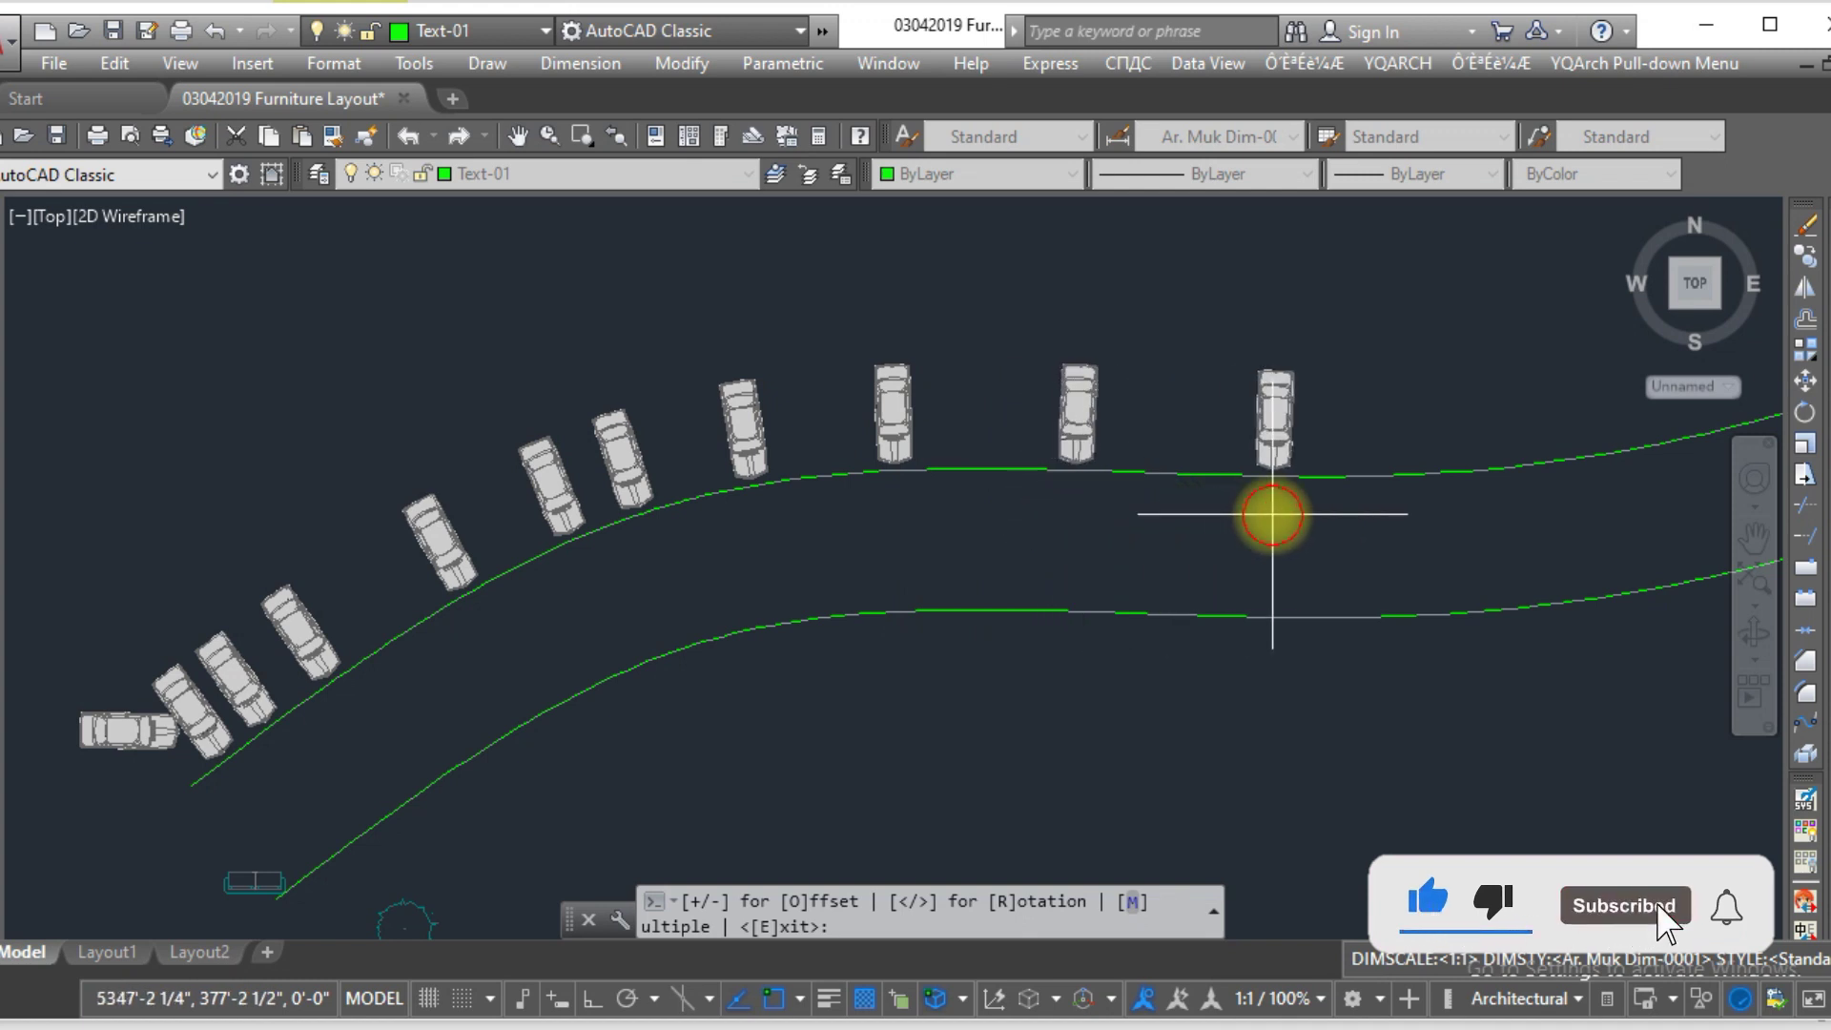
{"action": "scroll", "coordinate": [615, 520], "scroll_direction": "down", "scroll_amount": 5}
{"action": "scroll", "coordinate": [732, 519], "scroll_direction": "up", "scroll_amount": 5}
{"action": "left_click", "coordinate": [992, 564]}
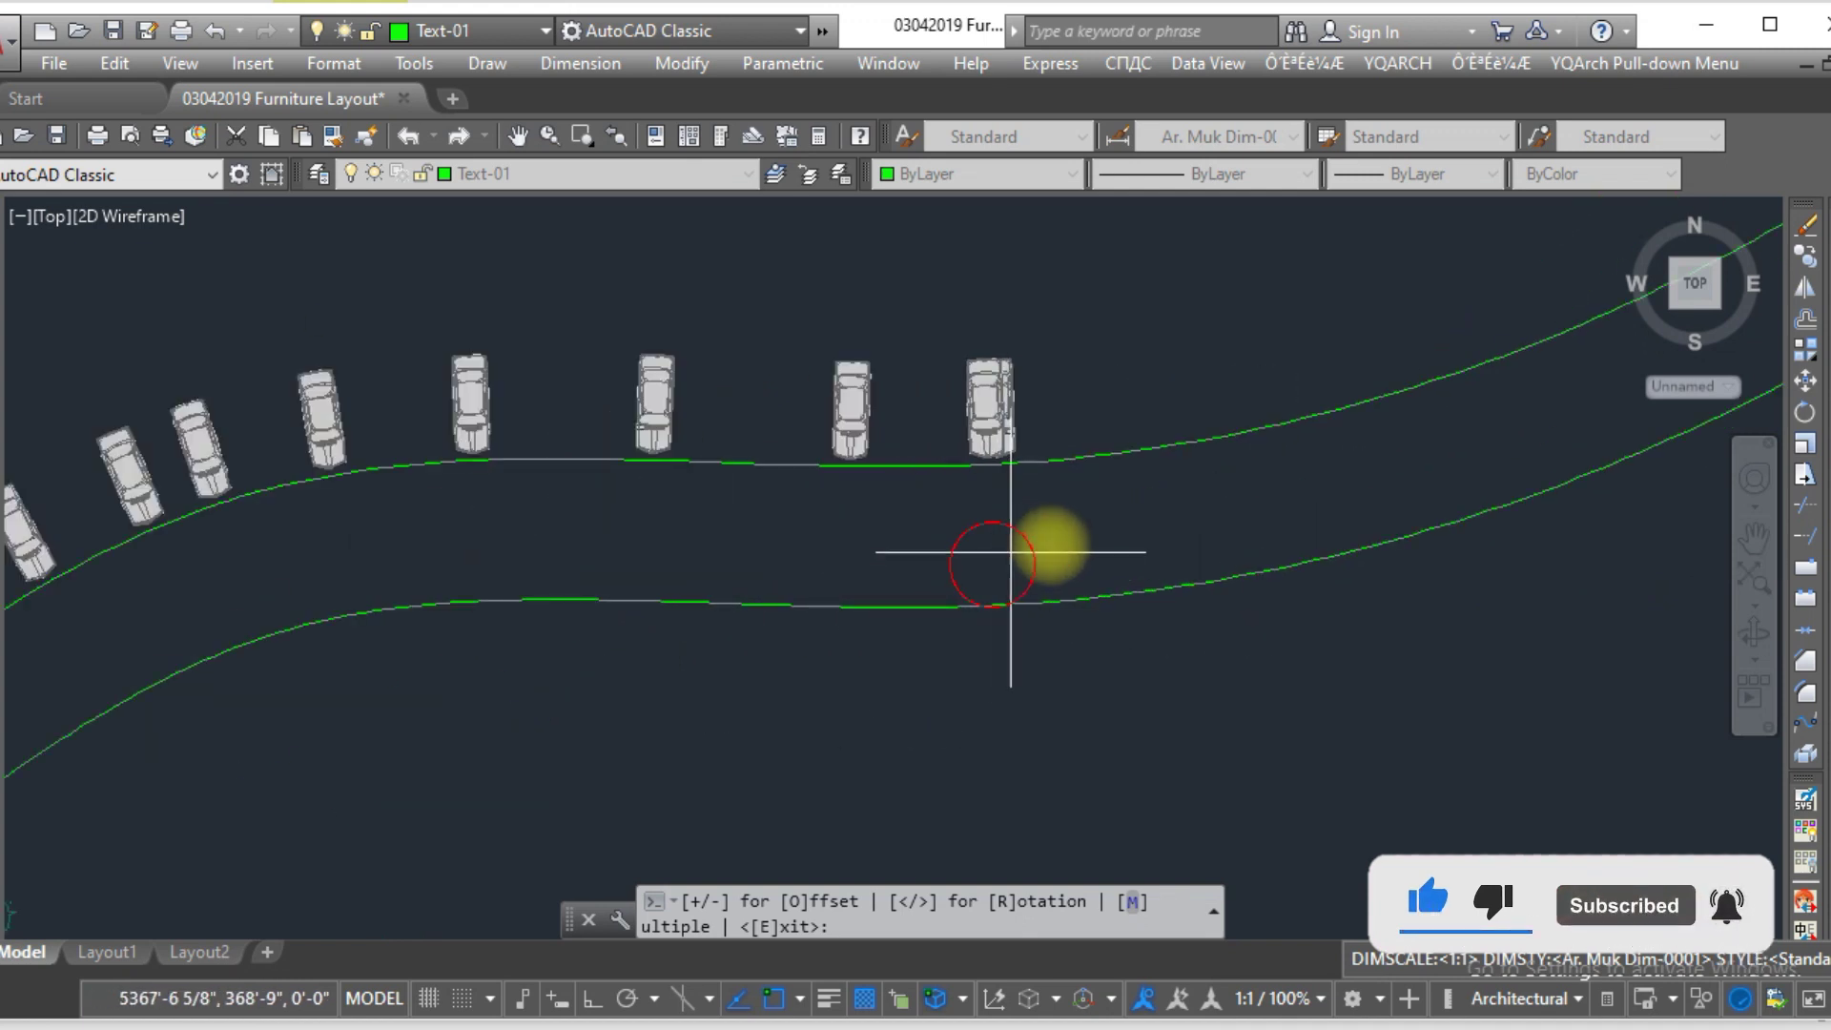
{"action": "left_click", "coordinate": [1126, 516]}
{"action": "left_click", "coordinate": [1257, 505]}
{"action": "scroll", "coordinate": [839, 510], "scroll_direction": "down", "scroll_amount": 5}
{"action": "scroll", "coordinate": [1011, 462], "scroll_direction": "up", "scroll_amount": 5}
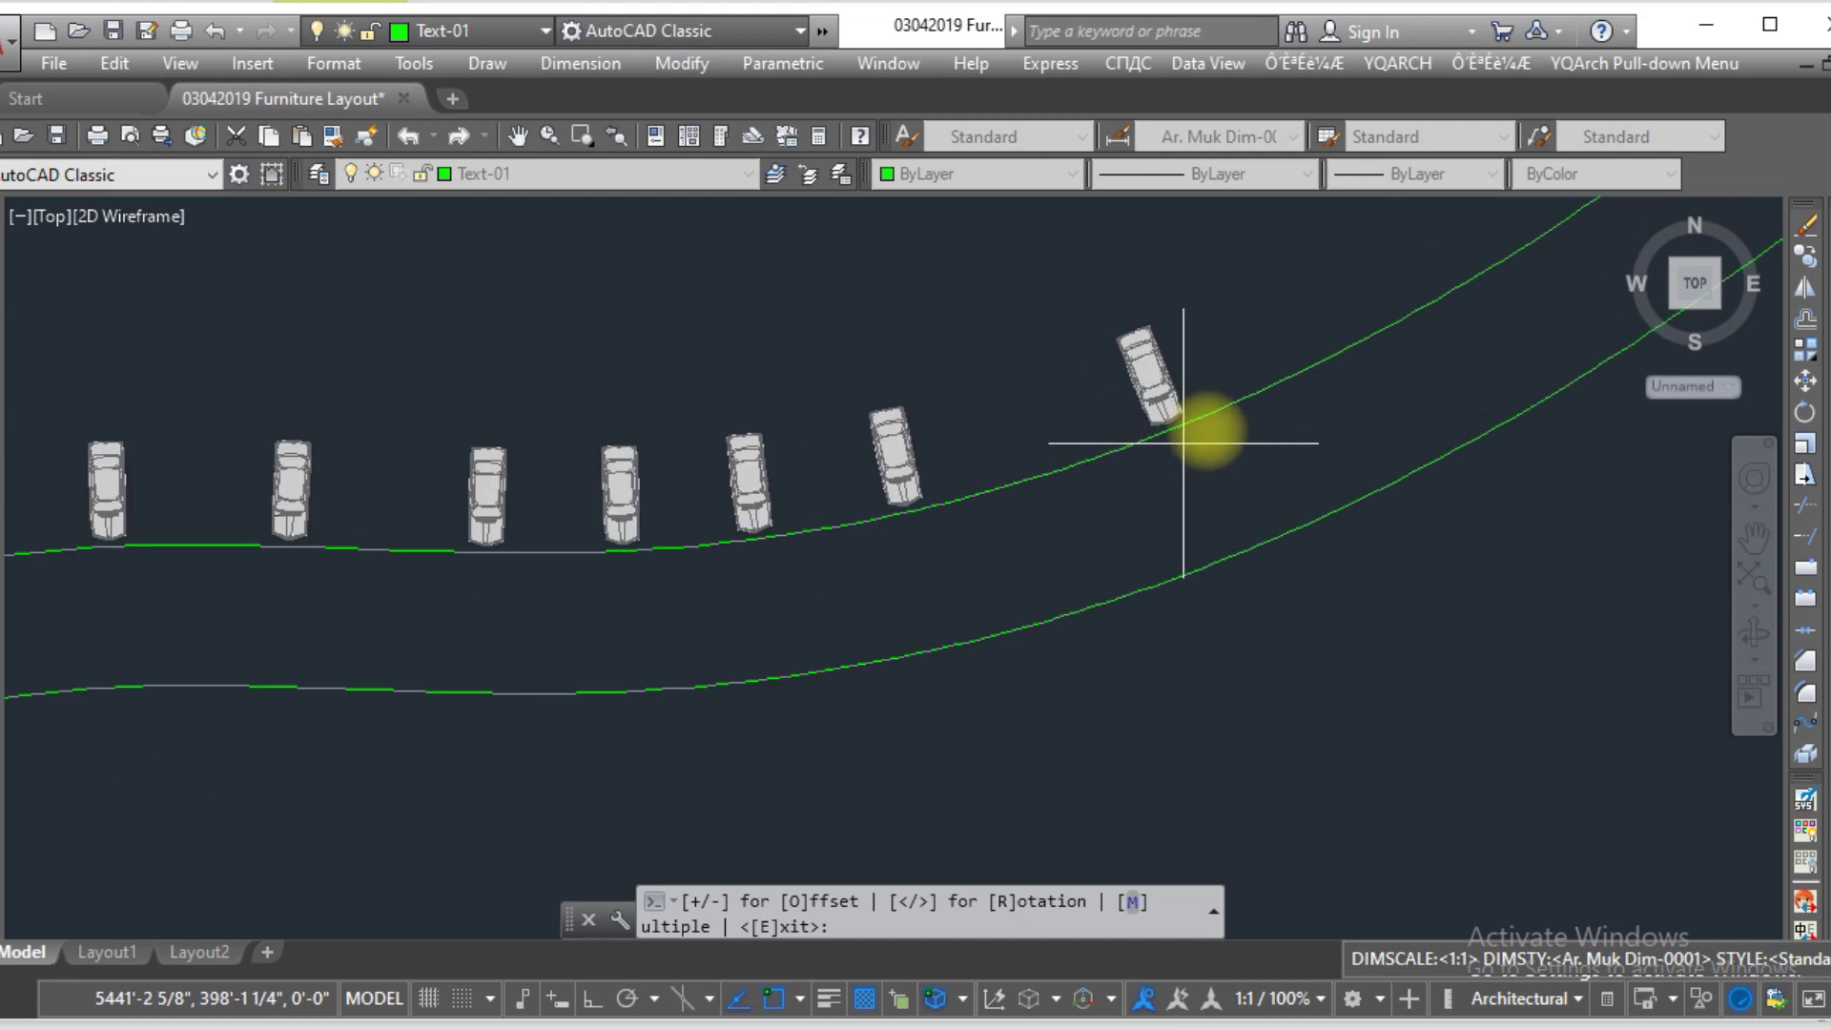
{"action": "left_click", "coordinate": [1071, 511]}
{"action": "left_click", "coordinate": [1307, 449]}
{"action": "scroll", "coordinate": [875, 658], "scroll_direction": "down", "scroll_amount": 3}
{"action": "left_click", "coordinate": [899, 682]}
{"action": "left_click", "coordinate": [1030, 577]}
{"action": "left_click", "coordinate": [1162, 472]}
{"action": "scroll", "coordinate": [1109, 475], "scroll_direction": "up", "scroll_amount": 1}
{"action": "scroll", "coordinate": [1109, 515], "scroll_direction": "down", "scroll_amount": 3}
{"action": "scroll", "coordinate": [982, 662], "scroll_direction": "up", "scroll_amount": 3}
{"action": "scroll", "coordinate": [1084, 524], "scroll_direction": "down", "scroll_amount": 2}
- End the OA command and review the row of placed cars
{"action": "key", "text": "Escape"}
{"action": "key", "text": "Escape"}
{"action": "key", "text": "Escape"}
{"action": "scroll", "coordinate": [491, 773], "scroll_direction": "up", "scroll_amount": 1}
{"action": "scroll", "coordinate": [593, 736], "scroll_direction": "down", "scroll_amount": 1}
{"action": "scroll", "coordinate": [450, 749], "scroll_direction": "up", "scroll_amount": 4}
{"action": "scroll", "coordinate": [405, 706], "scroll_direction": "down", "scroll_amount": 3}
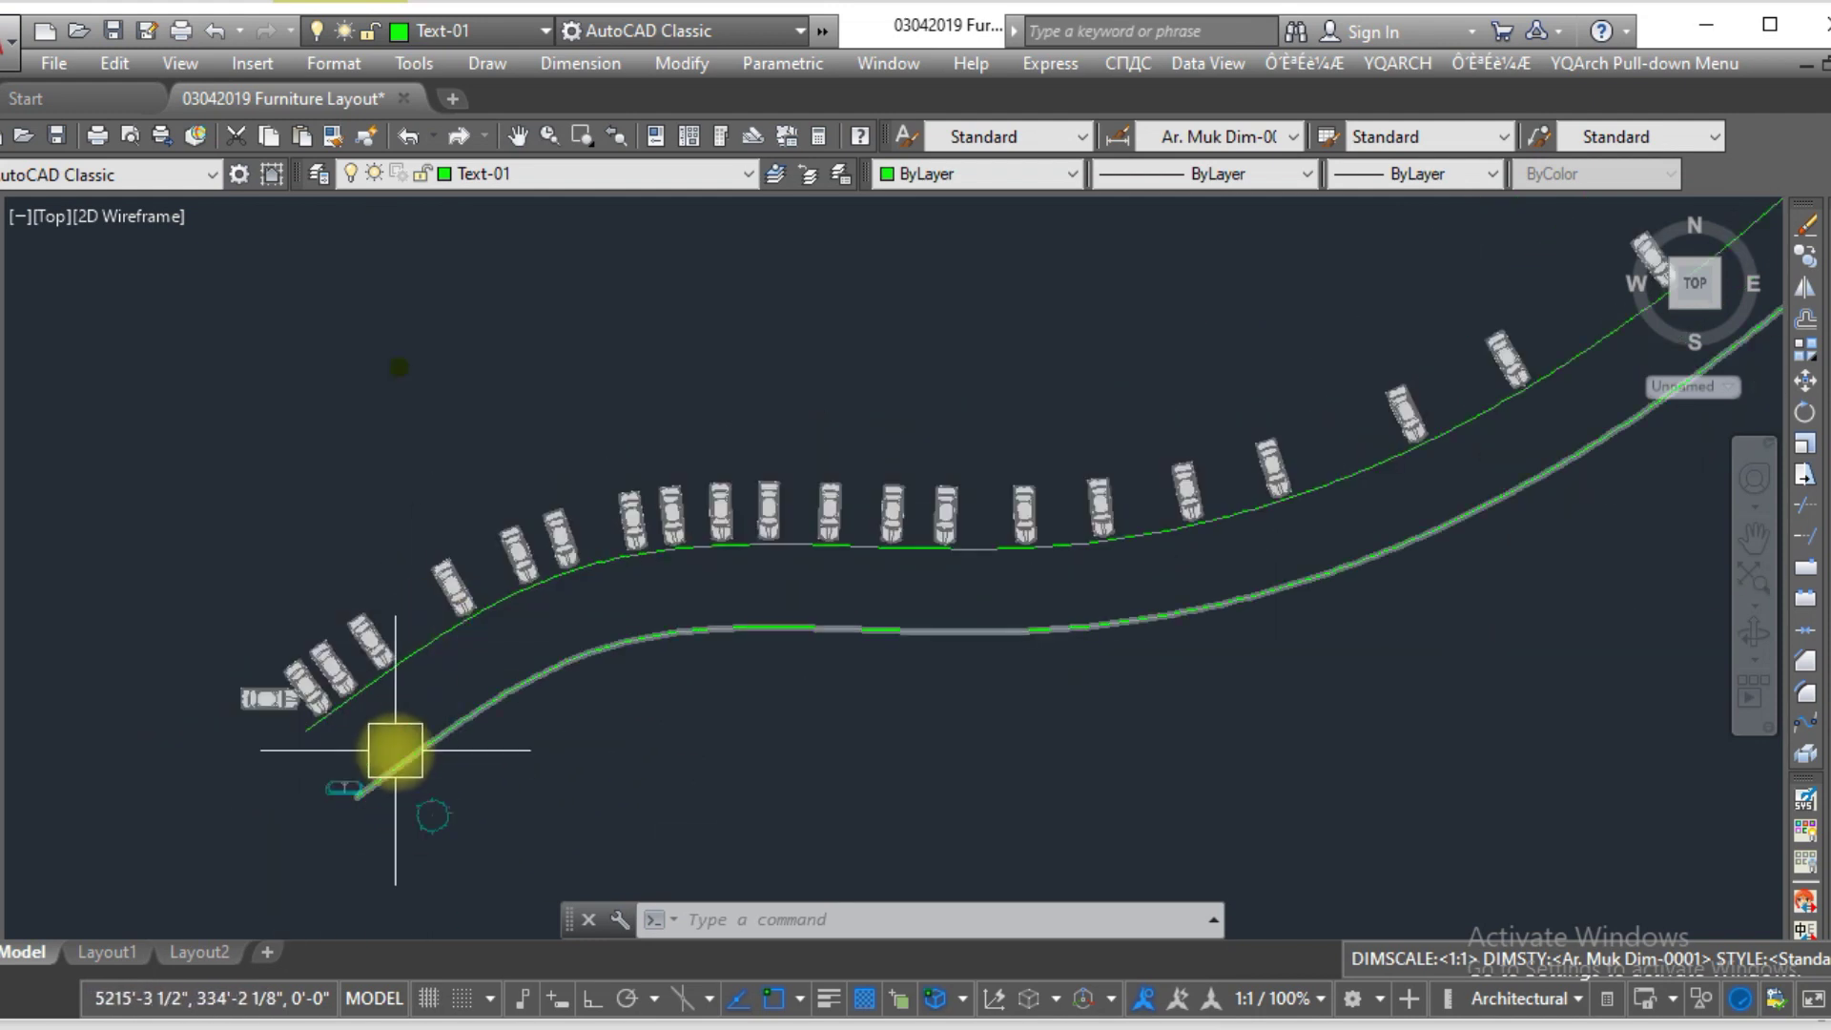
{"action": "scroll", "coordinate": [386, 744], "scroll_direction": "up", "scroll_amount": 3}
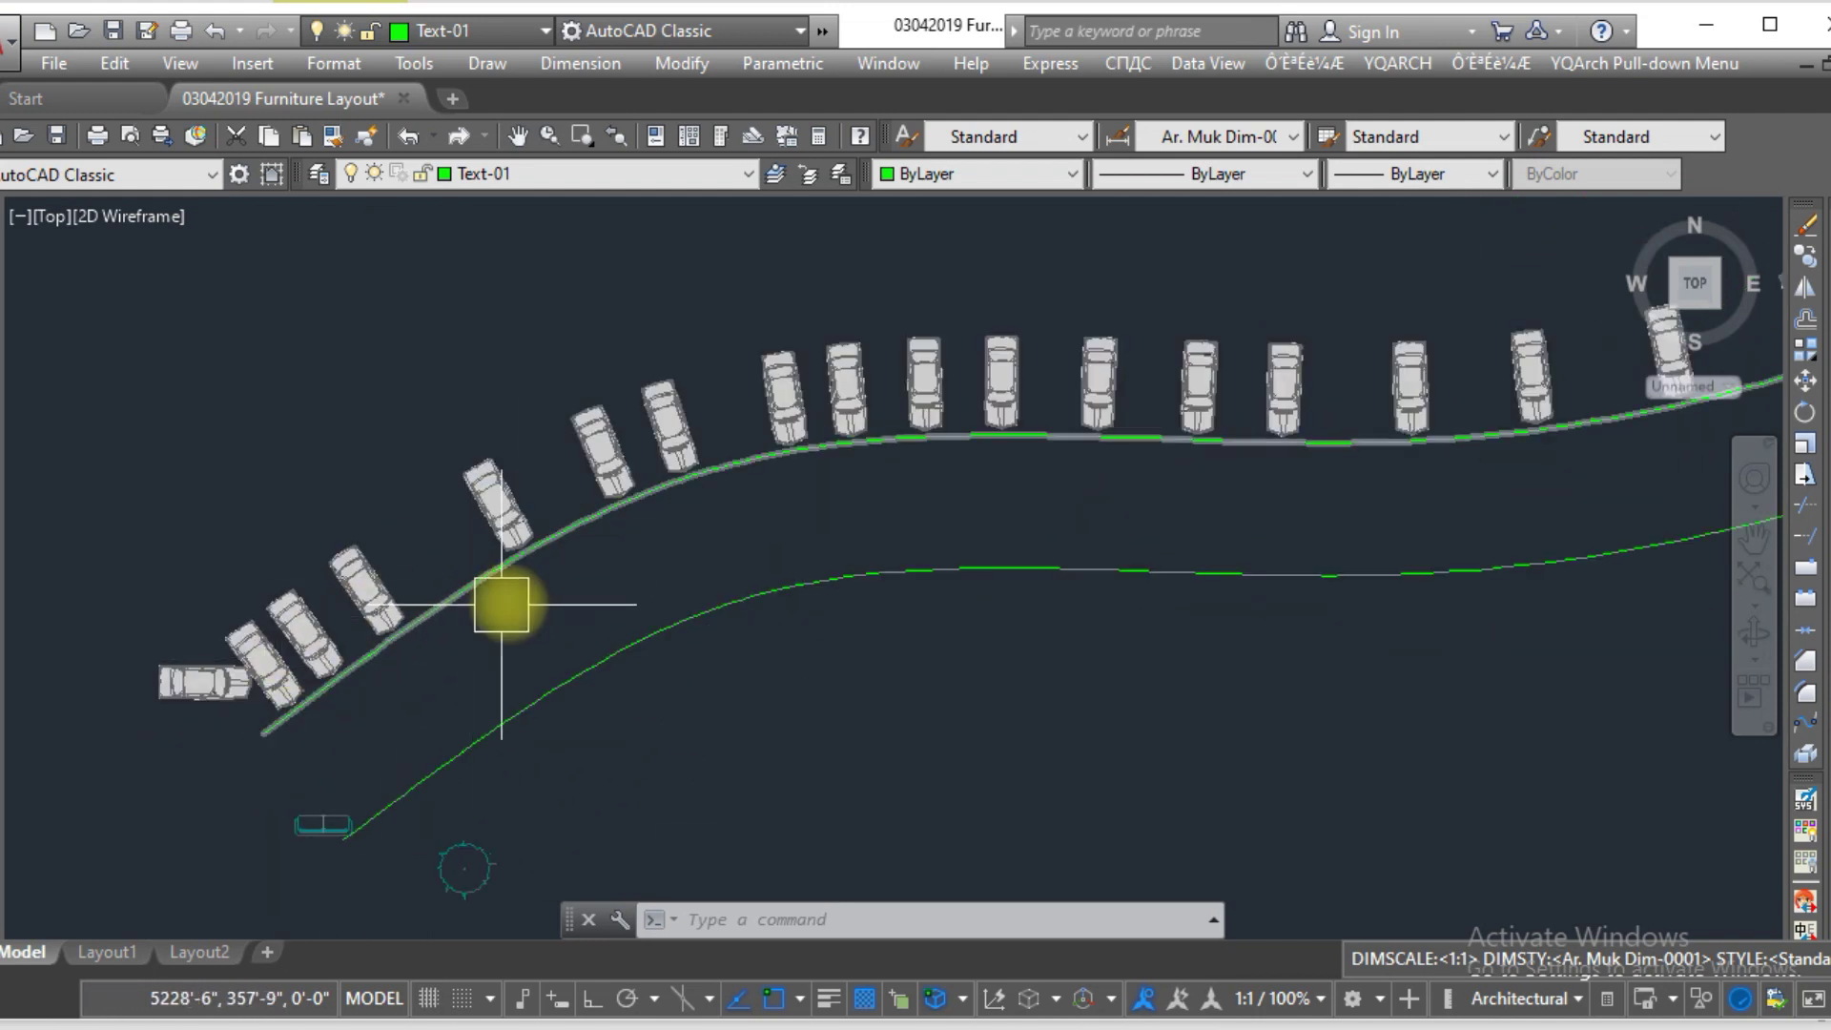
{"action": "scroll", "coordinate": [593, 572], "scroll_direction": "down", "scroll_amount": 2}
{"action": "scroll", "coordinate": [426, 730], "scroll_direction": "up", "scroll_amount": 2}
{"action": "scroll", "coordinate": [426, 730], "scroll_direction": "up", "scroll_amount": 5}
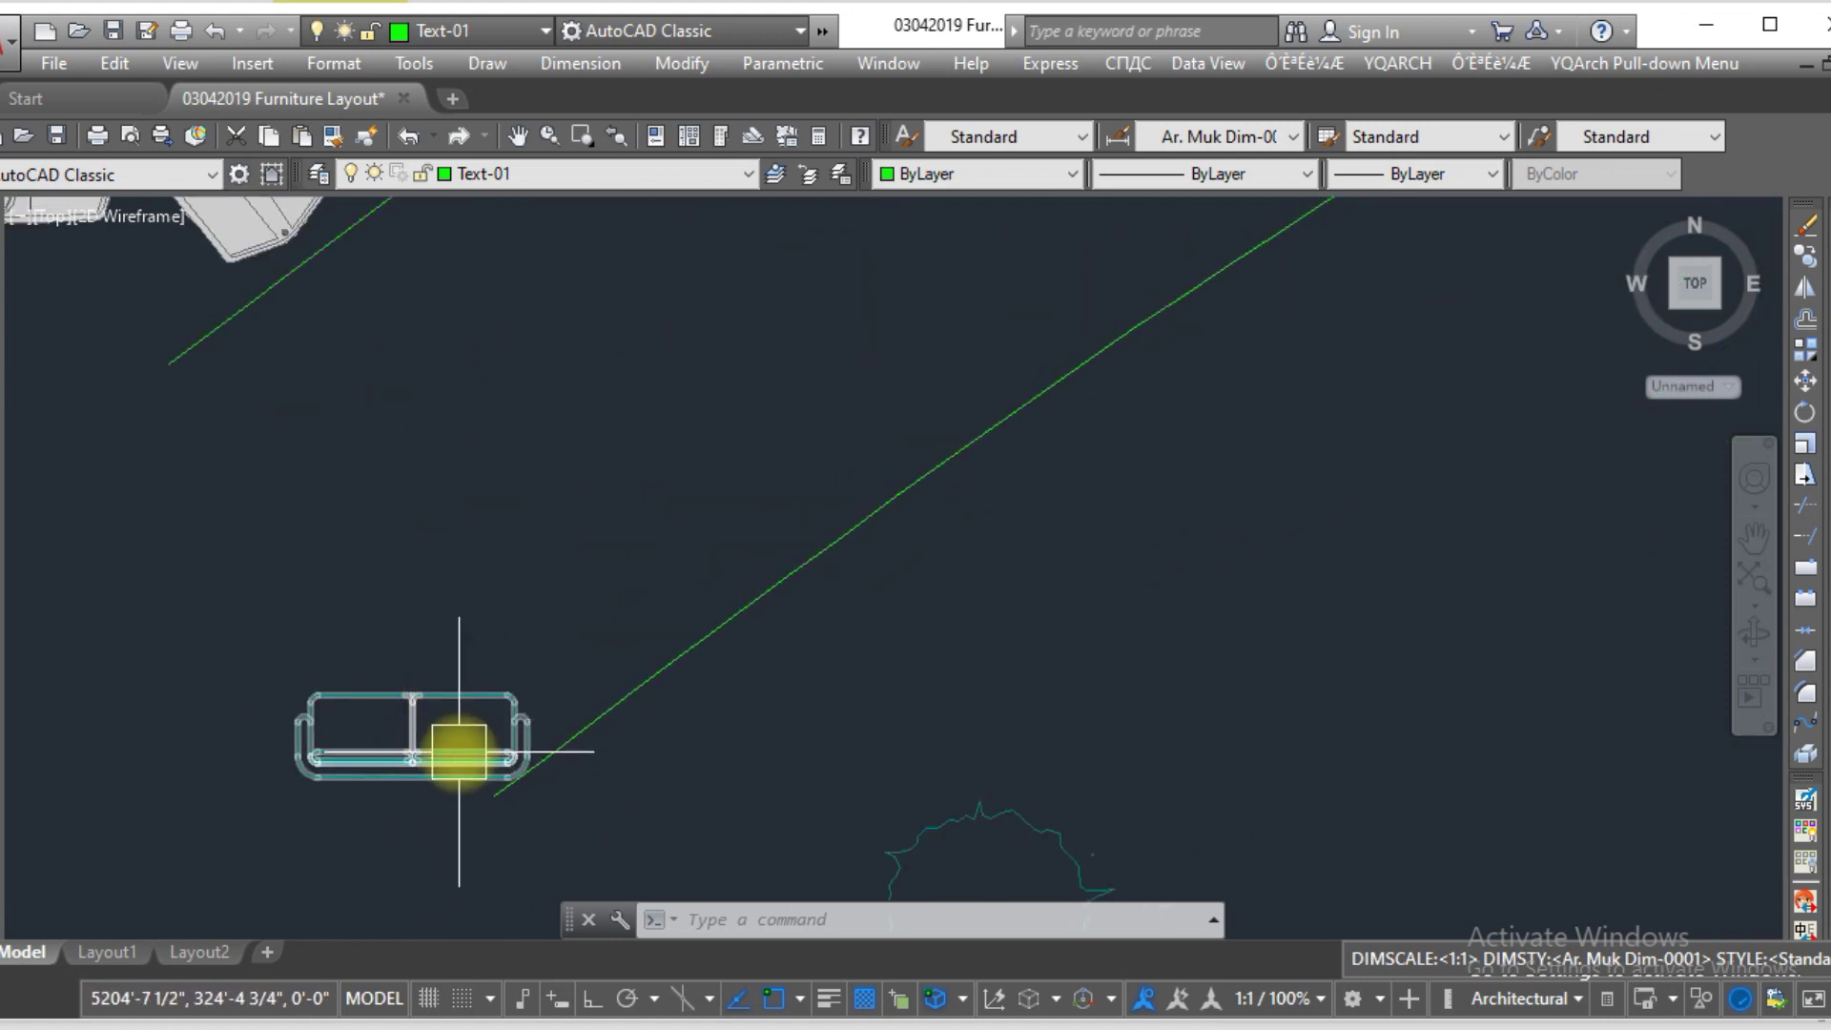
- Run OA on the sofa, basing it at its bottom-edge midpoint, along the green road line
{"action": "key", "text": "Escape"}
{"action": "key", "text": "Escape"}
{"action": "key", "text": "Escape"}
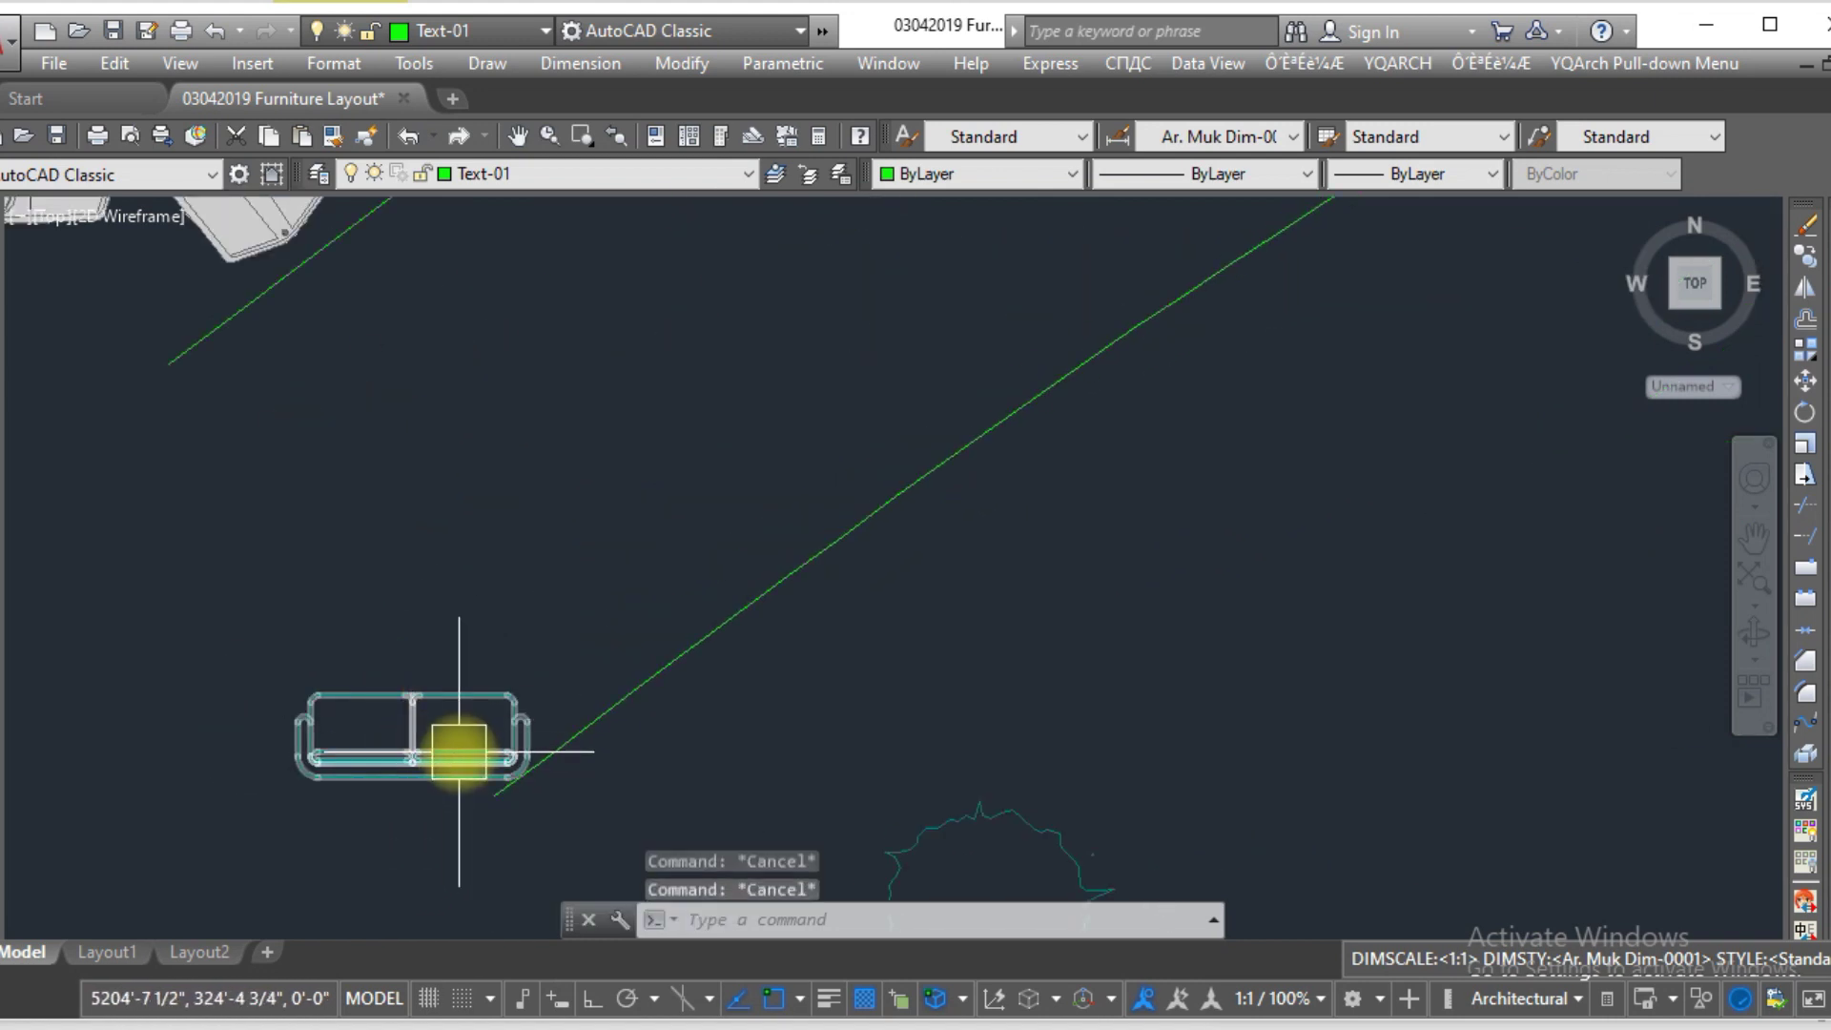
{"action": "type", "text": "oa"}
{"action": "key", "text": "Return"}
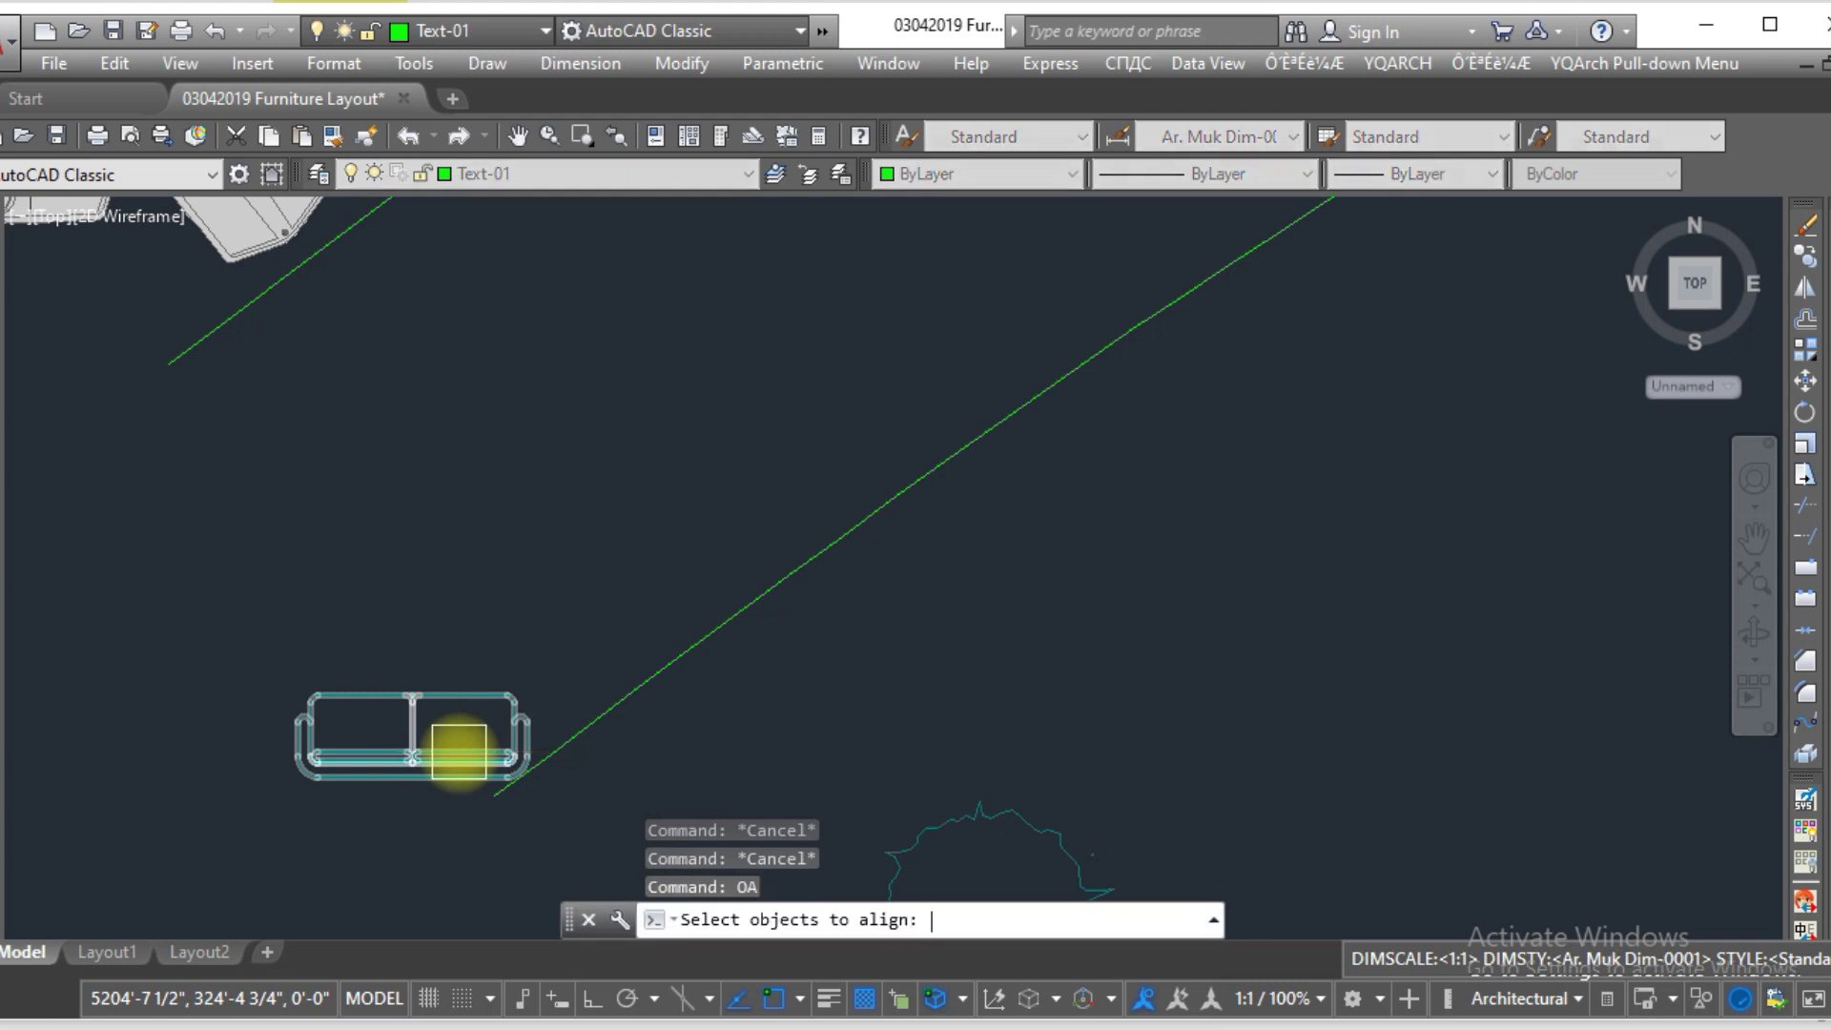
{"action": "left_click", "coordinate": [379, 771]}
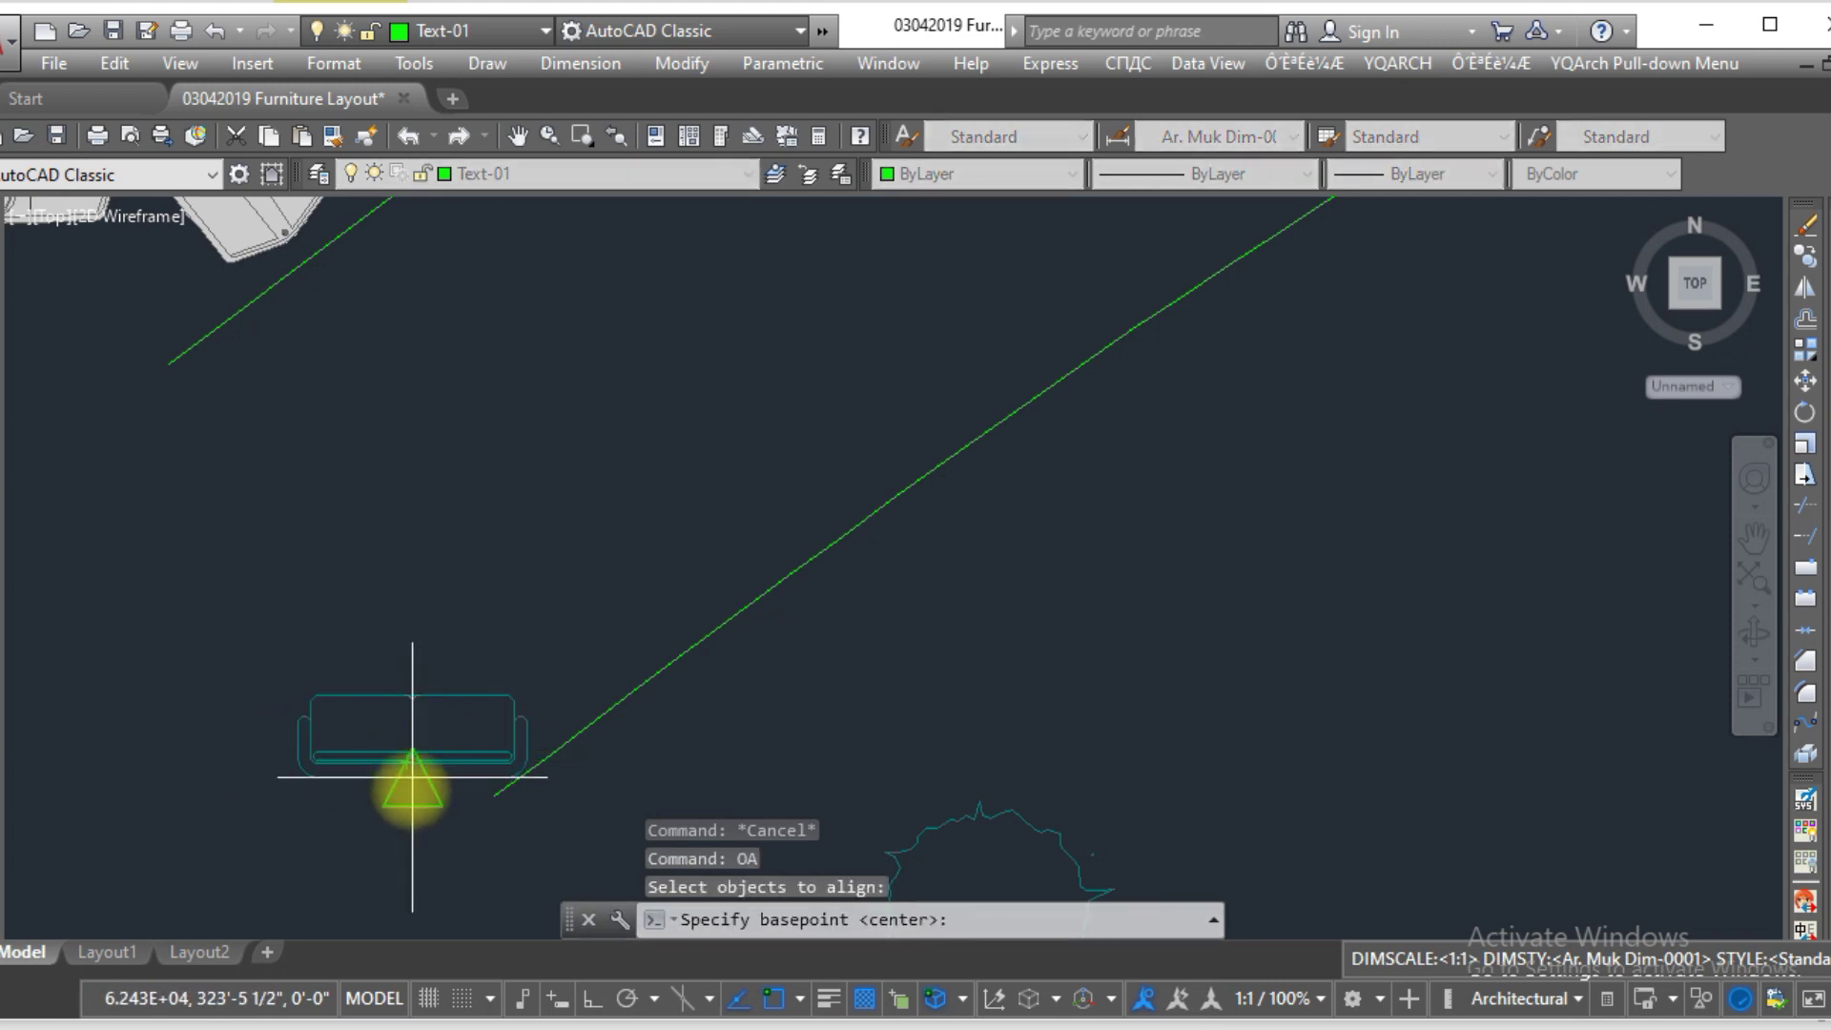
{"action": "left_click", "coordinate": [412, 777]}
{"action": "left_click", "coordinate": [591, 725]}
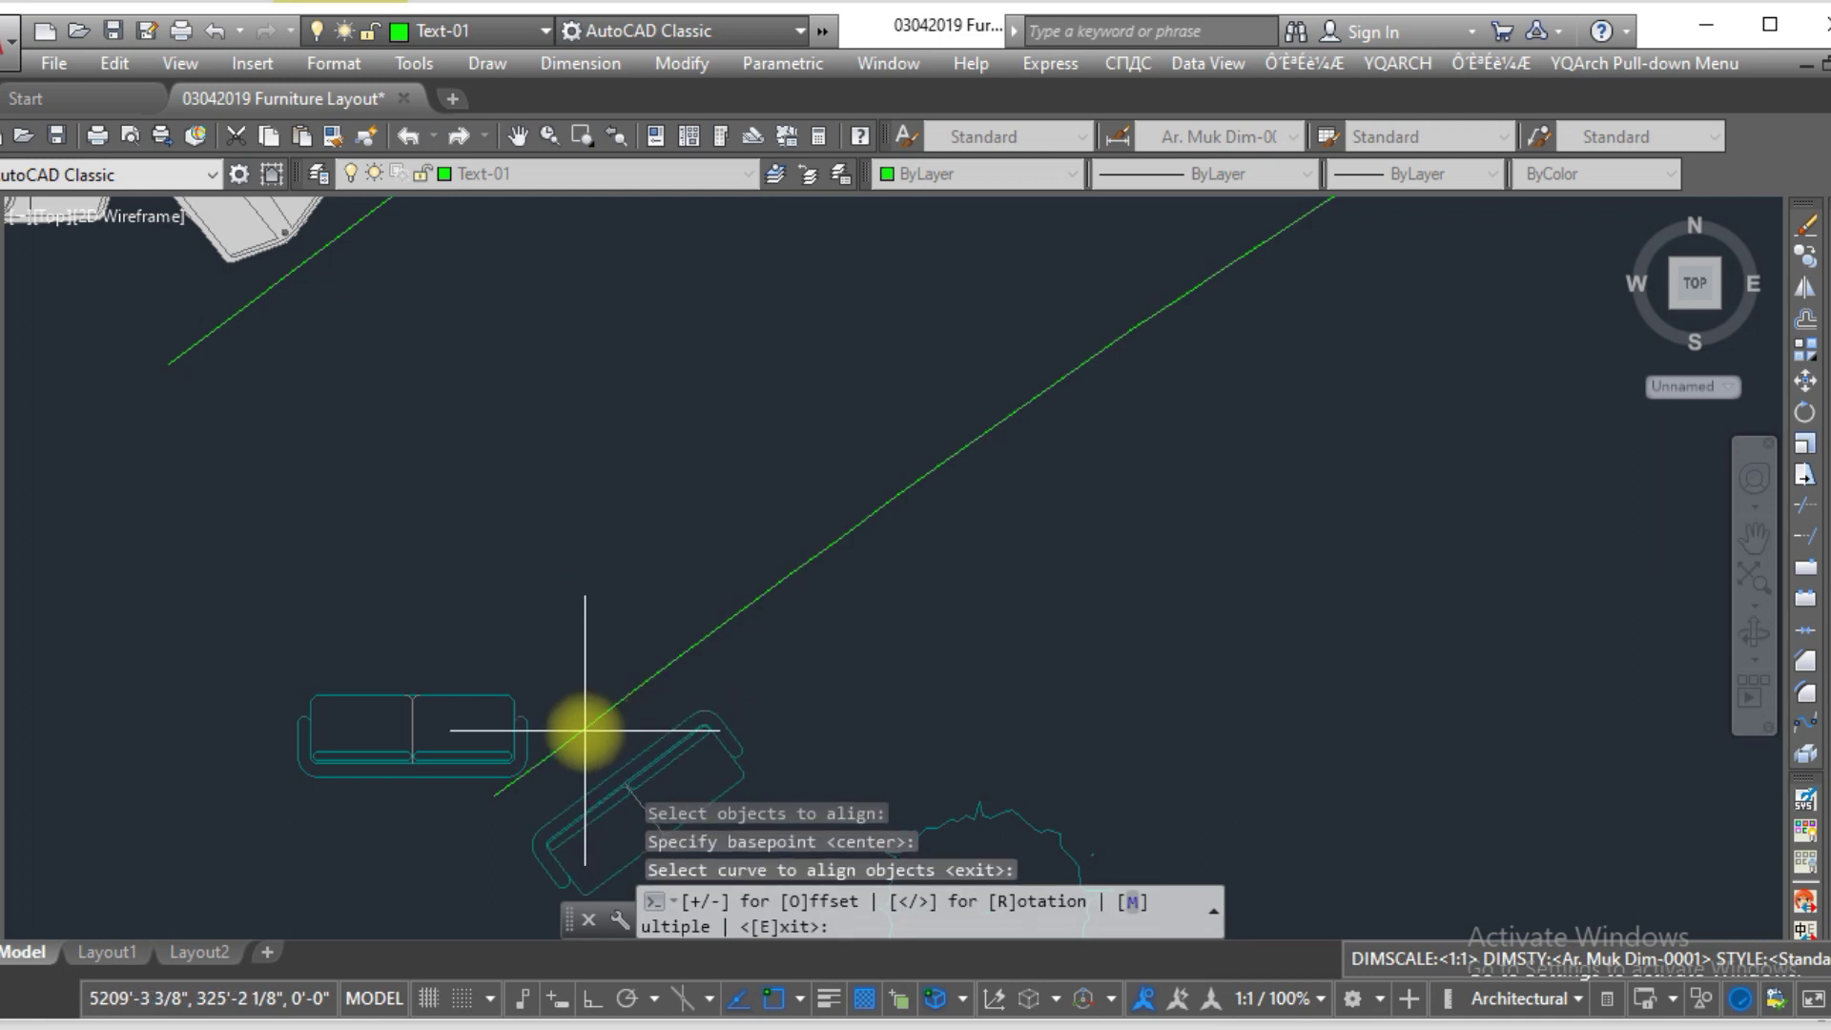
- Give the aligned sofa a rotation of 0 and an offset of -6" from the line
{"action": "key", "text": "r"}
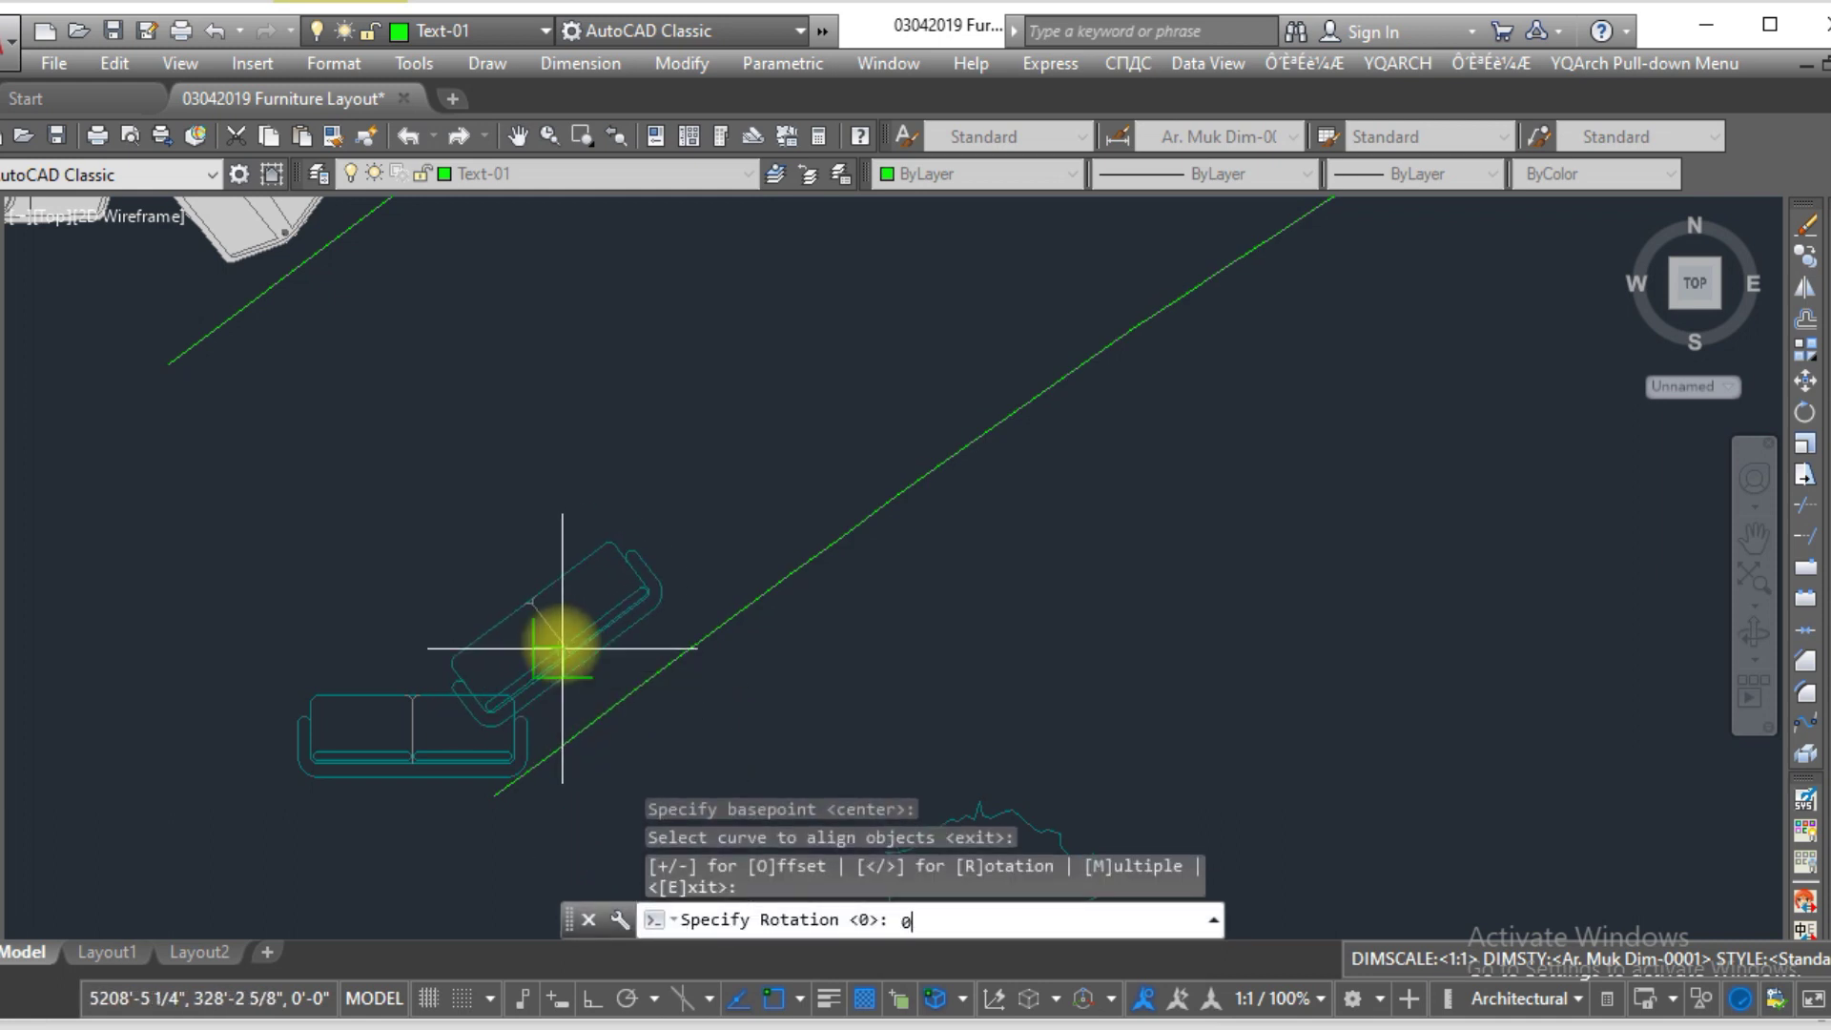
{"action": "type", "text": "0"}
{"action": "key", "text": "Return"}
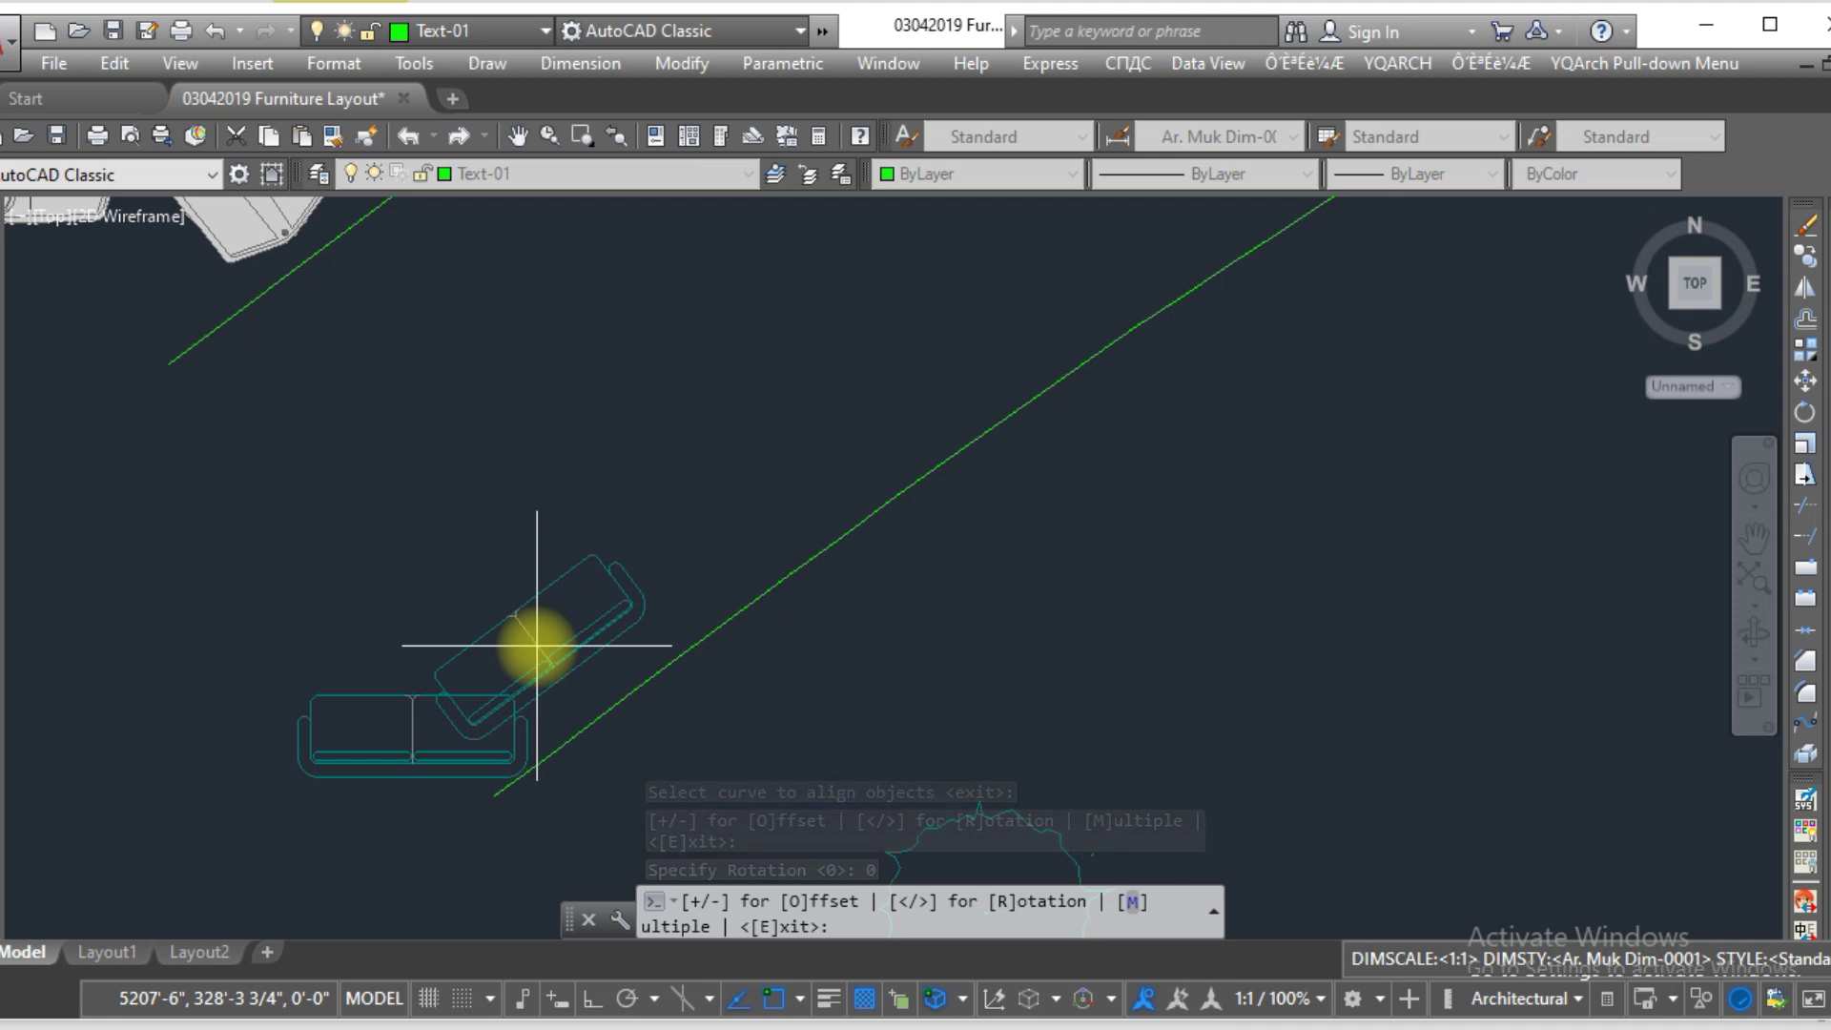
{"action": "key", "text": "o"}
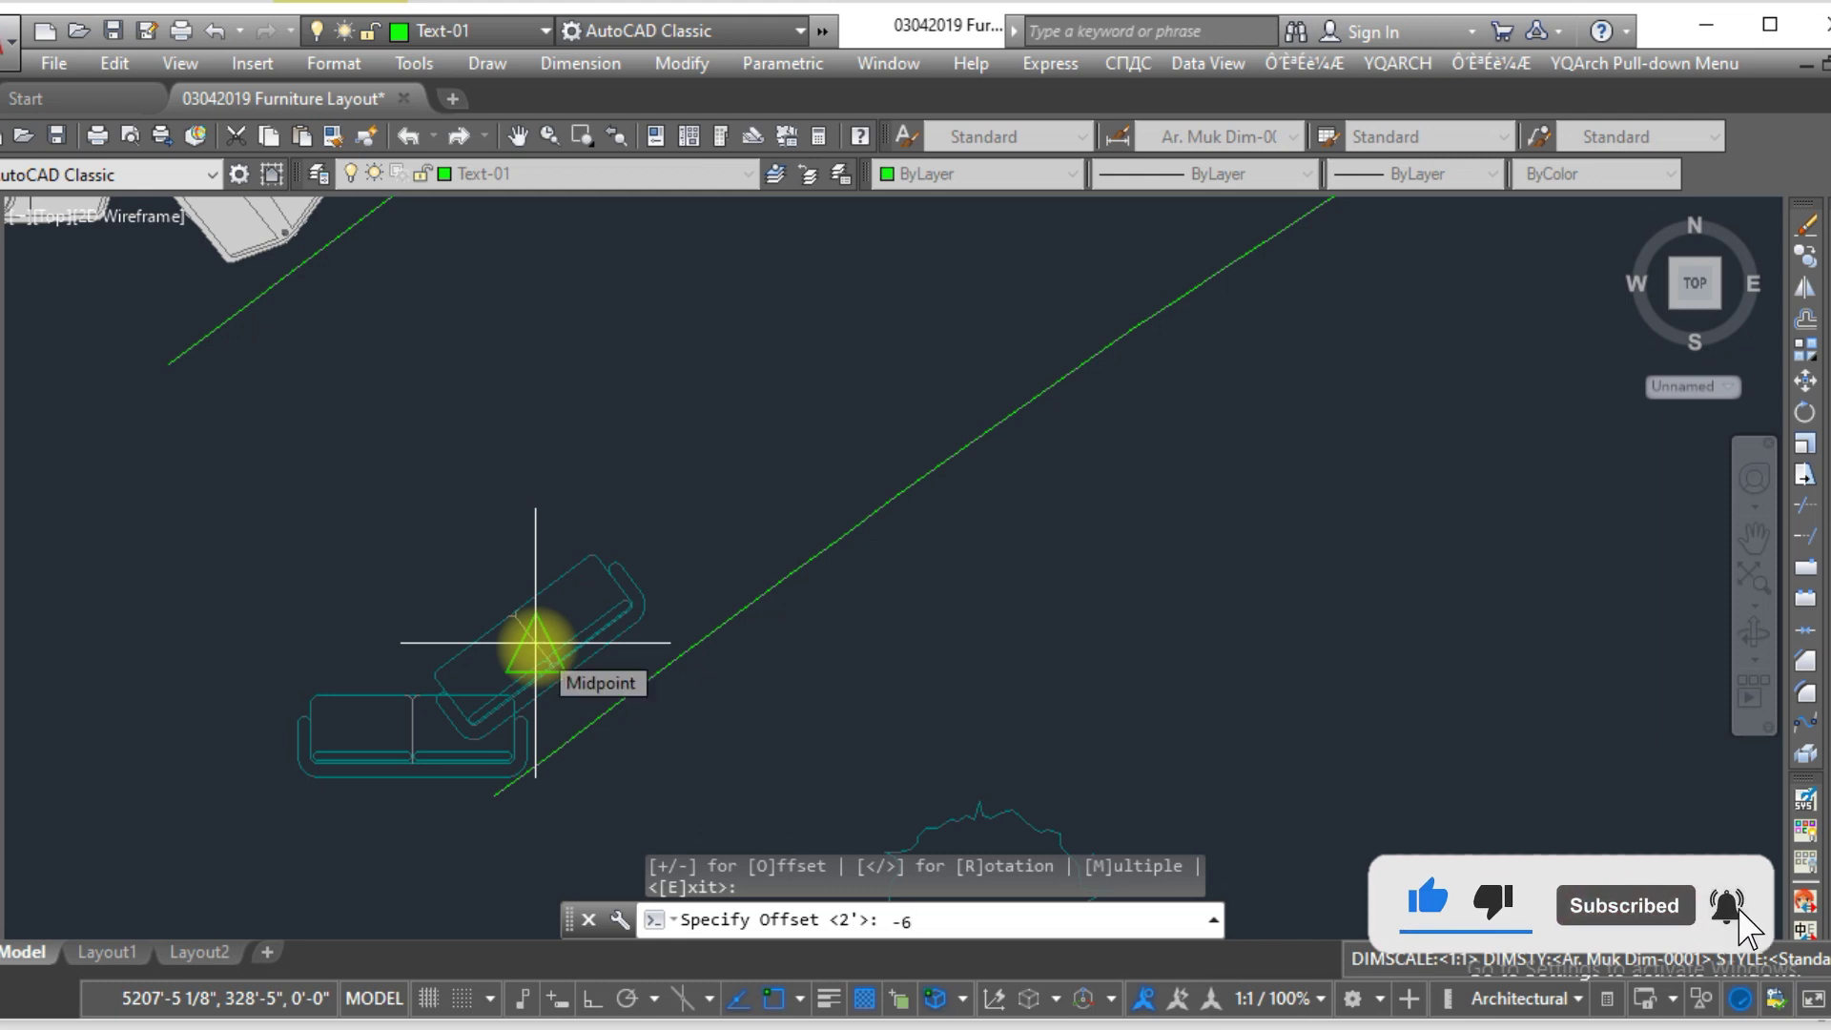
{"action": "key", "text": "Return"}
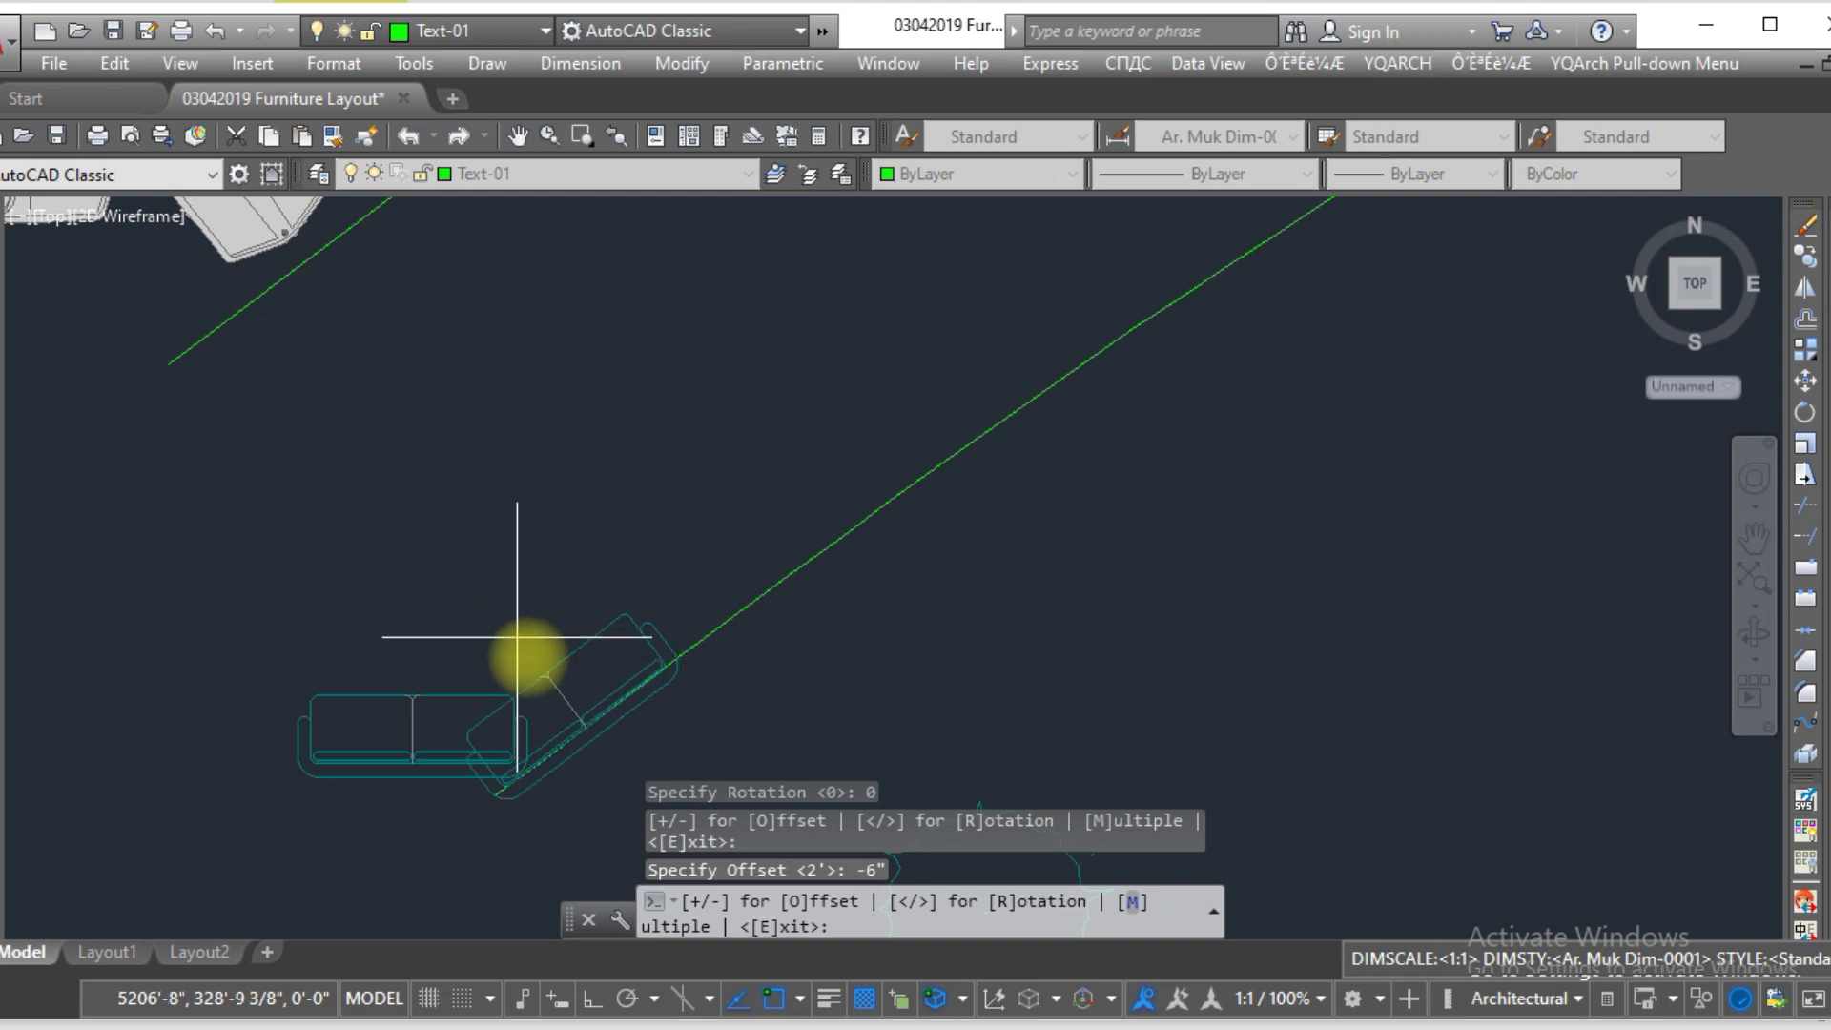
{"action": "scroll", "coordinate": [529, 645], "scroll_direction": "up", "scroll_amount": 2}
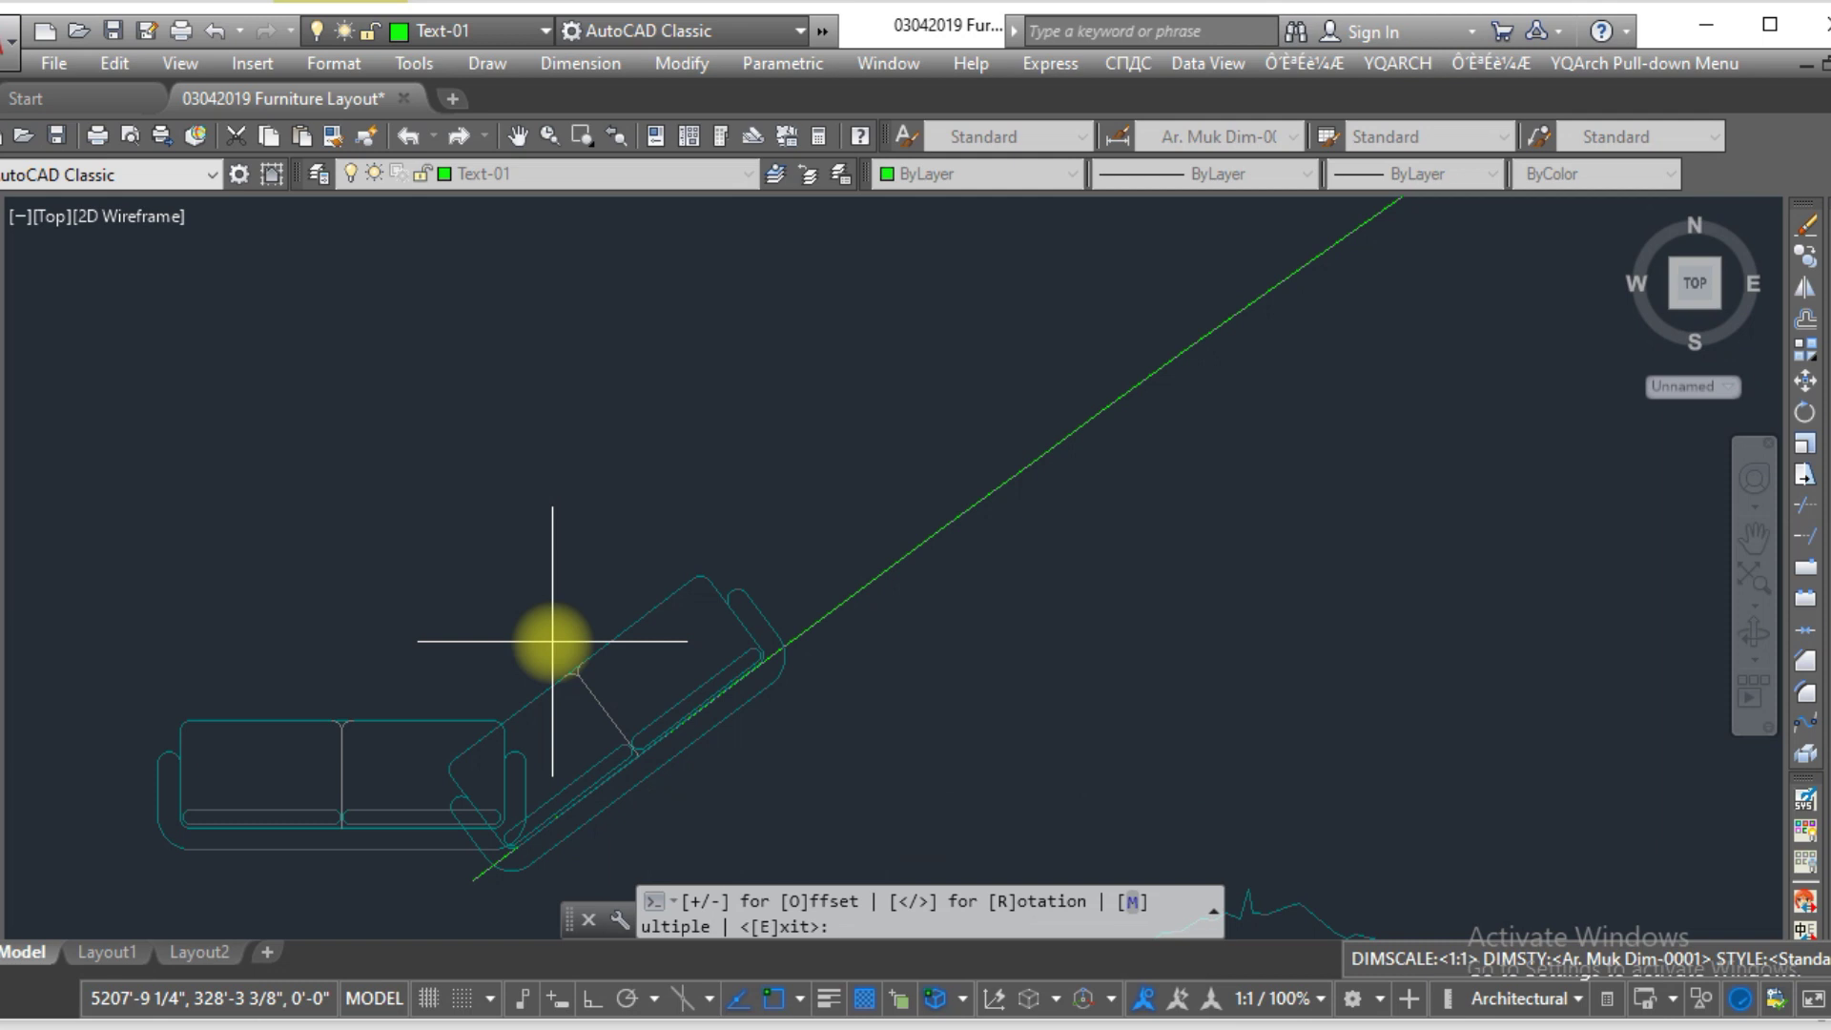
- Change the aligned sofa's offset from the lower road line to +3
{"action": "key", "text": "o"}
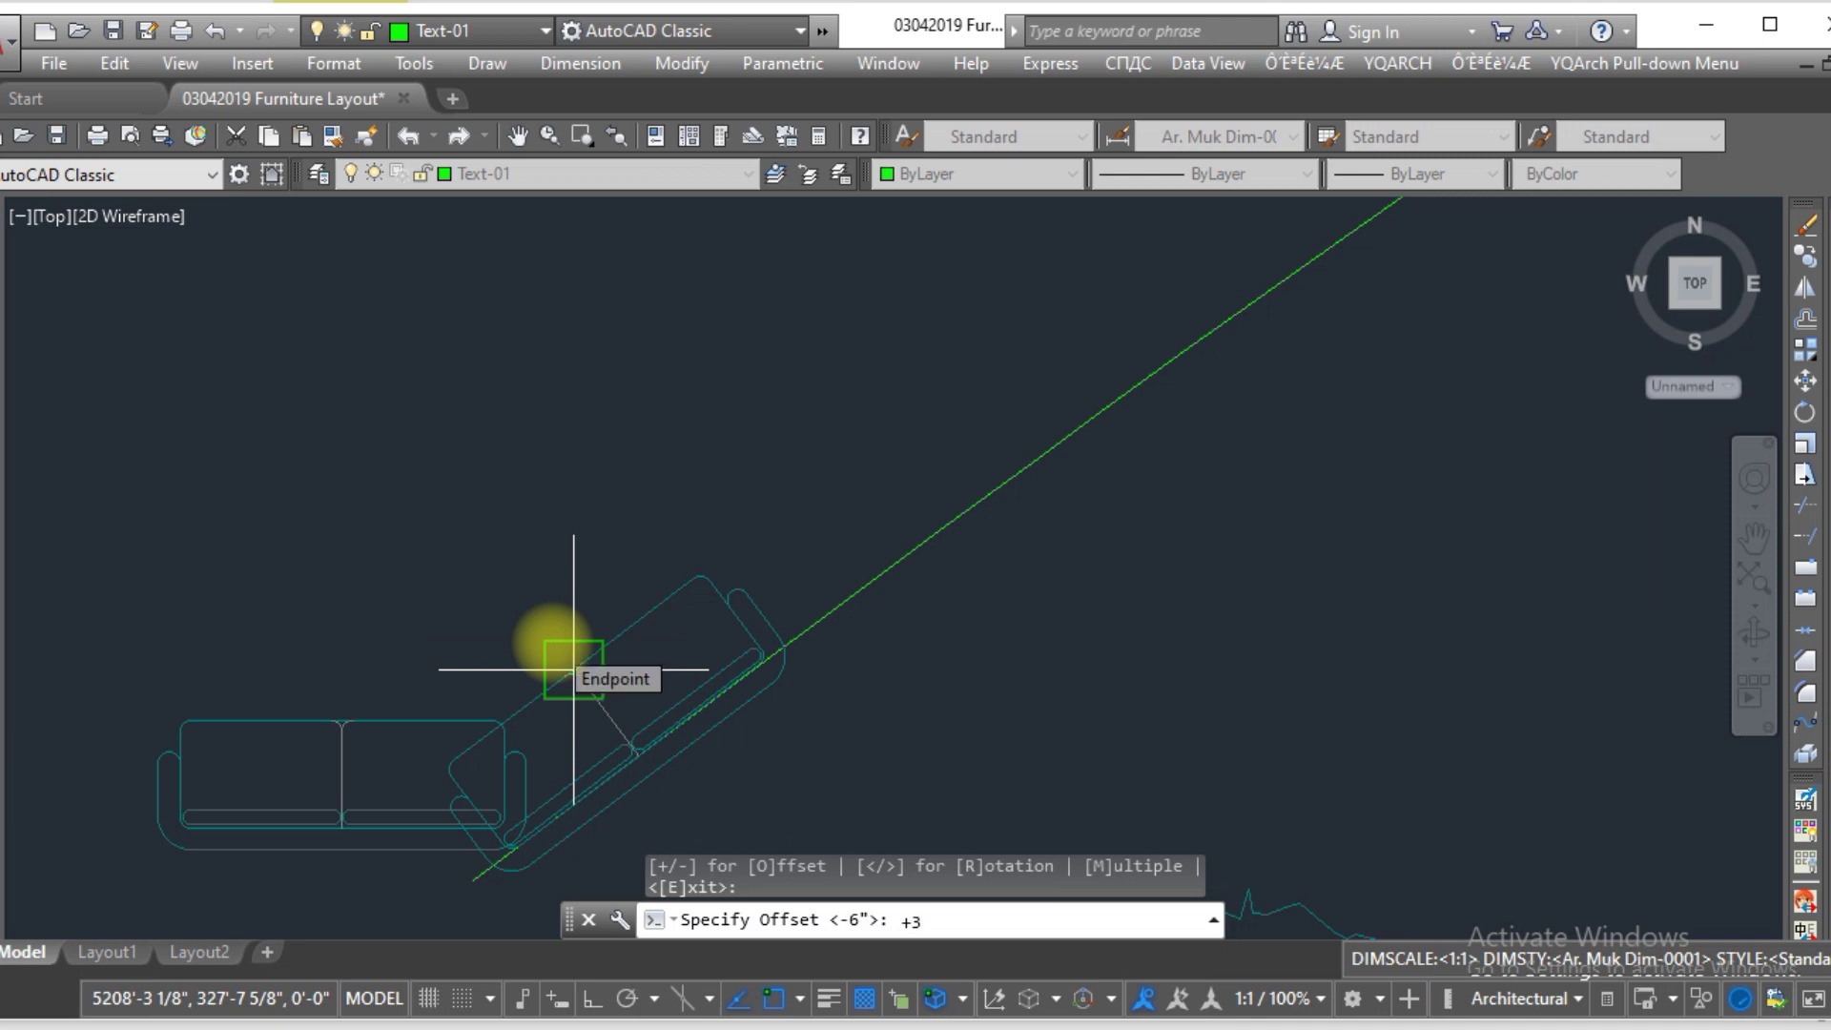
{"action": "key", "text": "Return"}
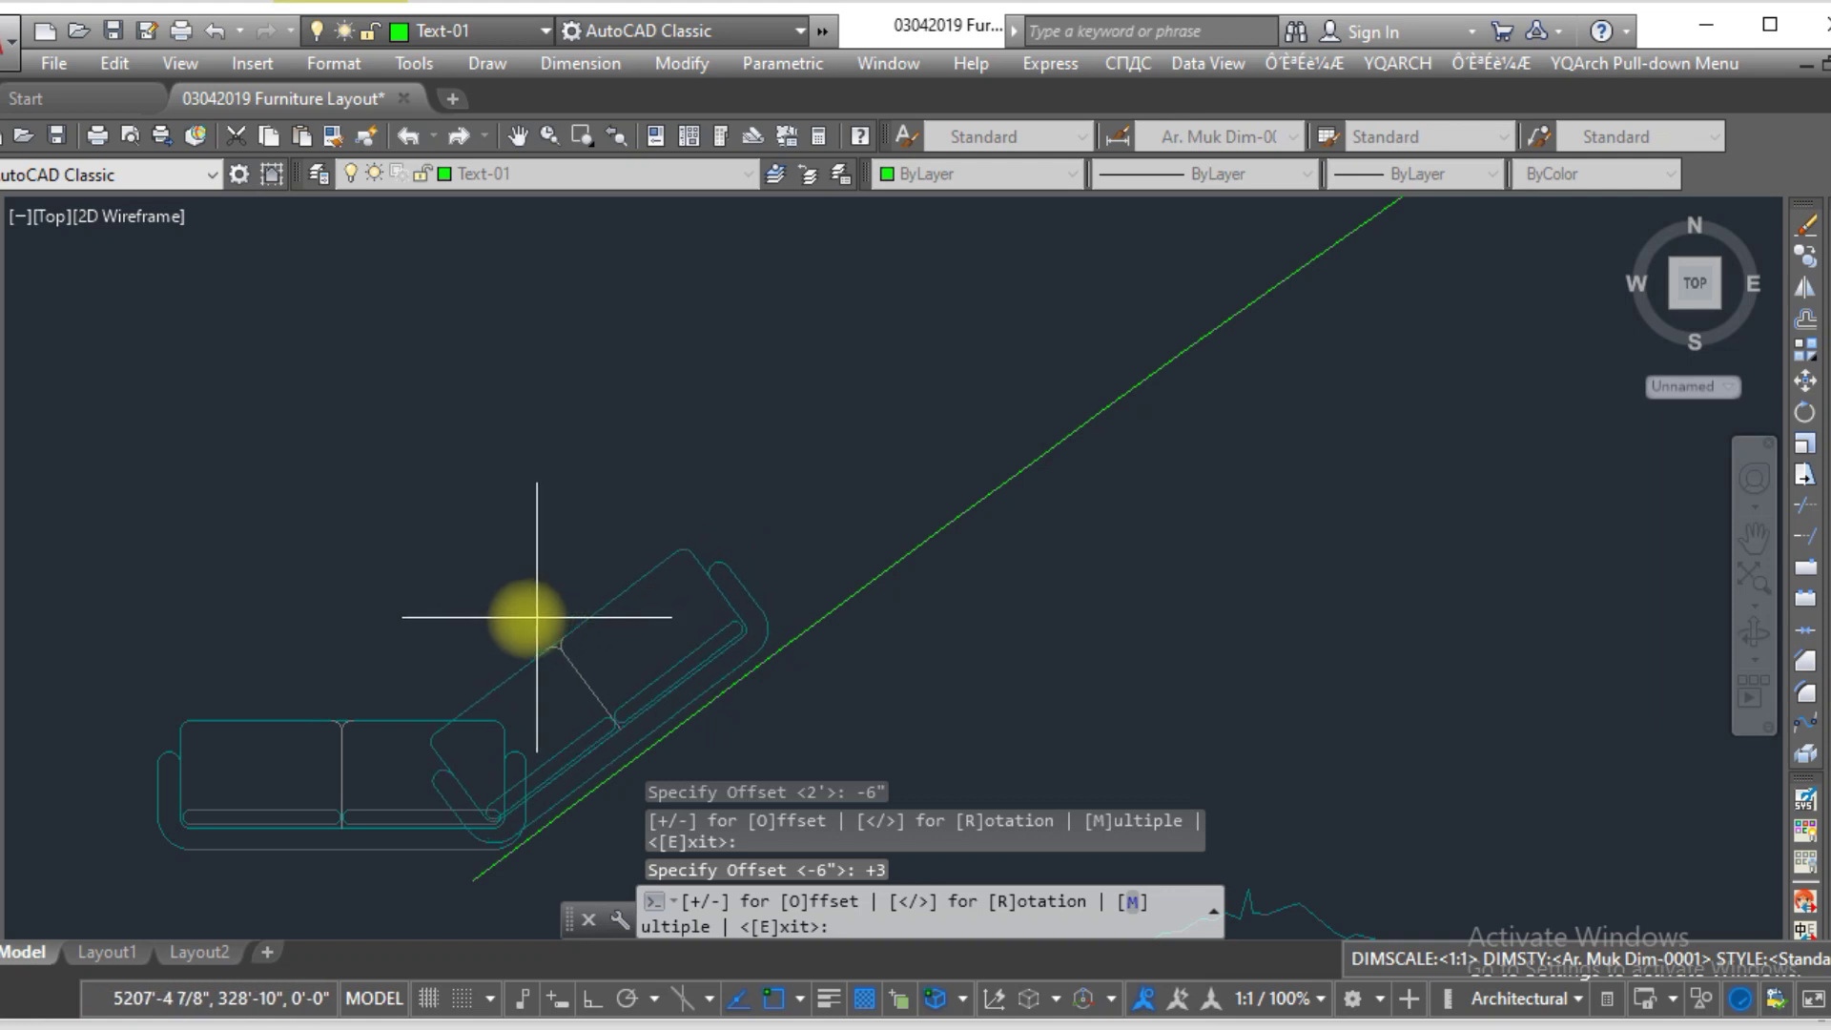
{"action": "scroll", "coordinate": [504, 618], "scroll_direction": "down", "scroll_amount": 1}
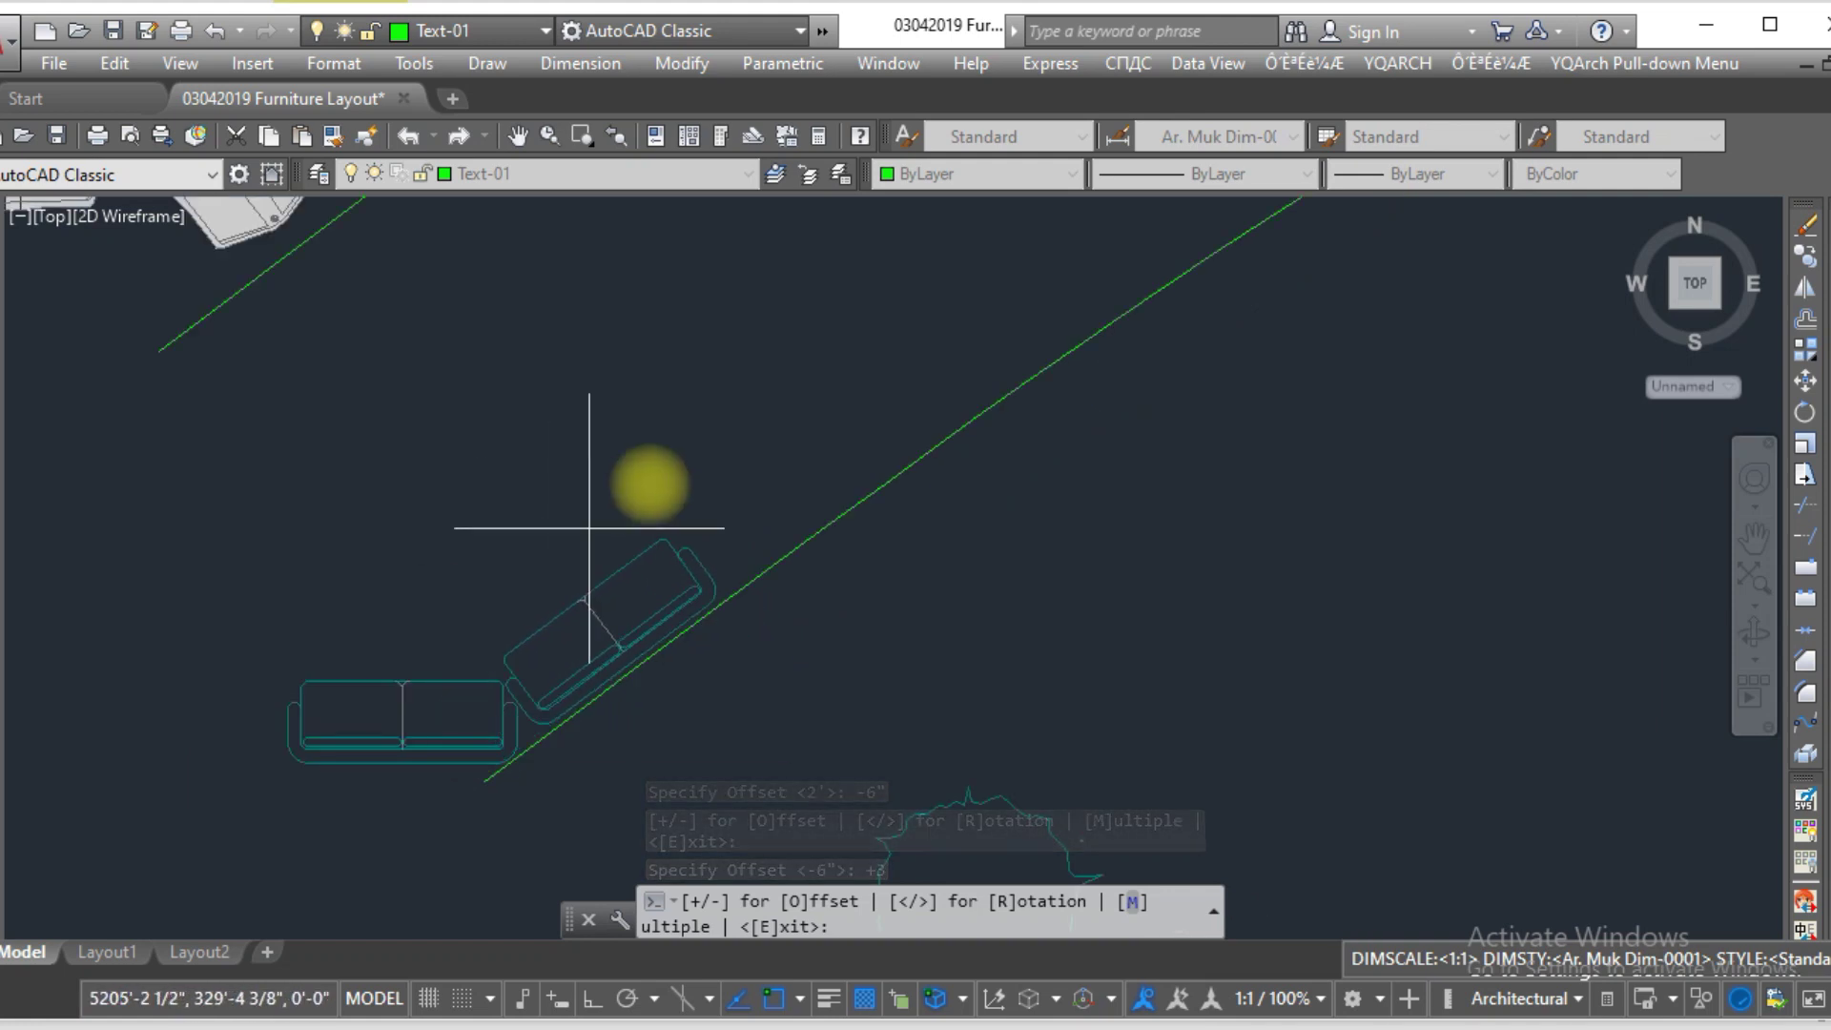
{"action": "scroll", "coordinate": [667, 695], "scroll_direction": "down", "scroll_amount": 2}
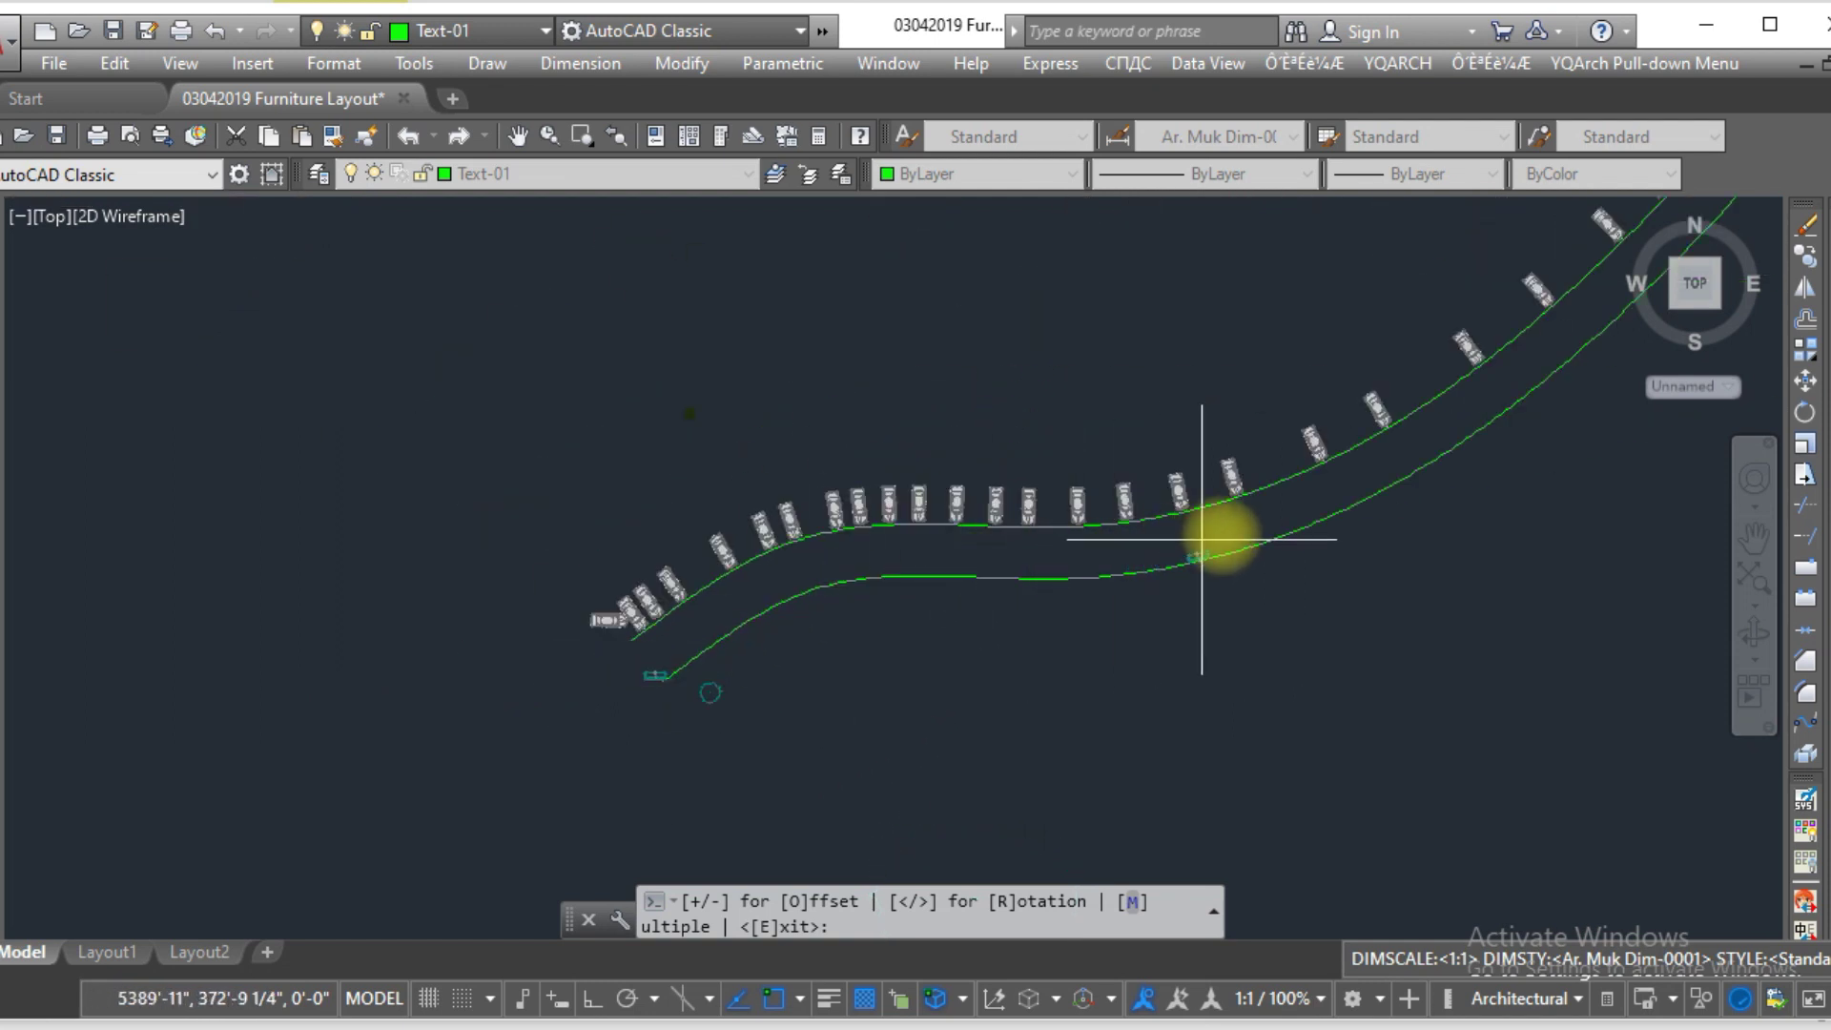
{"action": "scroll", "coordinate": [634, 695], "scroll_direction": "up", "scroll_amount": 4}
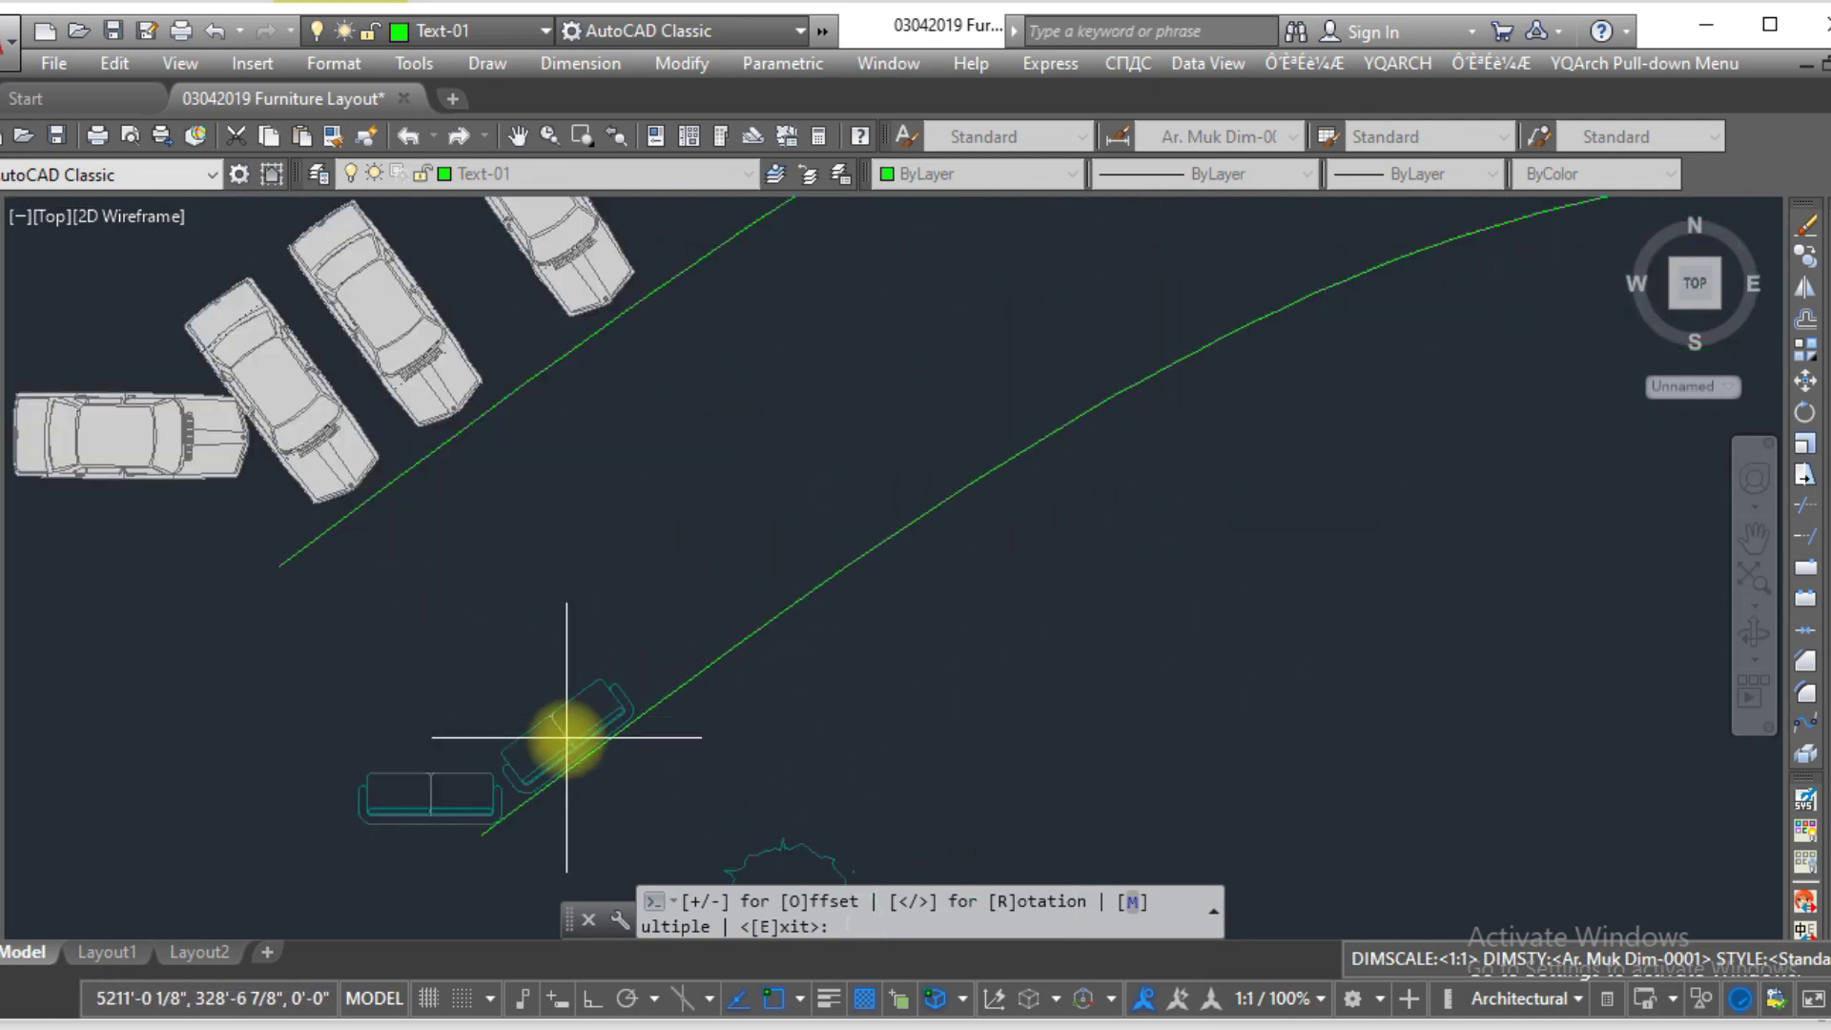
- Turn on Multiple mode and place sofa copies along the first stretch of the lower road
{"action": "key", "text": "m"}
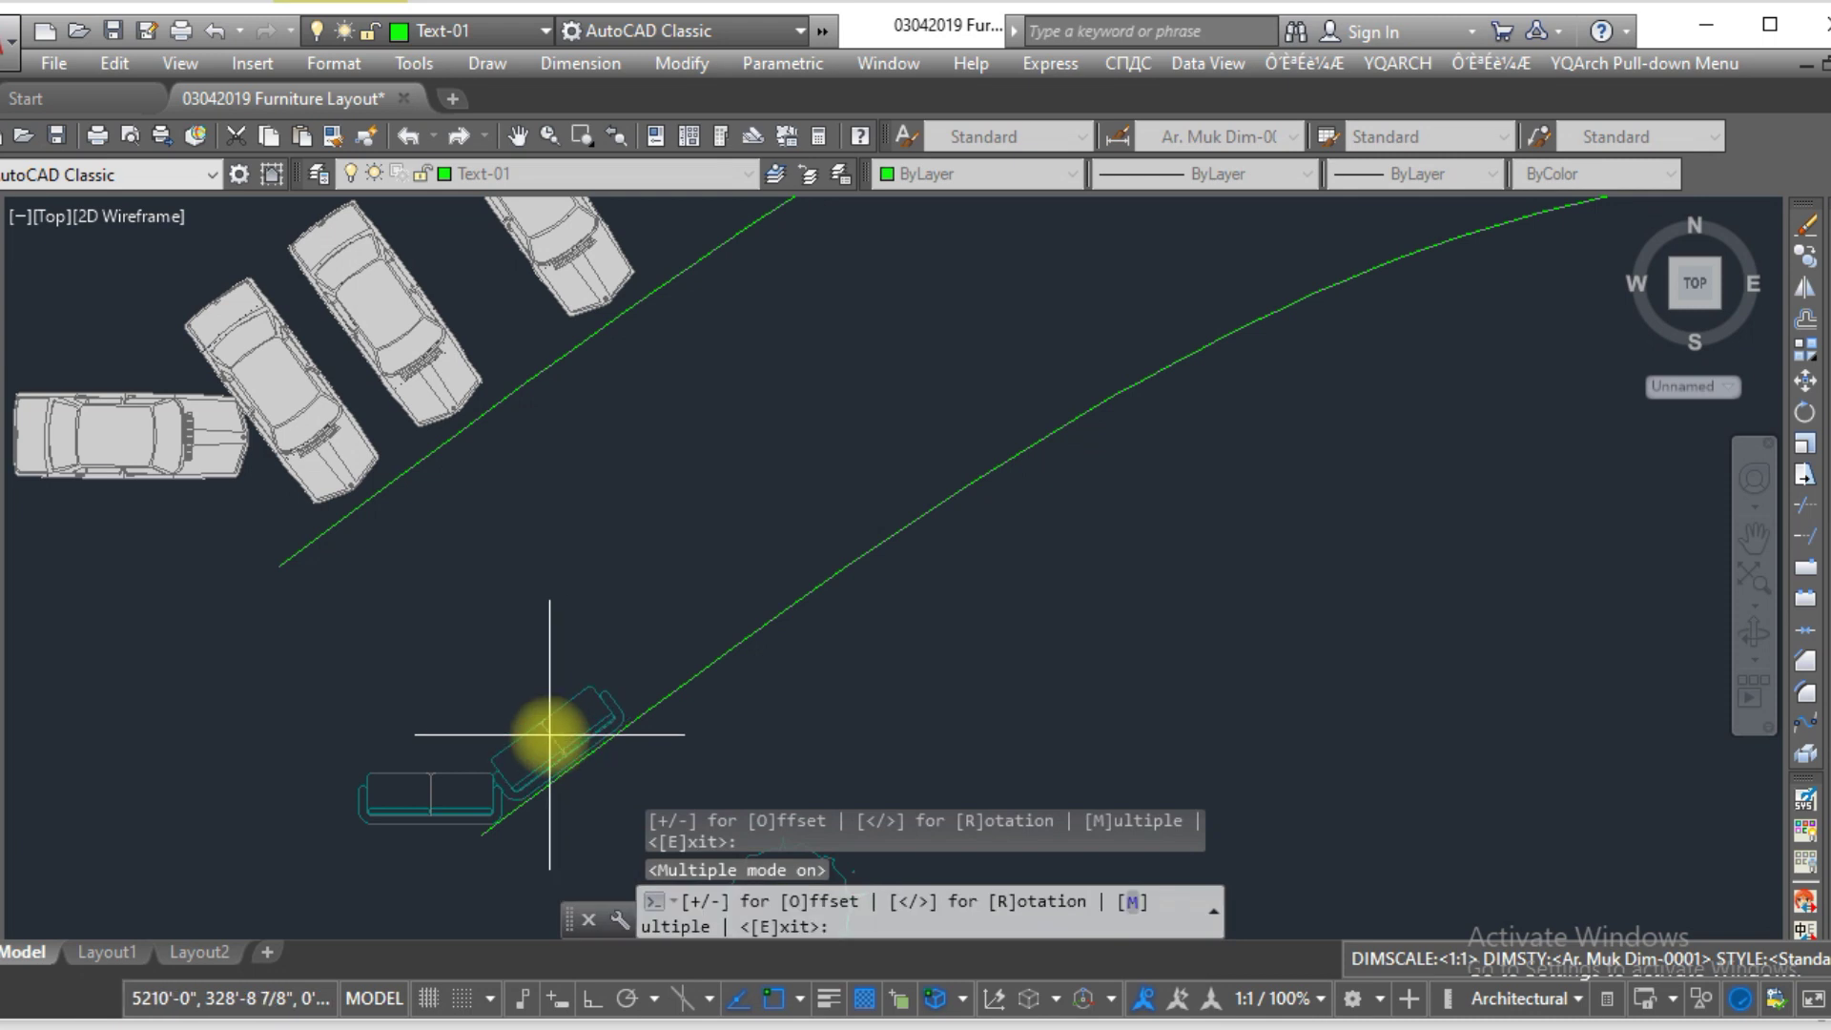
{"action": "left_click", "coordinate": [572, 749]}
{"action": "left_click", "coordinate": [730, 648]}
{"action": "left_click", "coordinate": [859, 515]}
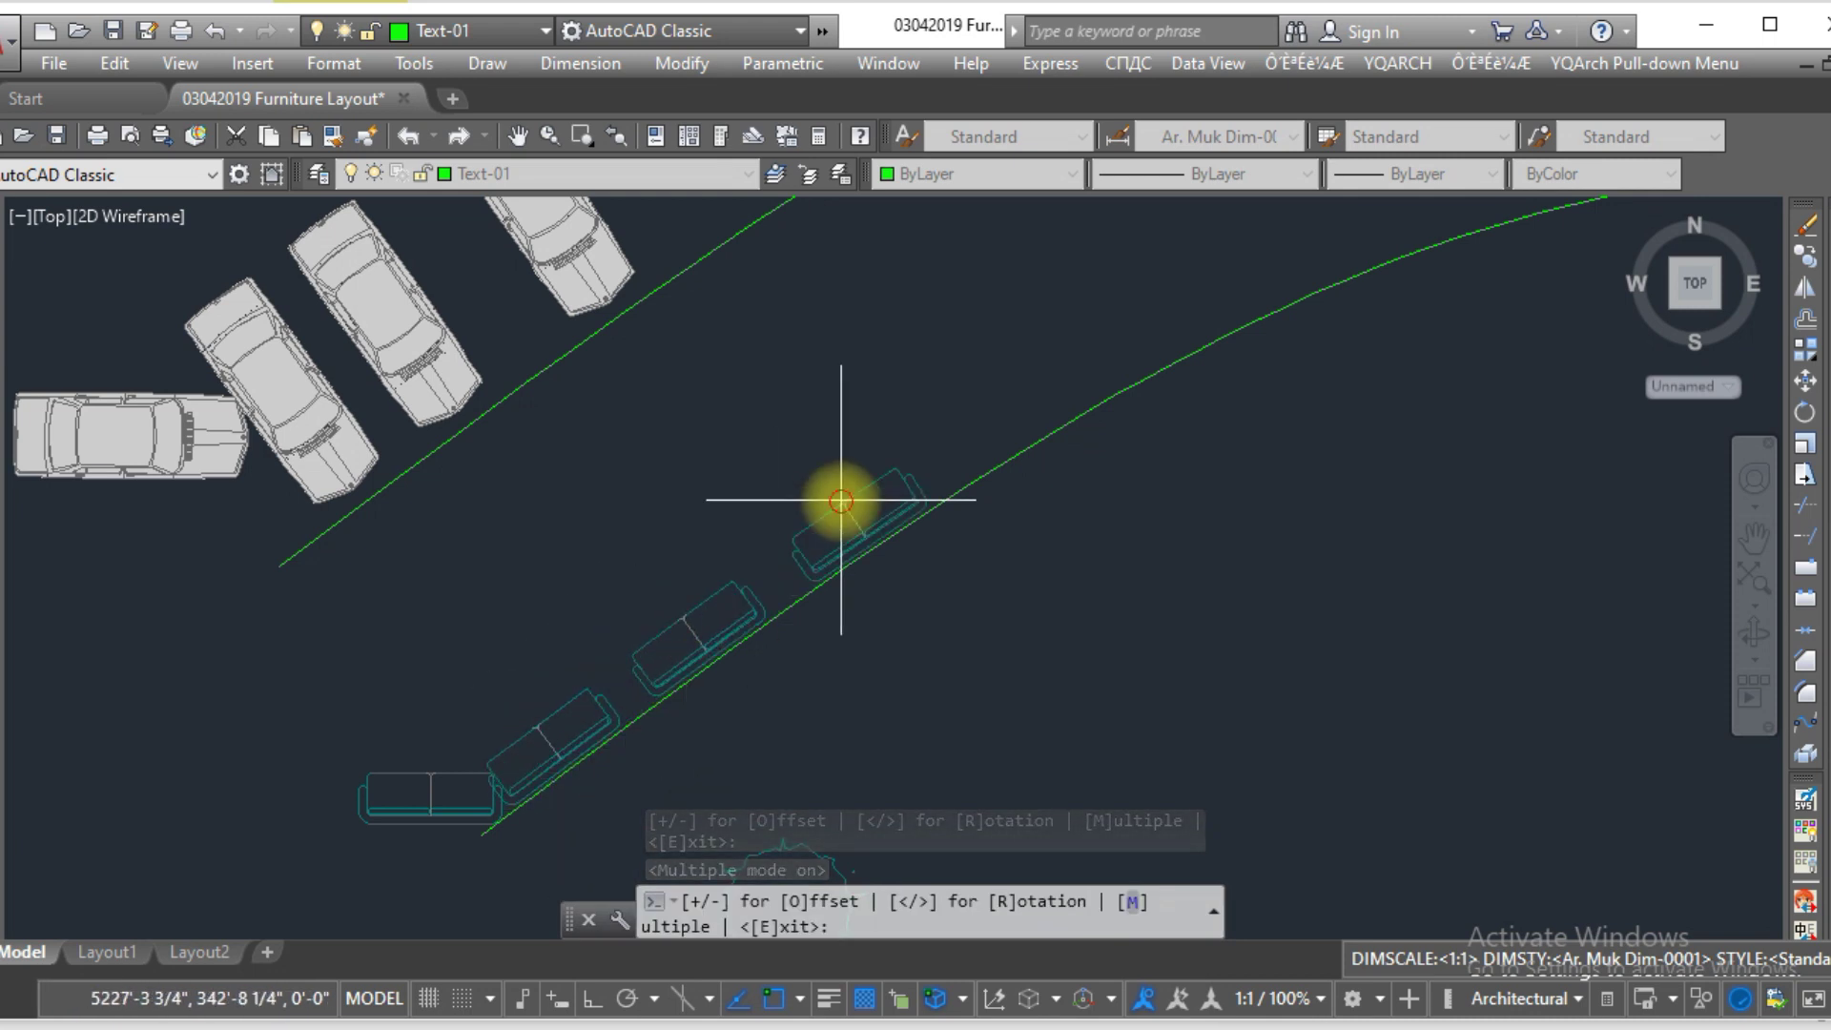
{"action": "scroll", "coordinate": [838, 503], "scroll_direction": "down", "scroll_amount": 3}
{"action": "left_click", "coordinate": [809, 556]}
{"action": "left_click", "coordinate": [968, 503]}
{"action": "scroll", "coordinate": [725, 601], "scroll_direction": "up", "scroll_amount": 3}
{"action": "middle_click_drag", "start_coordinate": [725, 601], "coordinate": [318, 581]}
{"action": "left_click", "coordinate": [423, 576]}
{"action": "left_click", "coordinate": [607, 580]}
{"action": "left_click", "coordinate": [719, 580]}
{"action": "left_click", "coordinate": [865, 571]}
{"action": "left_click", "coordinate": [1050, 544]}
{"action": "left_click", "coordinate": [1165, 511]}
- Place more sofa copies along the curving section up to the road's upper end
{"action": "middle_click_drag", "start_coordinate": [1591, 373], "coordinate": [1116, 511]}
{"action": "left_click", "coordinate": [897, 544]}
{"action": "left_click", "coordinate": [1060, 450]}
{"action": "left_click", "coordinate": [1208, 350]}
{"action": "scroll", "coordinate": [765, 454], "scroll_direction": "down", "scroll_amount": 2}
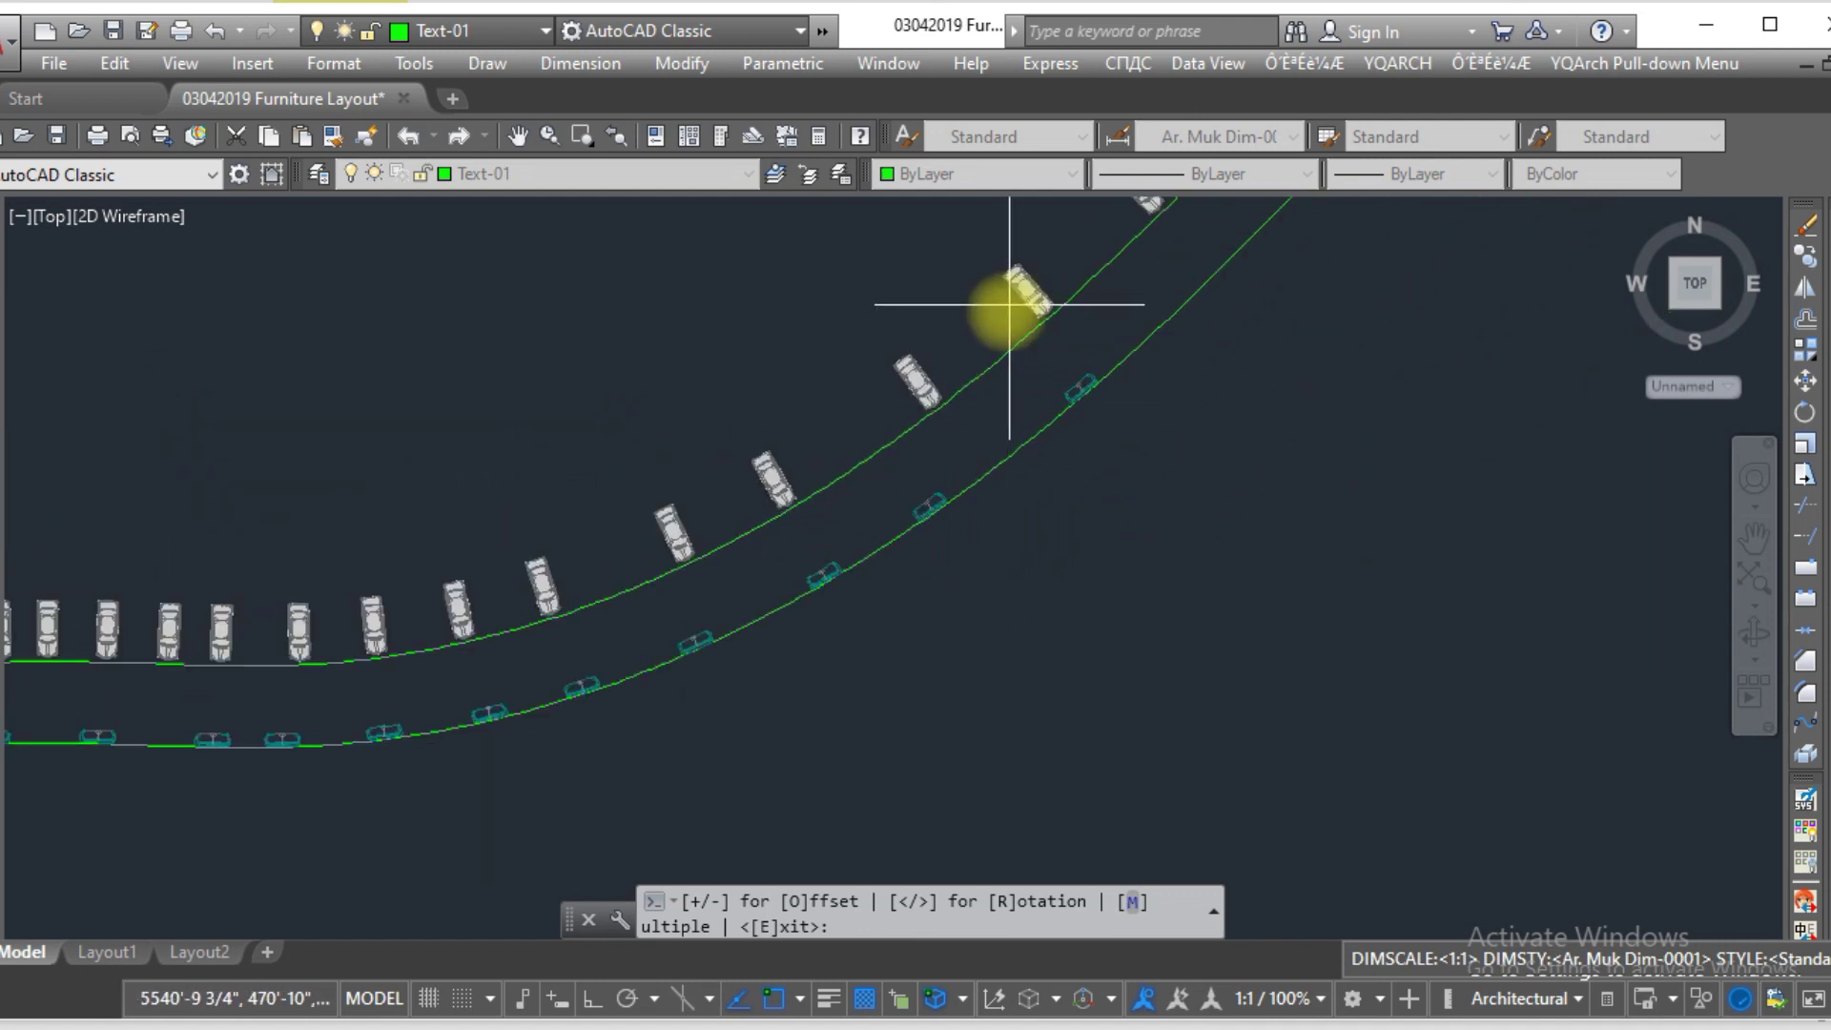
{"action": "left_click", "coordinate": [1009, 388]}
{"action": "scroll", "coordinate": [1053, 352], "scroll_direction": "down", "scroll_amount": 2}
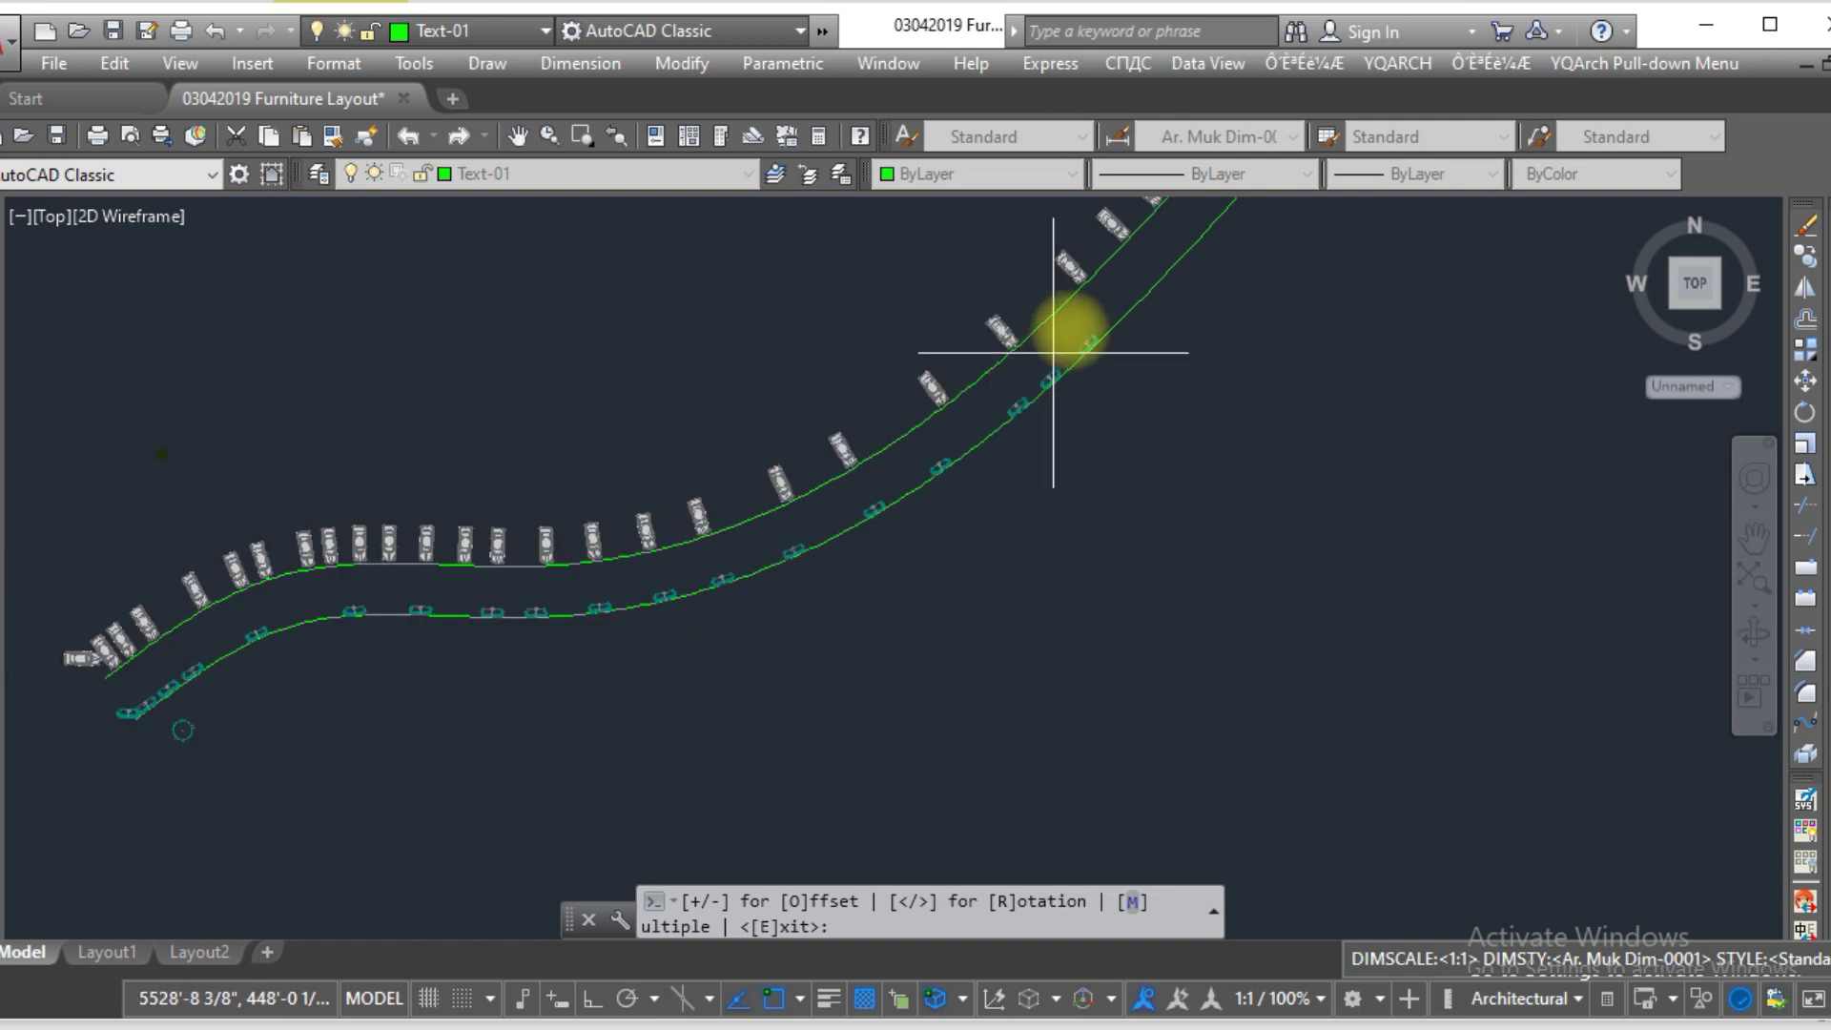
{"action": "scroll", "coordinate": [1053, 352], "scroll_direction": "up", "scroll_amount": 2}
{"action": "scroll", "coordinate": [953, 457], "scroll_direction": "down", "scroll_amount": 6}
{"action": "scroll", "coordinate": [572, 639], "scroll_direction": "up", "scroll_amount": 8}
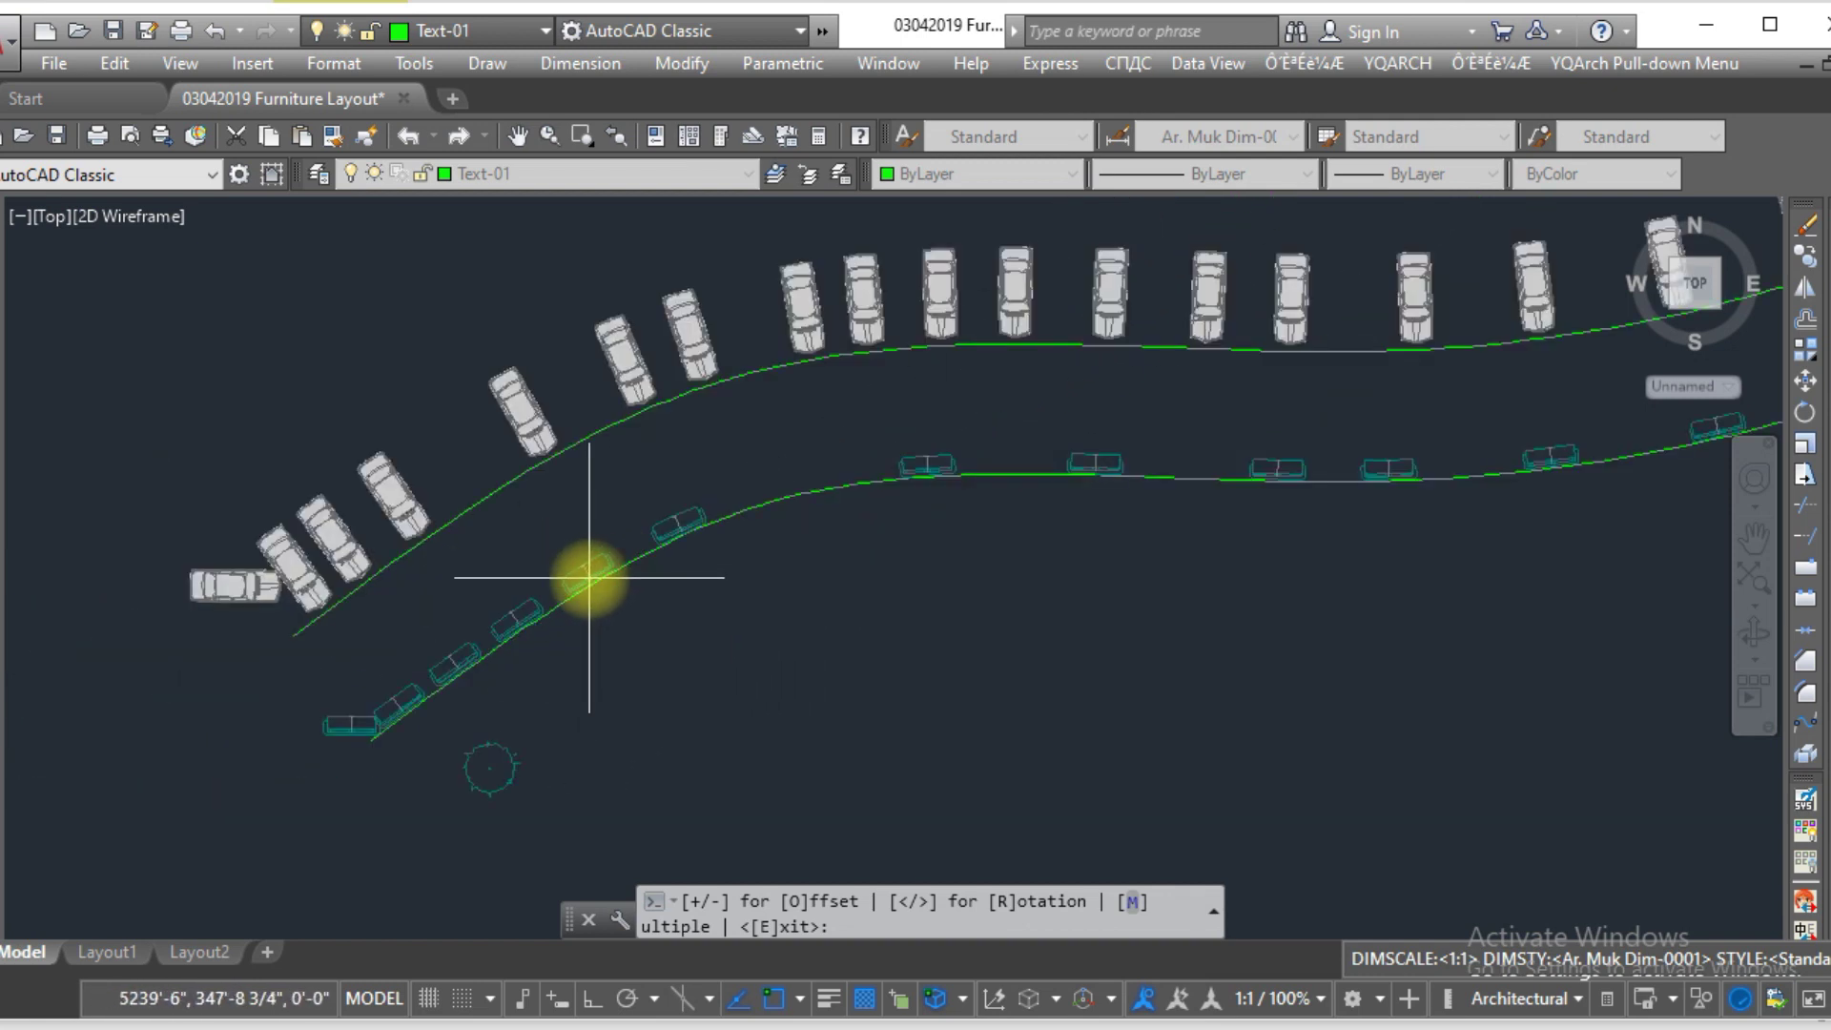
- End the OA command once the sofas line the lower road
{"action": "key", "text": "Escape"}
{"action": "scroll", "coordinate": [589, 577], "scroll_direction": "down", "scroll_amount": 3}
{"action": "scroll", "coordinate": [511, 679], "scroll_direction": "up", "scroll_amount": 3}
{"action": "scroll", "coordinate": [1077, 475], "scroll_direction": "down", "scroll_amount": 2}
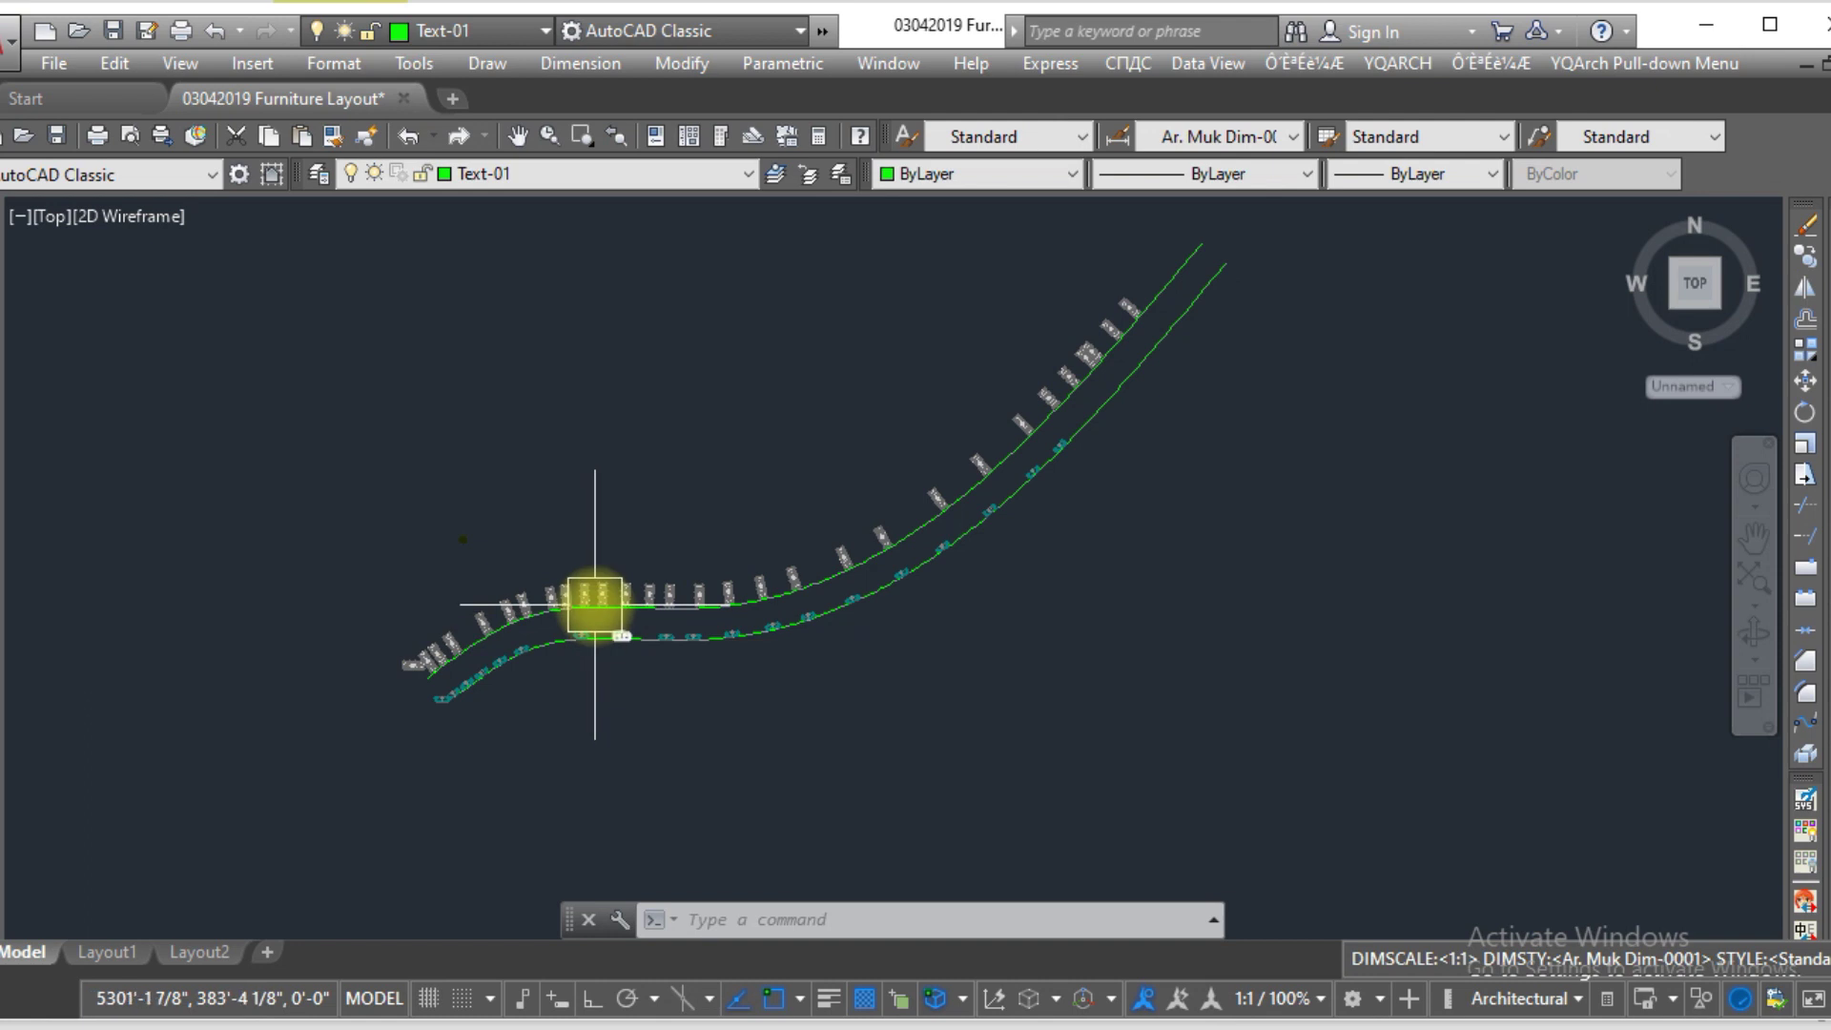
{"action": "scroll", "coordinate": [655, 638], "scroll_direction": "up", "scroll_amount": 2}
{"action": "scroll", "coordinate": [751, 638], "scroll_direction": "down", "scroll_amount": 2}
{"action": "scroll", "coordinate": [751, 639], "scroll_direction": "up", "scroll_amount": 2}
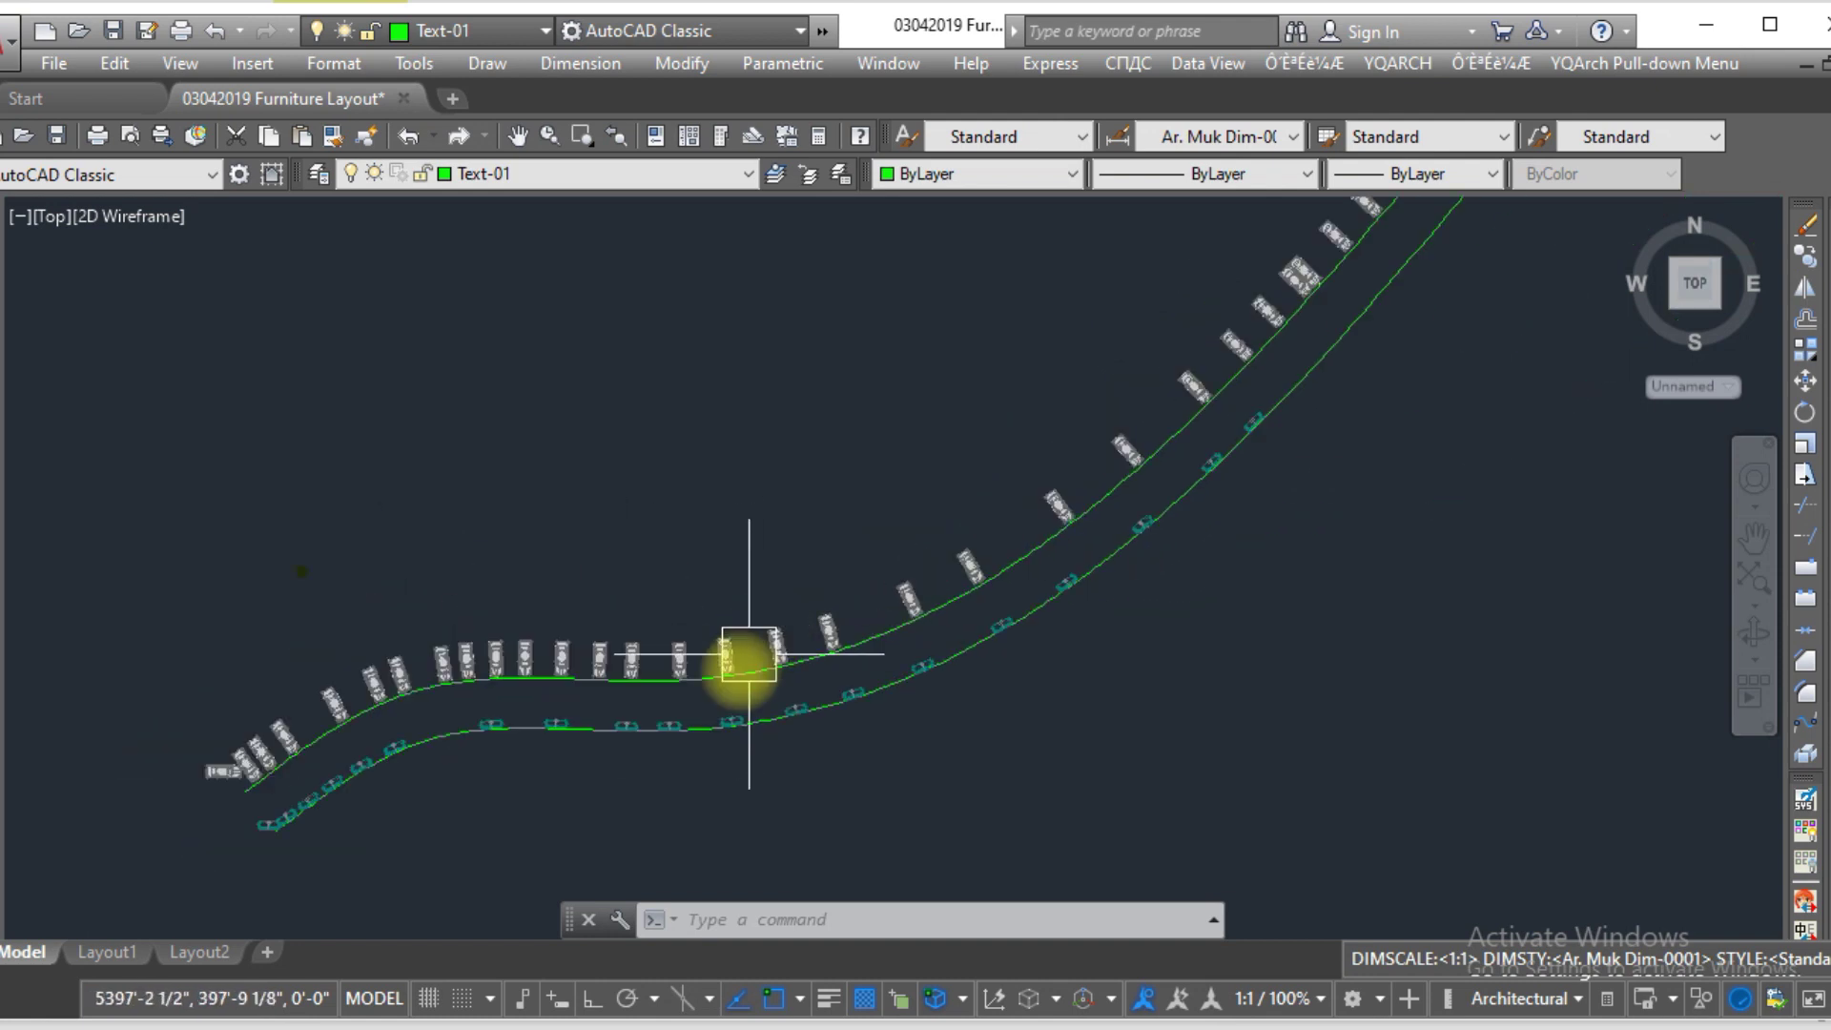
{"action": "scroll", "coordinate": [620, 799], "scroll_direction": "down", "scroll_amount": 2}
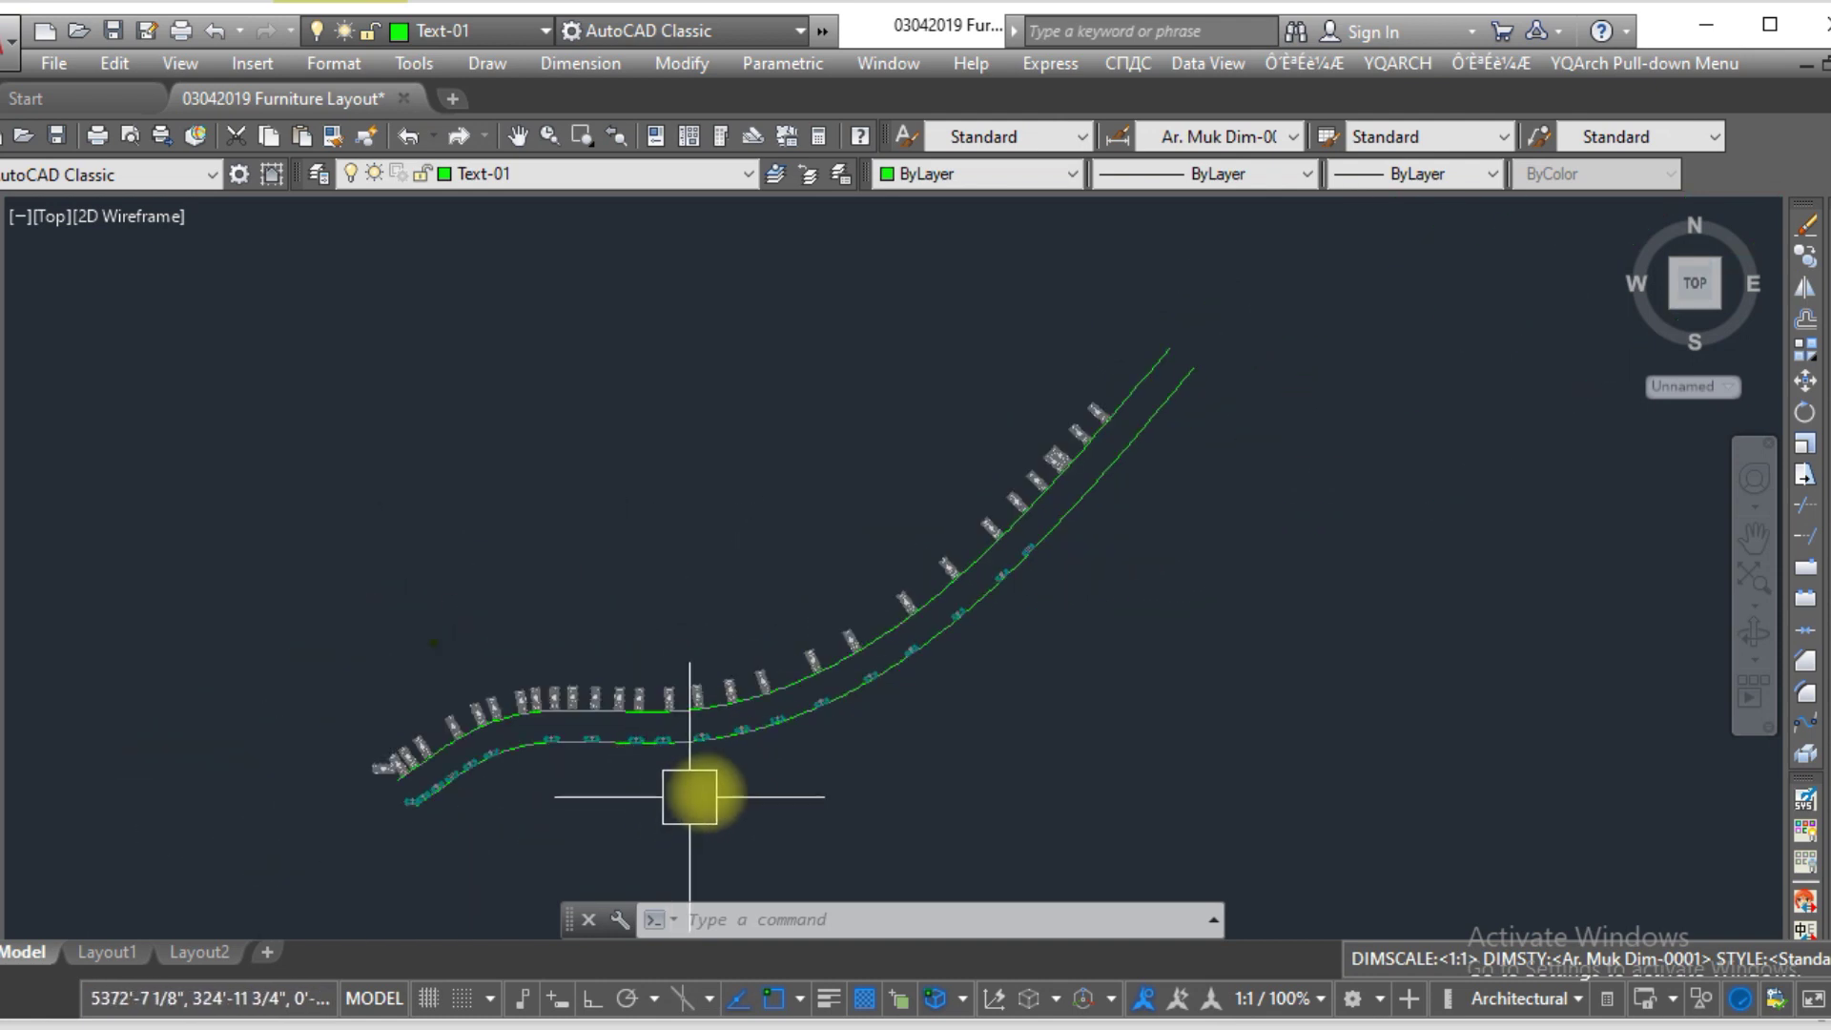
{"action": "scroll", "coordinate": [706, 789], "scroll_direction": "up", "scroll_amount": 2}
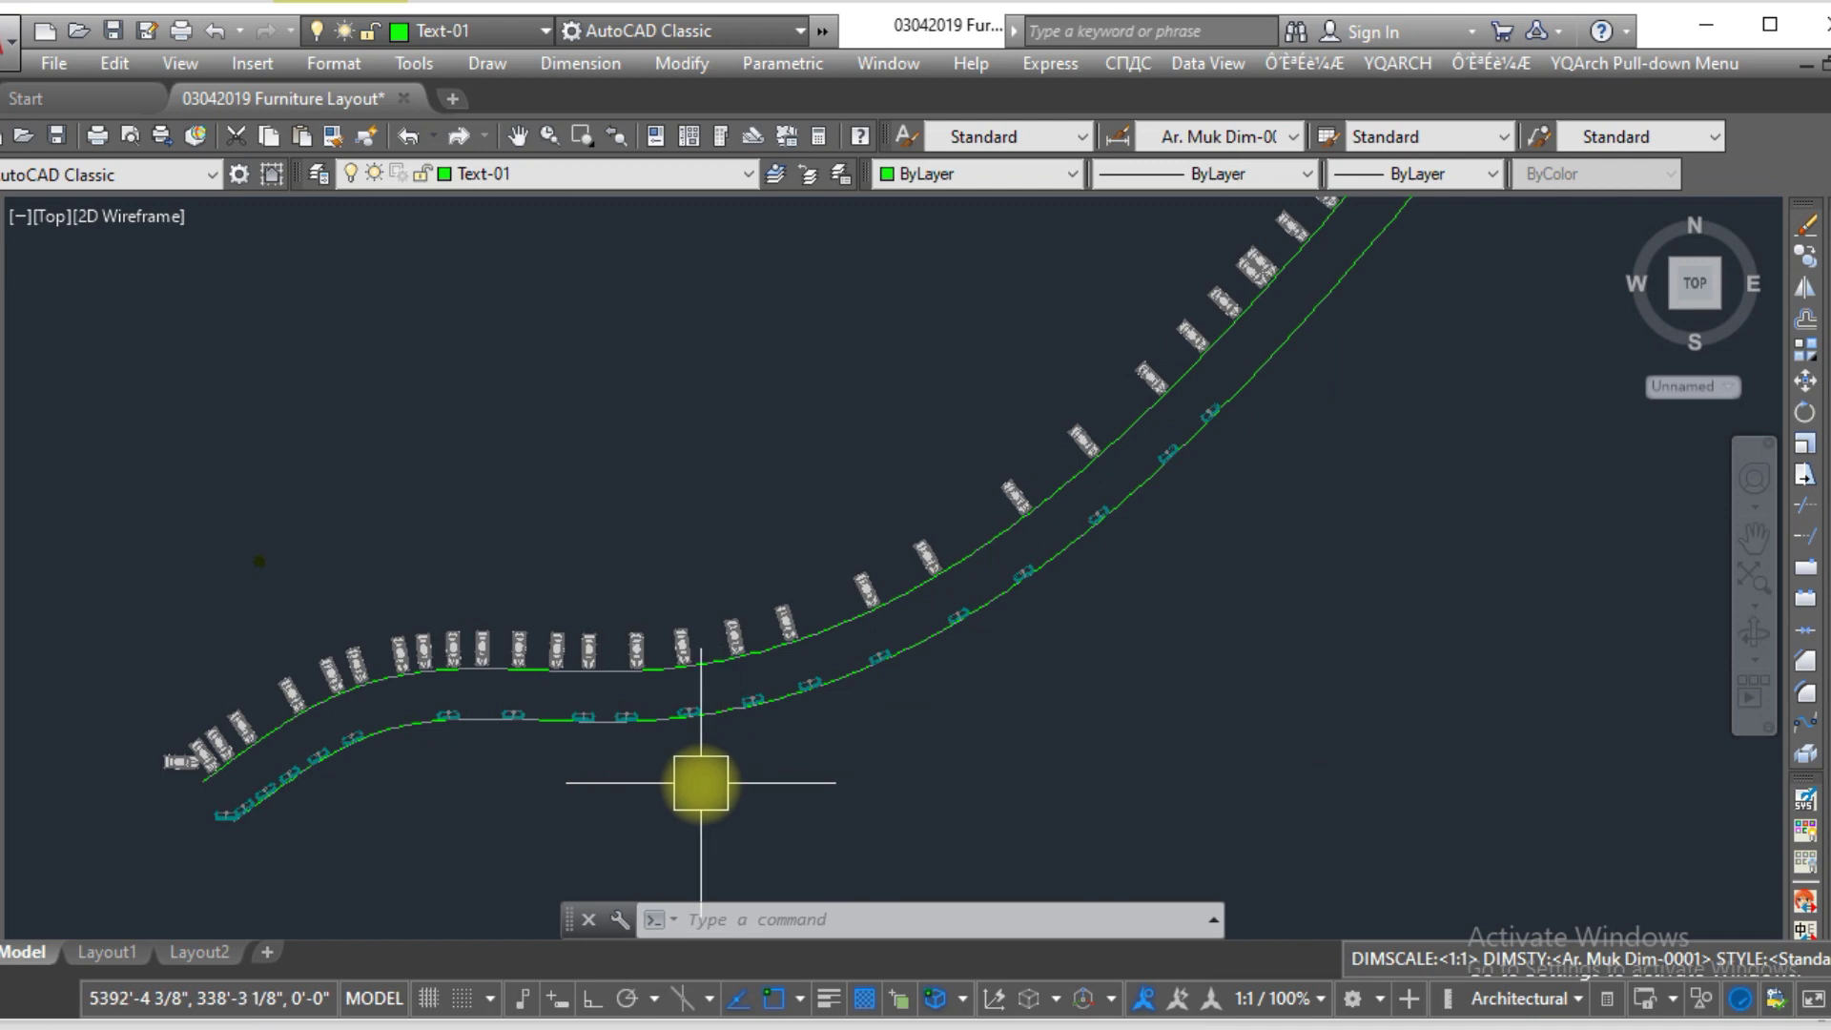